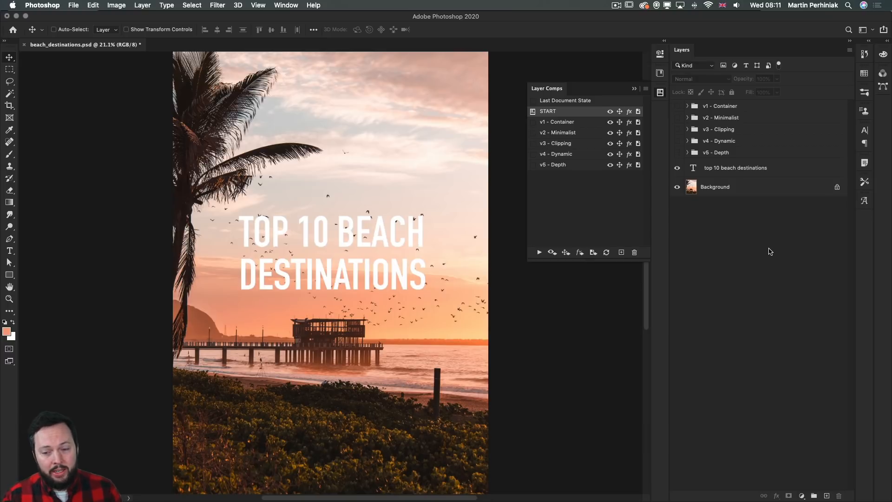
Step: Preview the v4 - Dynamic and v5 - Depth layer comps and return to the START comp
{"action": "left_click", "coordinate": [532, 156]}
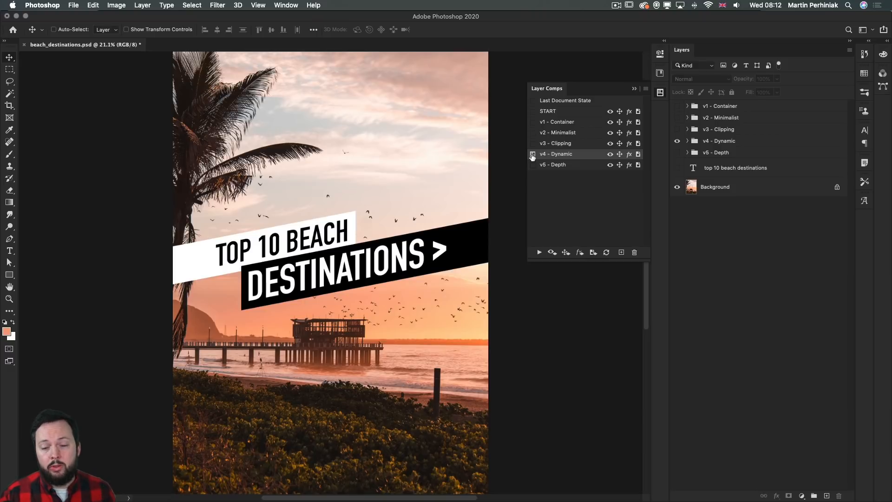
{"action": "left_click", "coordinate": [534, 166]}
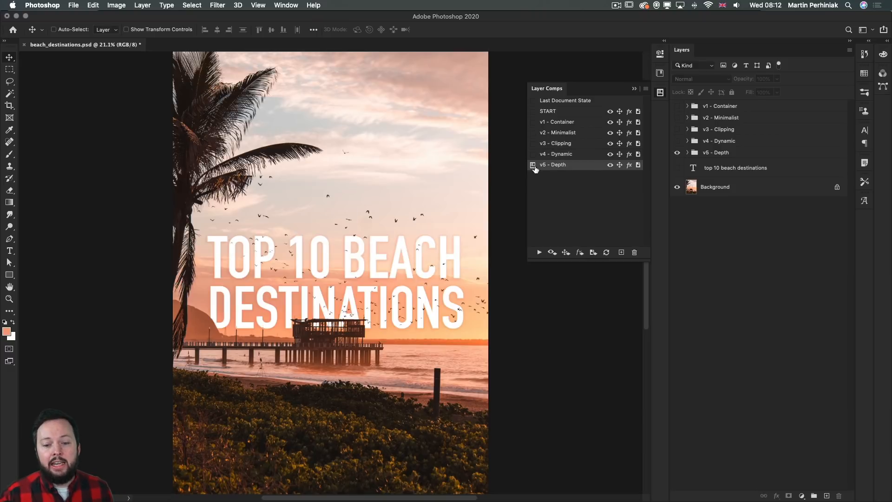
{"action": "left_click", "coordinate": [533, 112]}
{"action": "left_click", "coordinate": [661, 92]}
Step: Hide the title text layer and add an empty layer directly above the Background layer
{"action": "left_click", "coordinate": [706, 192]}
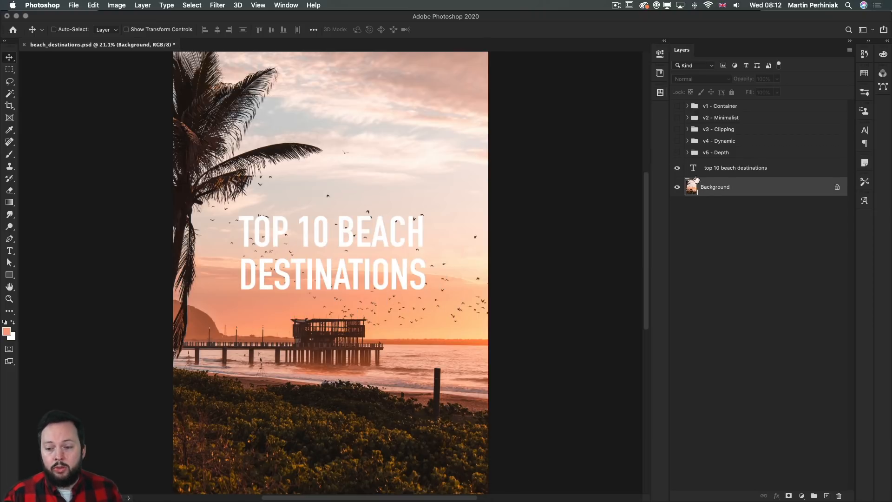
{"action": "left_click", "coordinate": [677, 169]}
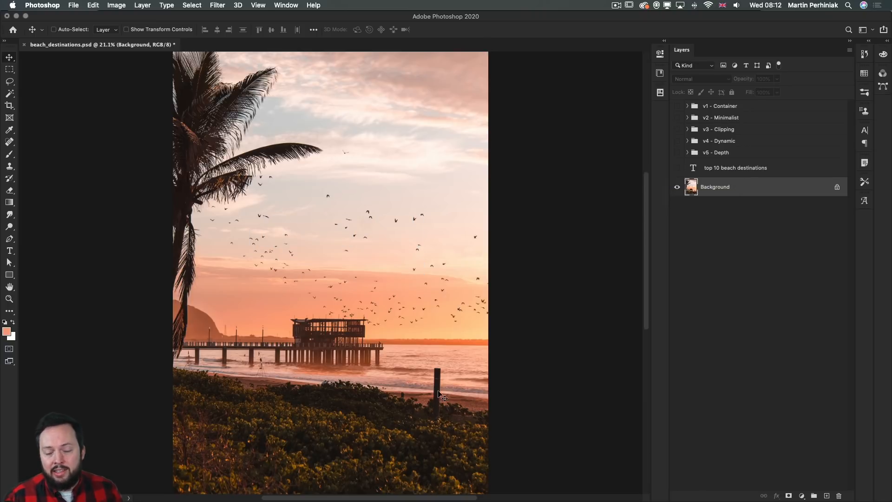
{"action": "left_click_drag", "start_coordinate": [430, 403], "coordinate": [450, 347]}
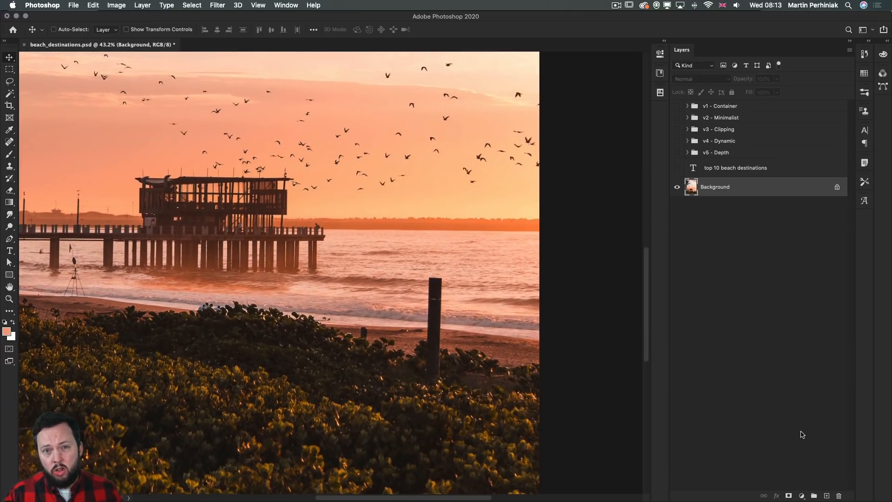
{"action": "left_click", "coordinate": [826, 496]}
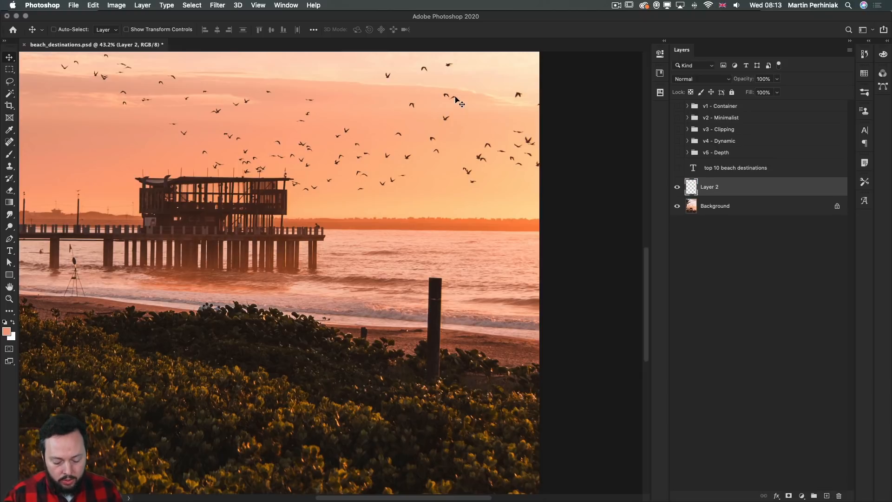
Step: Remove the wooden post and the two tripod stands on the beach with the Spot Healing Brush, sampling all layers
{"action": "key", "text": "j"}
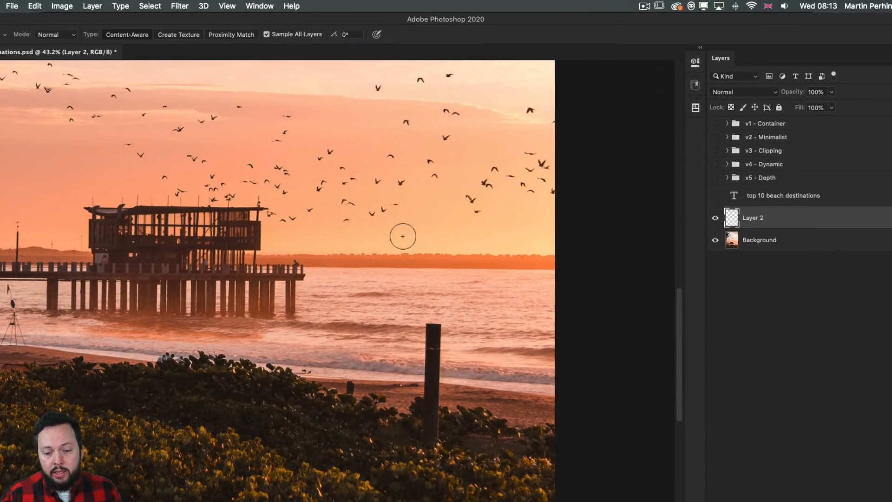
{"action": "left_click_drag", "start_coordinate": [436, 322], "coordinate": [430, 453]}
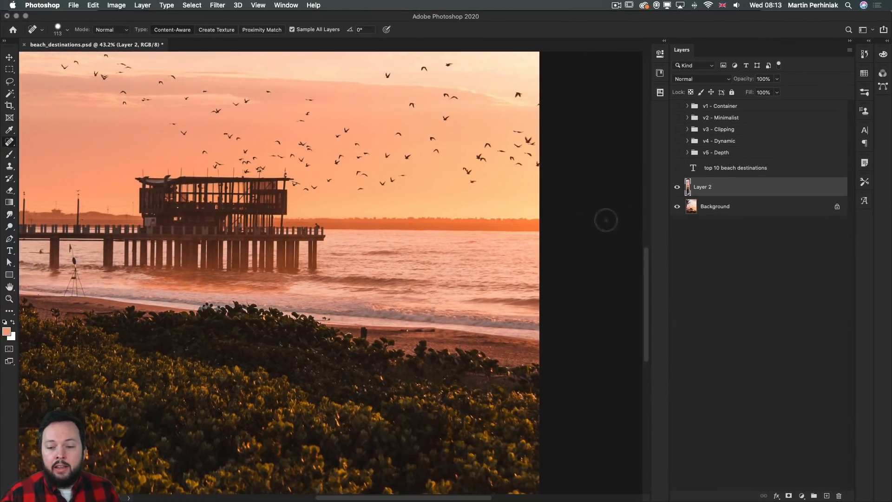
{"action": "left_click_drag", "start_coordinate": [233, 204], "coordinate": [417, 207]}
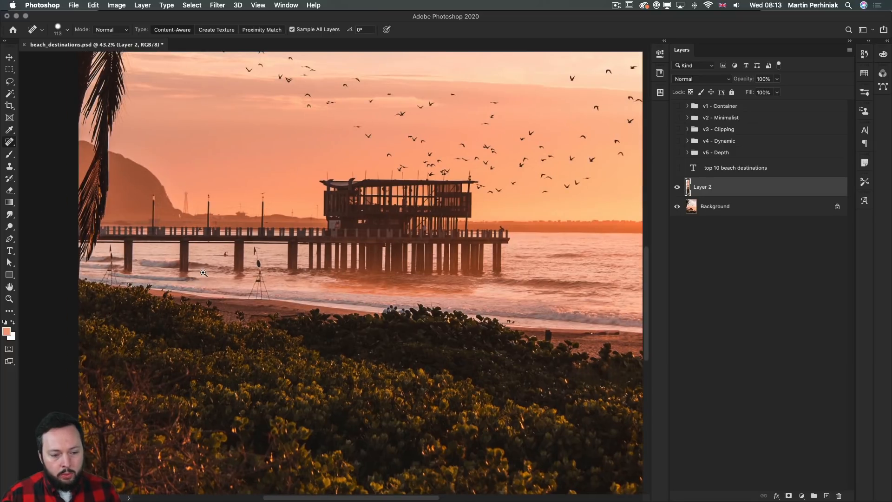
{"action": "scroll", "coordinate": [200, 275], "scroll_direction": "up", "scroll_amount": 4}
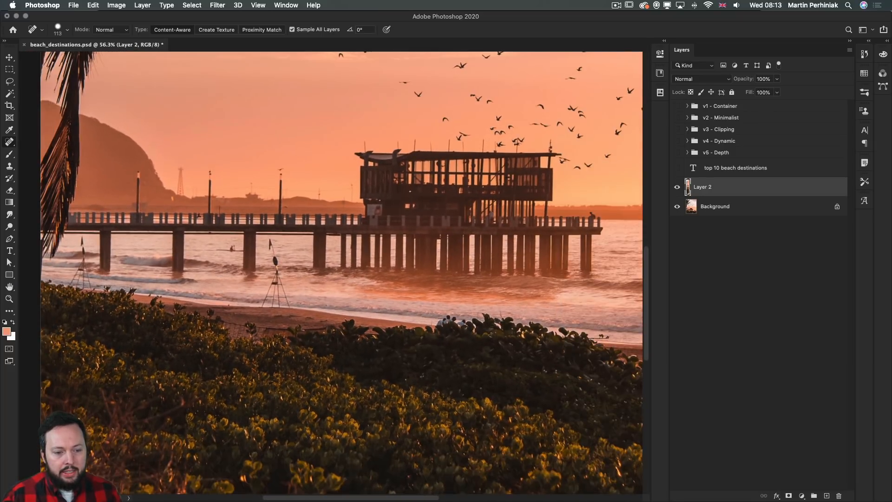
{"action": "mouse_move", "coordinate": [179, 155]}
{"action": "left_mouse_down"}
{"action": "mouse_move", "coordinate": [170, 181]}
{"action": "mouse_move", "coordinate": [211, 183]}
{"action": "mouse_move", "coordinate": [210, 199]}
{"action": "left_mouse_up"}
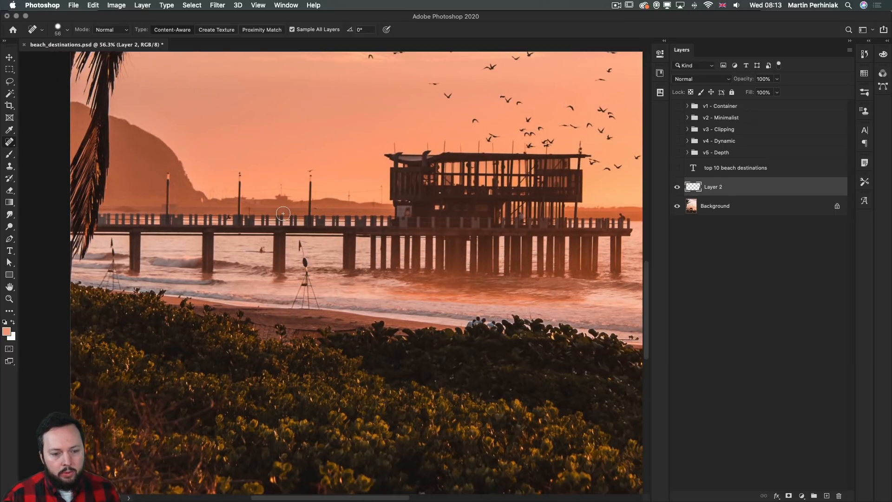
{"action": "mouse_move", "coordinate": [298, 245]}
{"action": "left_mouse_down"}
{"action": "mouse_move", "coordinate": [314, 311]}
{"action": "mouse_move", "coordinate": [292, 311]}
{"action": "mouse_move", "coordinate": [302, 291]}
{"action": "mouse_move", "coordinate": [310, 301]}
{"action": "left_mouse_up"}
{"action": "mouse_move", "coordinate": [104, 282]}
{"action": "left_mouse_down"}
{"action": "mouse_move", "coordinate": [118, 283]}
{"action": "mouse_move", "coordinate": [113, 242]}
{"action": "mouse_move", "coordinate": [118, 285]}
{"action": "mouse_move", "coordinate": [108, 285]}
{"action": "mouse_move", "coordinate": [112, 269]}
{"action": "left_mouse_up"}
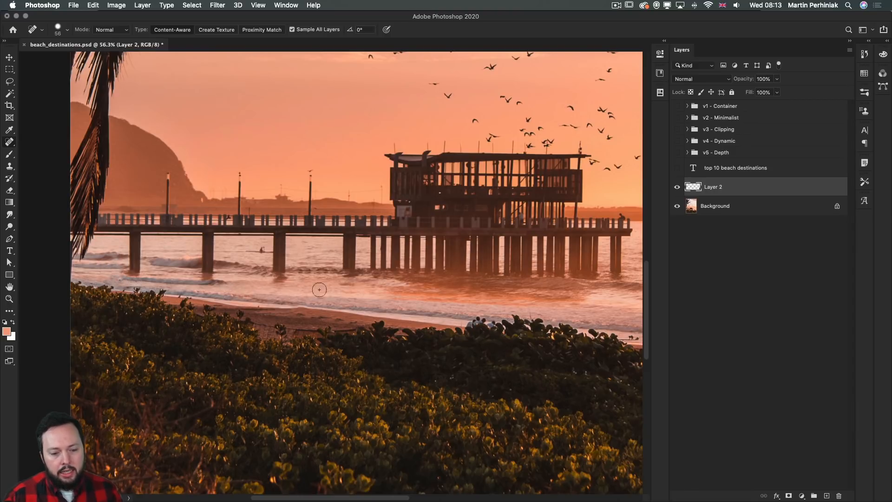
Step: Compare the whole image with and without the healing layer
{"action": "key", "text": "super+0"}
{"action": "left_click", "coordinate": [677, 188]}
{"action": "left_click", "coordinate": [677, 190]}
{"action": "left_click", "coordinate": [676, 190]}
{"action": "left_click", "coordinate": [677, 190]}
Step: Rename the healing layer as retouch
{"action": "double_click", "coordinate": [714, 187]}
{"action": "type", "text": "ret"}
{"action": "key", "text": "Return"}
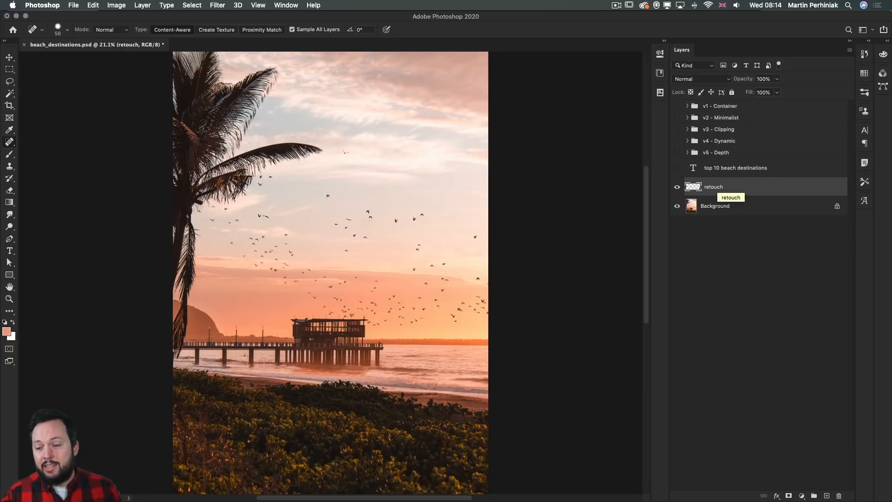
Step: Show the "top 10 beach destinations" text layer again and select it
{"action": "left_click", "coordinate": [678, 167]}
{"action": "left_click", "coordinate": [704, 171]}
{"action": "key", "text": "v"}
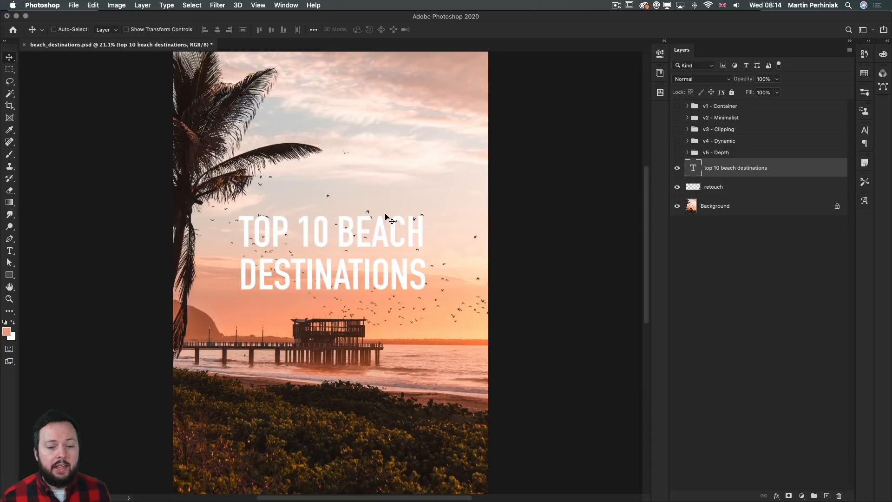
{"action": "key", "text": "t"}
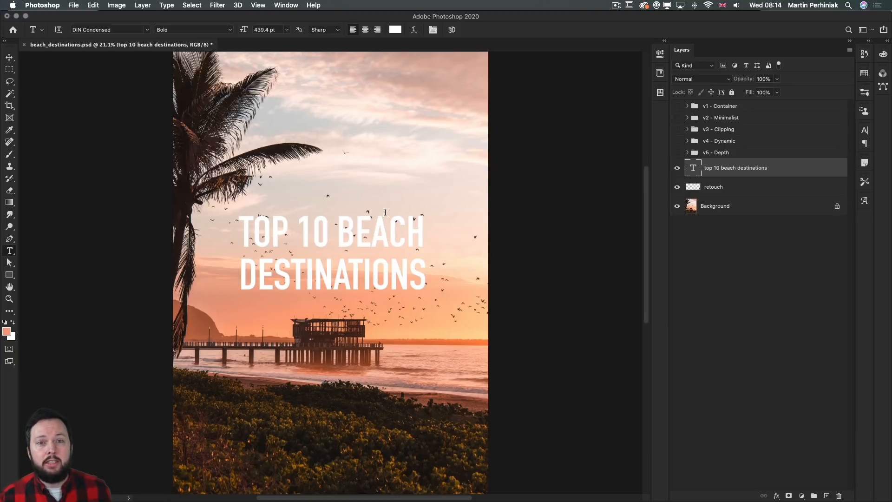
{"action": "key", "text": "v"}
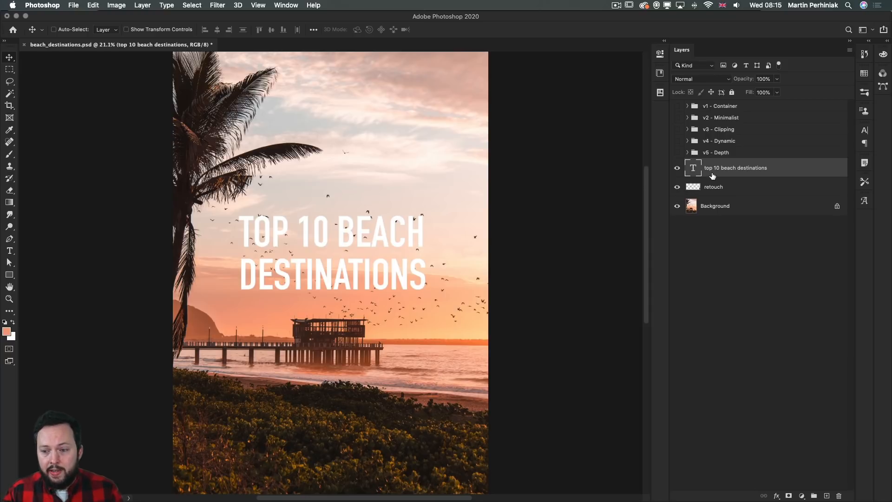
Step: Draw an unfilled rectangle with an 18 px white stroke around the title, about 2147 by 1076 px
{"action": "key", "text": "u"}
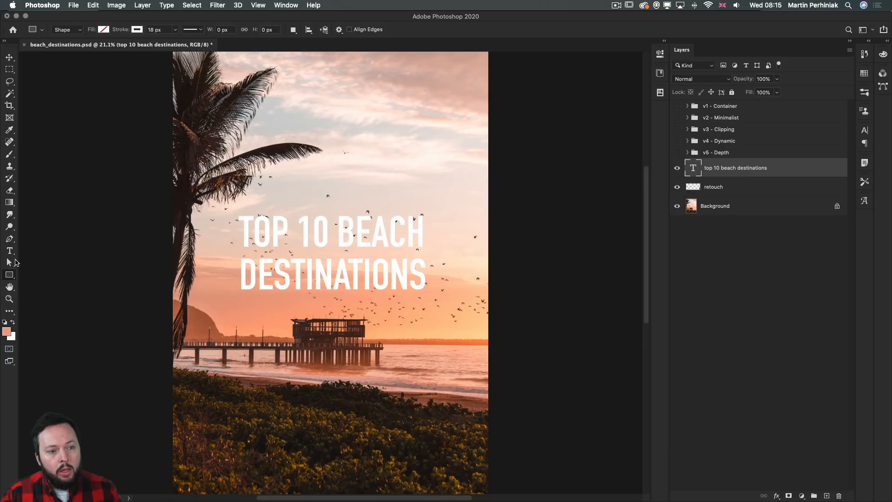
{"action": "left_click", "coordinate": [103, 29]}
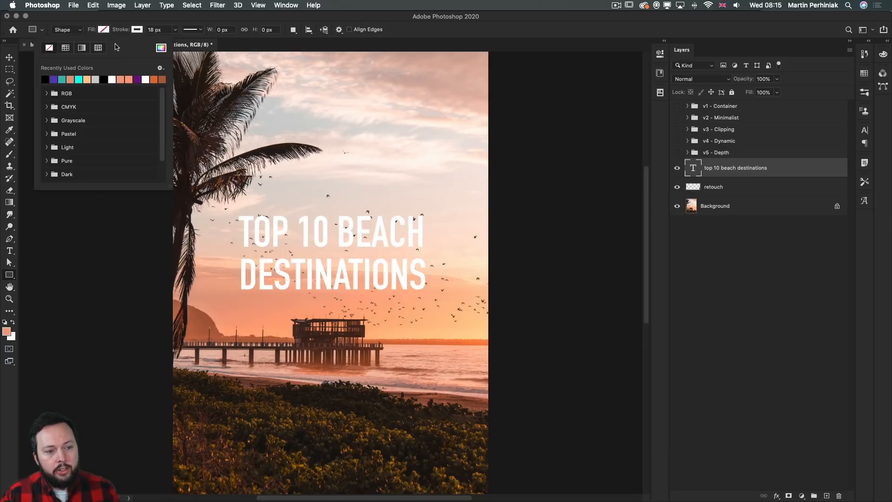
{"action": "left_click", "coordinate": [140, 24]}
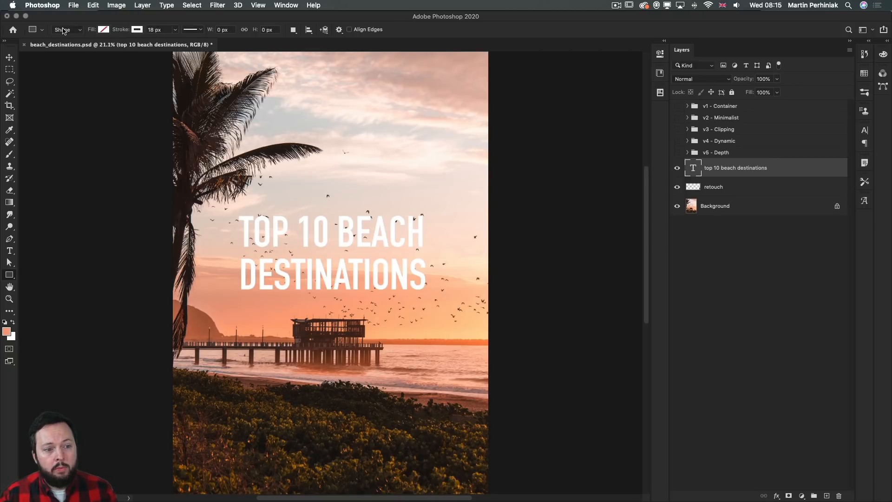
{"action": "left_click_drag", "start_coordinate": [227, 199], "coordinate": [437, 304]}
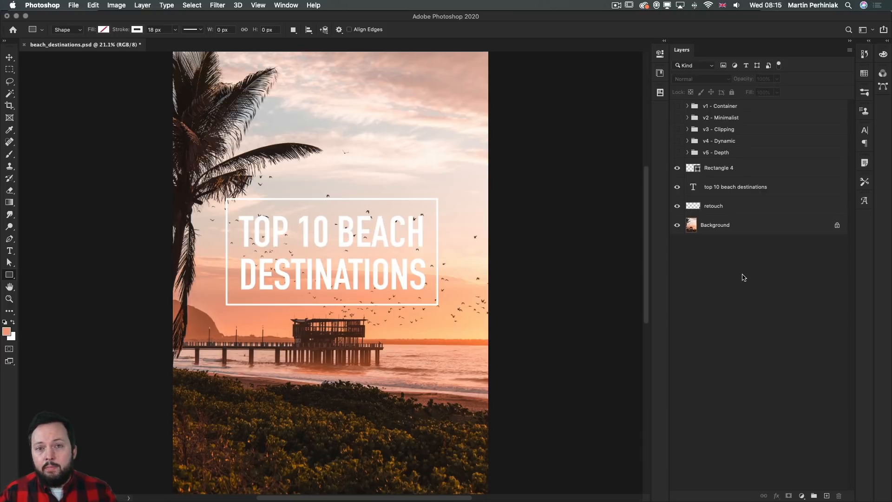
Step: Thicken the rectangle's white stroke to 30 px
{"action": "left_click", "coordinate": [719, 167]}
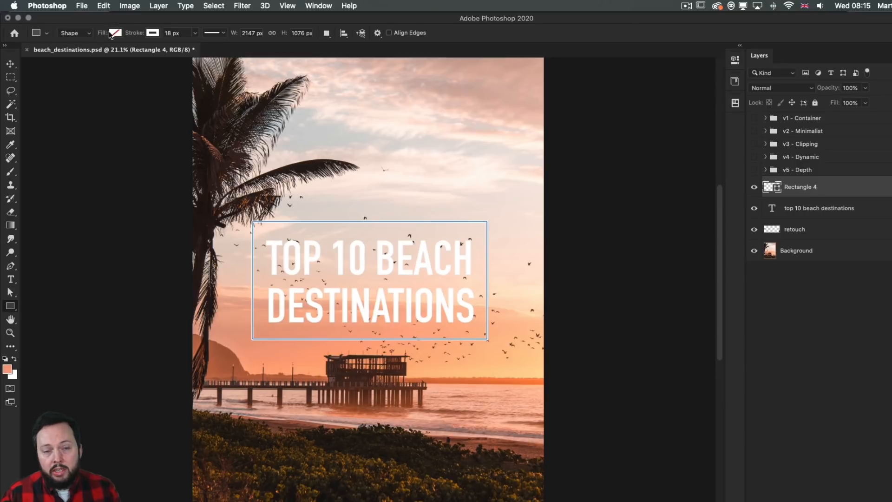
{"action": "mouse_move", "coordinate": [131, 38]}
{"action": "left_mouse_down"}
{"action": "mouse_move", "coordinate": [144, 36]}
{"action": "mouse_move", "coordinate": [116, 34]}
{"action": "left_mouse_up"}
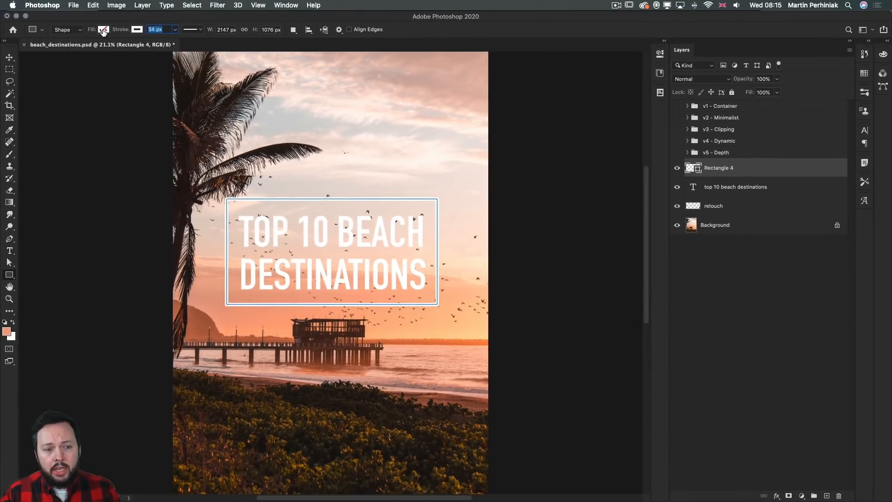
{"action": "left_click", "coordinate": [762, 263]}
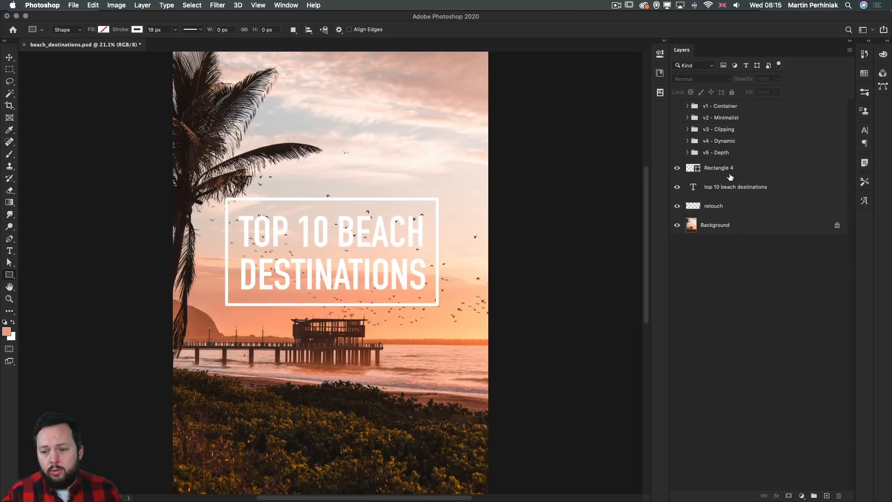
Step: Place the rectangle layer below the title text layer and fill the rectangle with the recently used salmon orange
{"action": "left_click", "coordinate": [748, 172]}
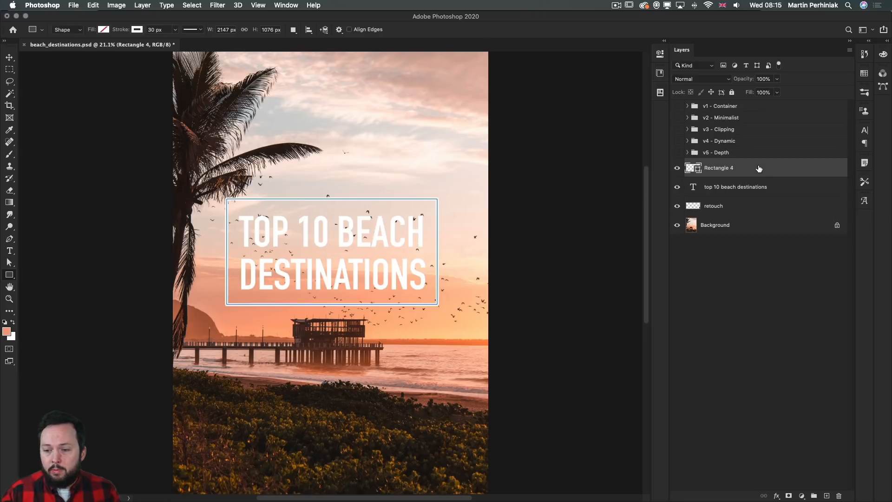
{"action": "left_click_drag", "start_coordinate": [747, 171], "coordinate": [746, 189]}
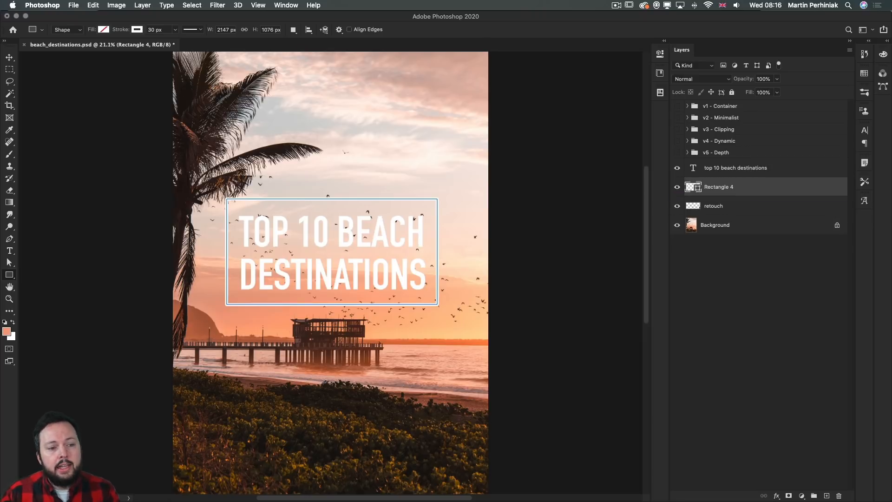
{"action": "left_click", "coordinate": [103, 29]}
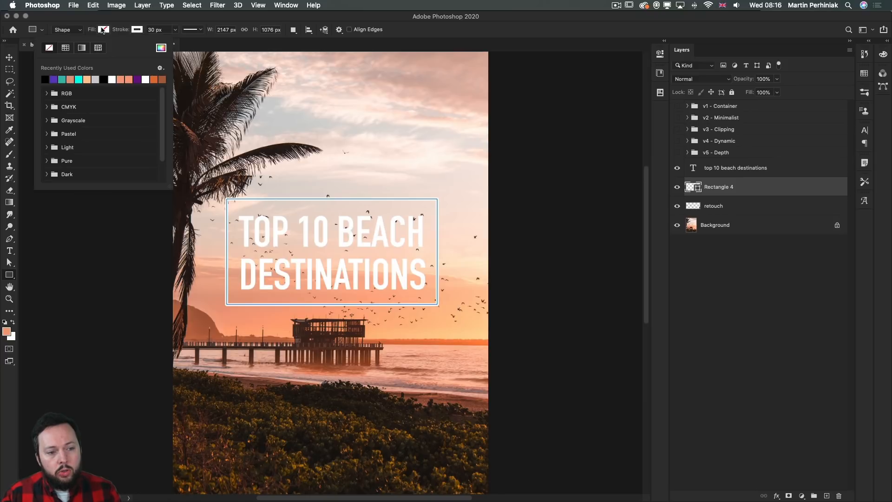
{"action": "left_click", "coordinate": [124, 79]}
{"action": "left_click", "coordinate": [751, 266]}
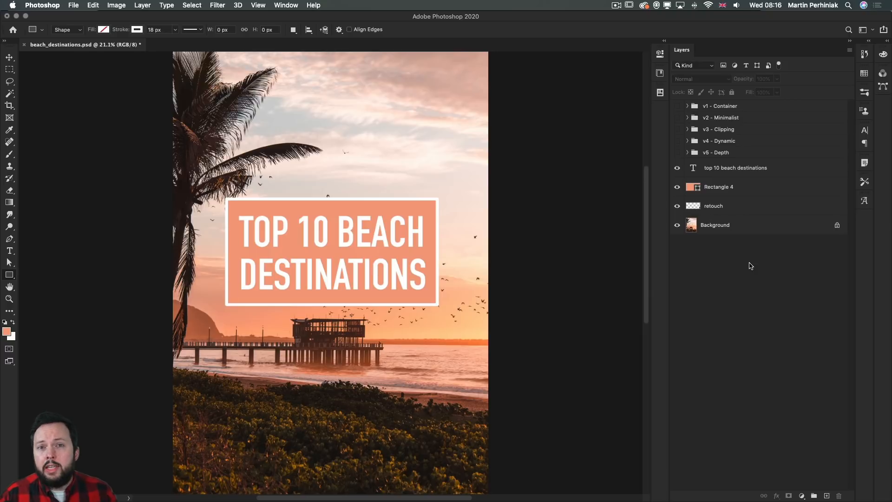
Step: Try moving the title text and its rectangle together up toward the palm tree, and undo the move
{"action": "left_click", "coordinate": [728, 191]}
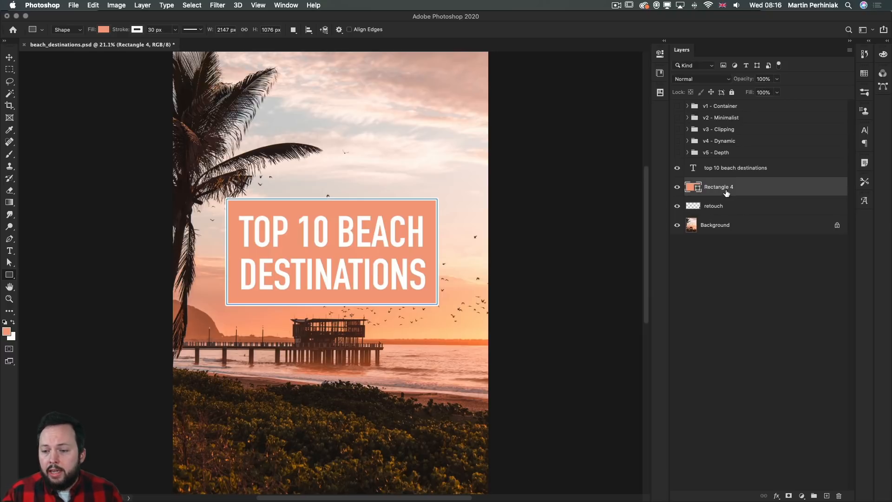
{"action": "left_click", "coordinate": [728, 172], "text": "shift"}
{"action": "key", "text": "v"}
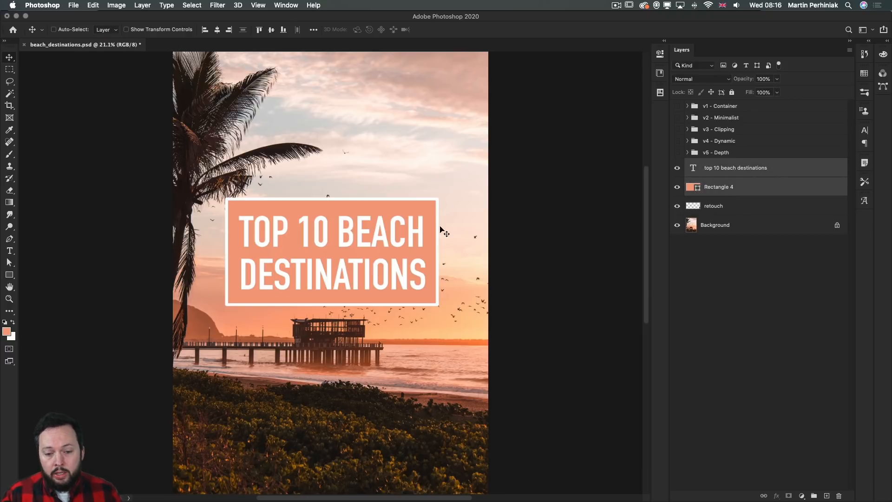
{"action": "left_click_drag", "start_coordinate": [366, 244], "coordinate": [316, 199]}
{"action": "key", "text": "super+z"}
{"action": "key", "text": "super+z"}
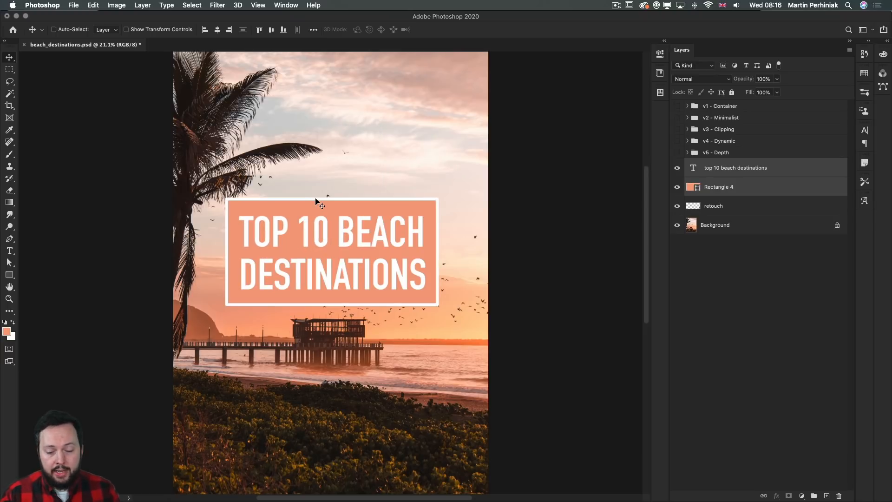
Step: Set the rectangle layer's blend mode to Overlay and its fill opacity to 0%
{"action": "left_click", "coordinate": [783, 193]}
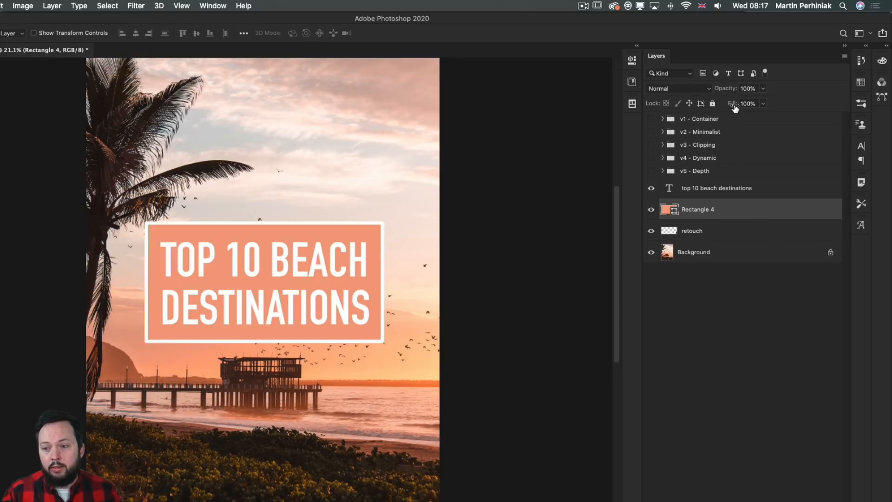
{"action": "left_click_drag", "start_coordinate": [735, 107], "coordinate": [708, 106]}
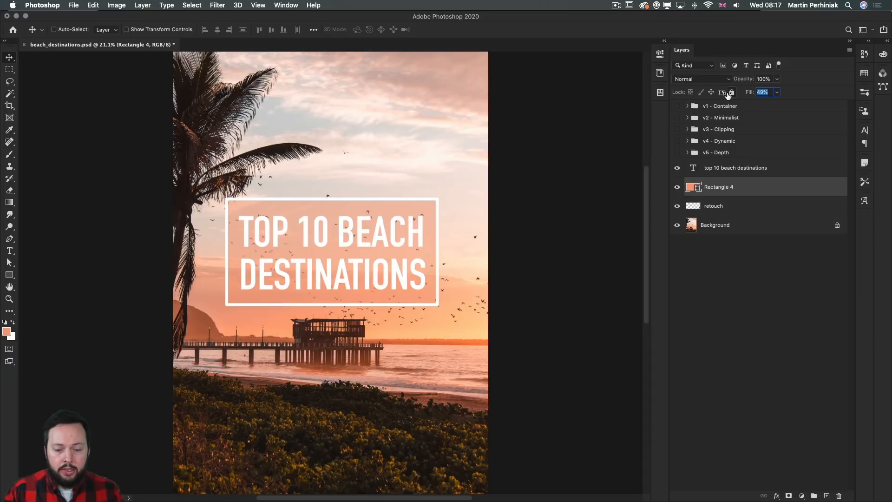
{"action": "left_click", "coordinate": [699, 79]}
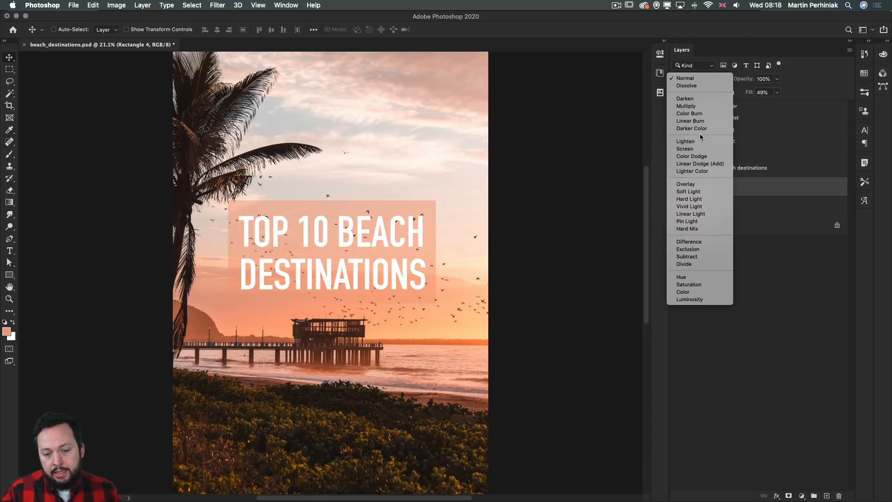
{"action": "left_click", "coordinate": [704, 185]}
{"action": "left_click_drag", "start_coordinate": [750, 92], "coordinate": [805, 94]}
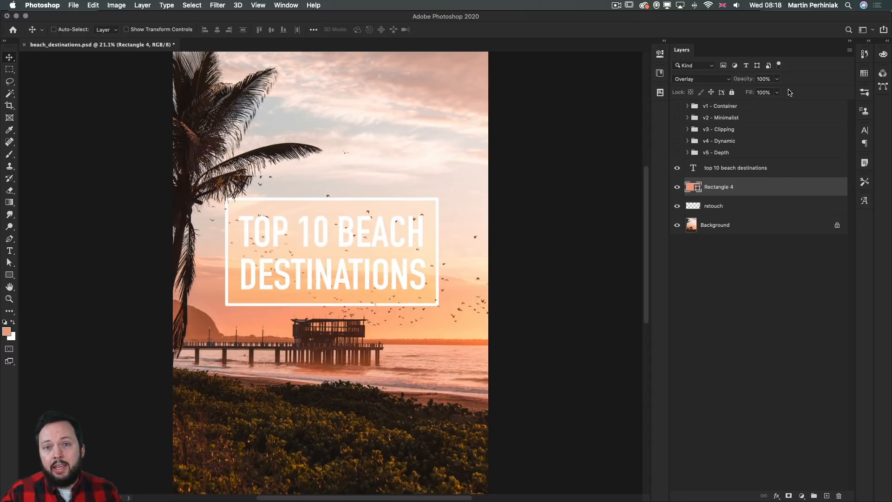
{"action": "left_click_drag", "start_coordinate": [753, 93], "coordinate": [702, 92]}
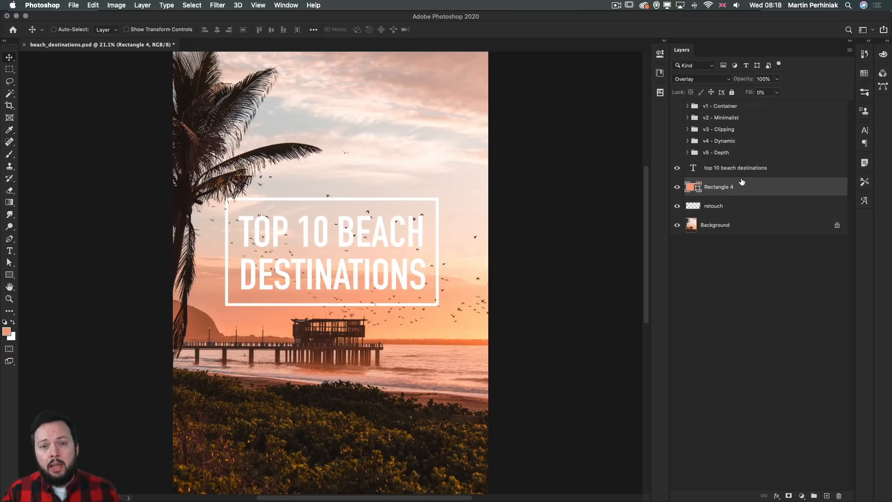
Step: Draw a three-sided polygon about 370 by 427 px in the sky above the title
{"action": "left_click", "coordinate": [10, 278]}
{"action": "left_click", "coordinate": [12, 278]}
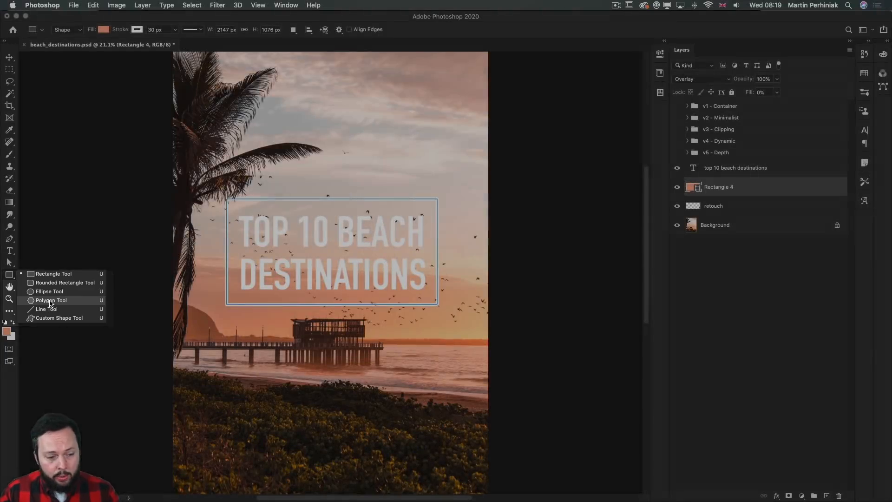
{"action": "left_click", "coordinate": [51, 302]}
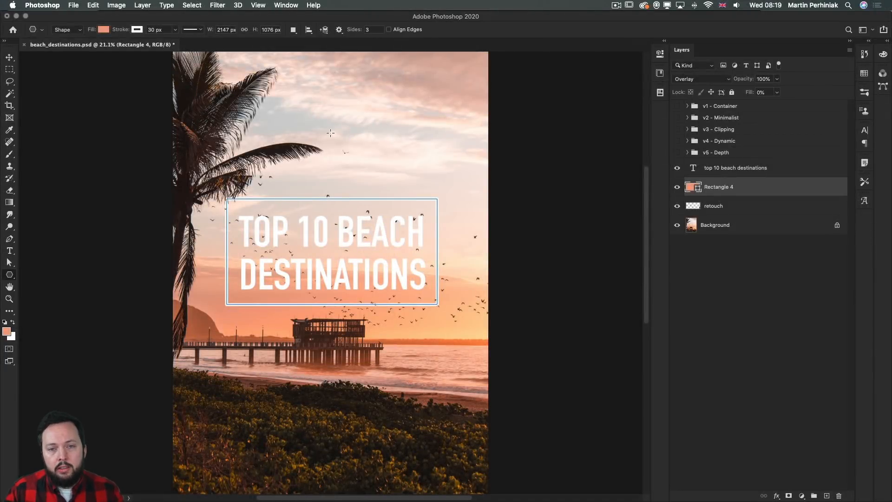
{"action": "left_click_drag", "start_coordinate": [322, 112], "coordinate": [350, 116]}
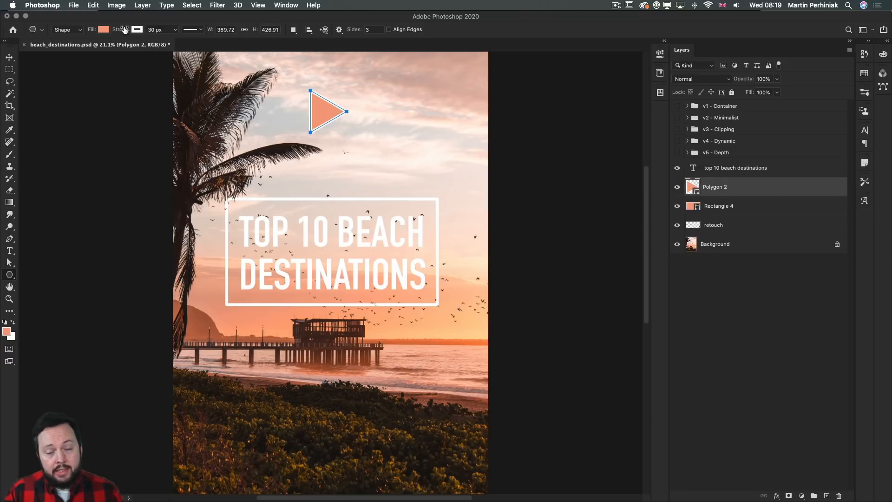
Step: Remove the triangle's stroke and fill the triangle with white
{"action": "left_click", "coordinate": [137, 30]}
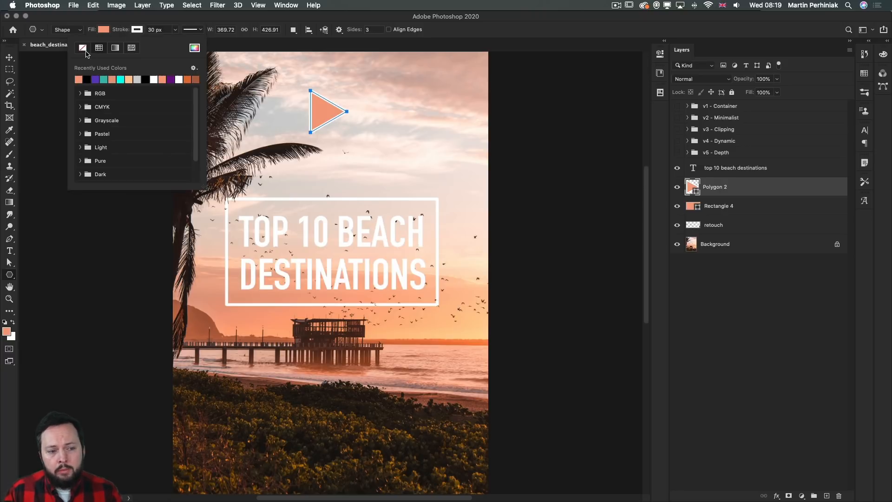
{"action": "left_click", "coordinate": [85, 49]}
{"action": "left_click", "coordinate": [103, 29]}
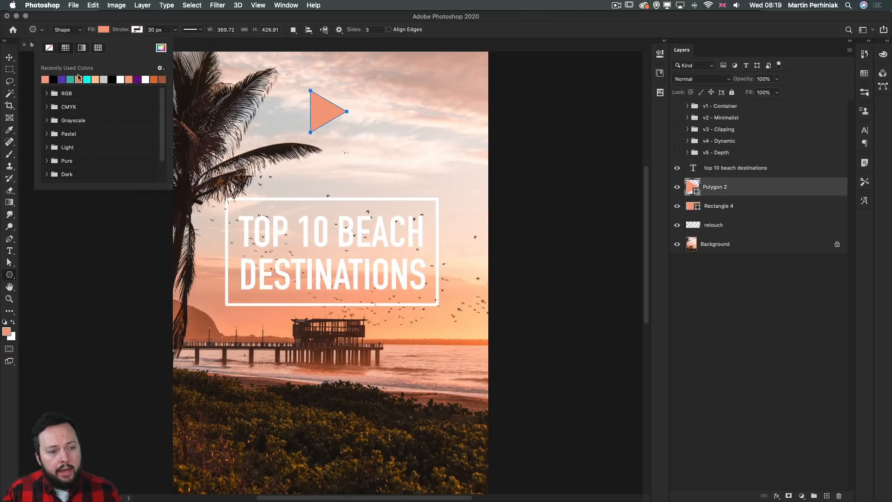
{"action": "left_click", "coordinate": [120, 80]}
{"action": "key", "text": "Return"}
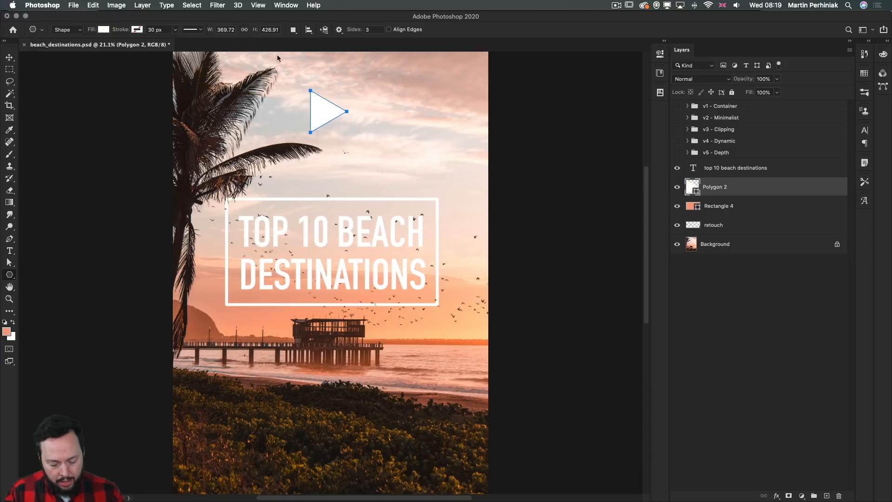
Step: Move the triangle over the rectangle's upper-left corner and rotate it by -15°
{"action": "key", "text": "v"}
{"action": "left_click_drag", "start_coordinate": [315, 122], "coordinate": [234, 201]}
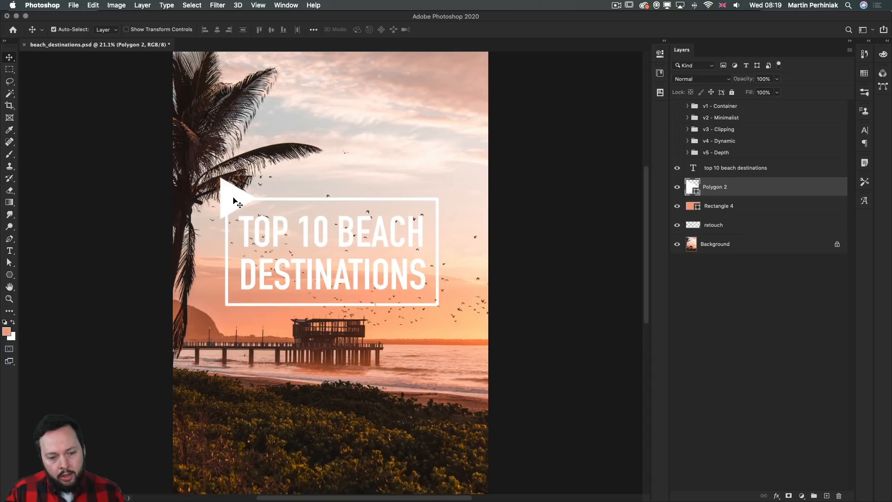
{"action": "key", "text": "super+t"}
{"action": "left_click_drag", "start_coordinate": [270, 174], "coordinate": [264, 166]}
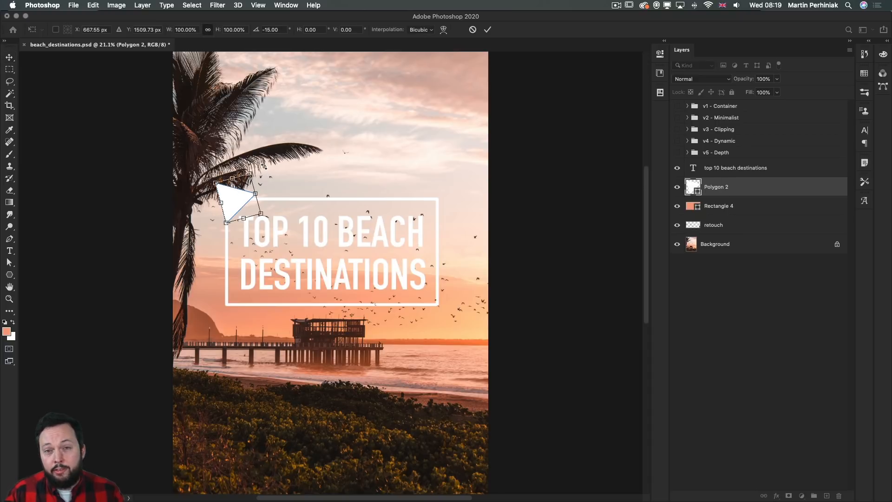
{"action": "key", "text": "Return"}
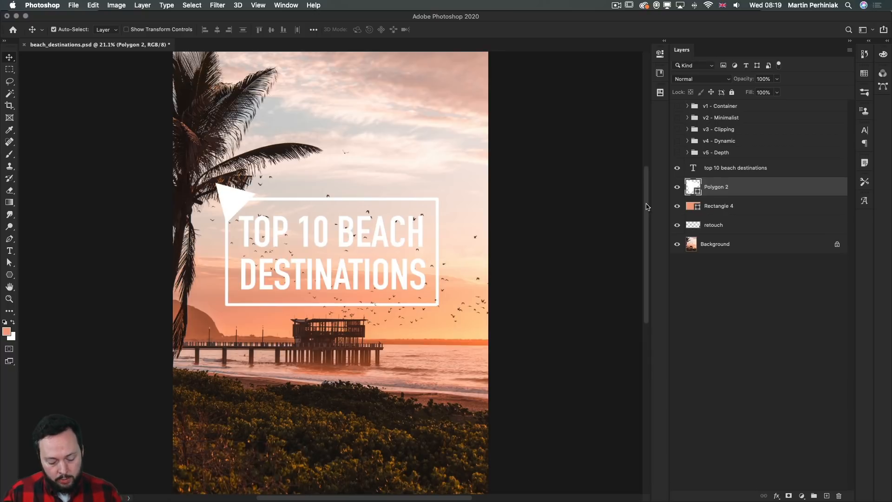
Step: Clip the triangle to the rectangle layer and turn off Blend Clipped Layers as Group in the rectangle's blending options
{"action": "key", "text": "super+alt+g"}
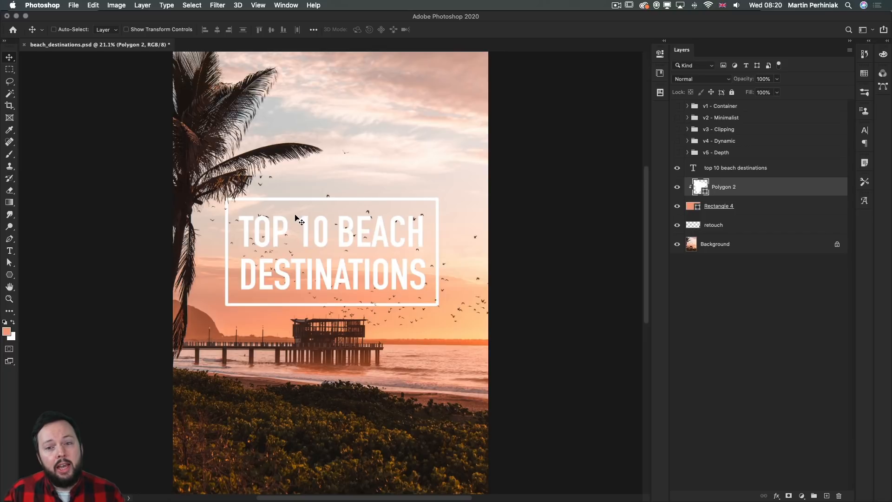
{"action": "left_click", "coordinate": [776, 205]}
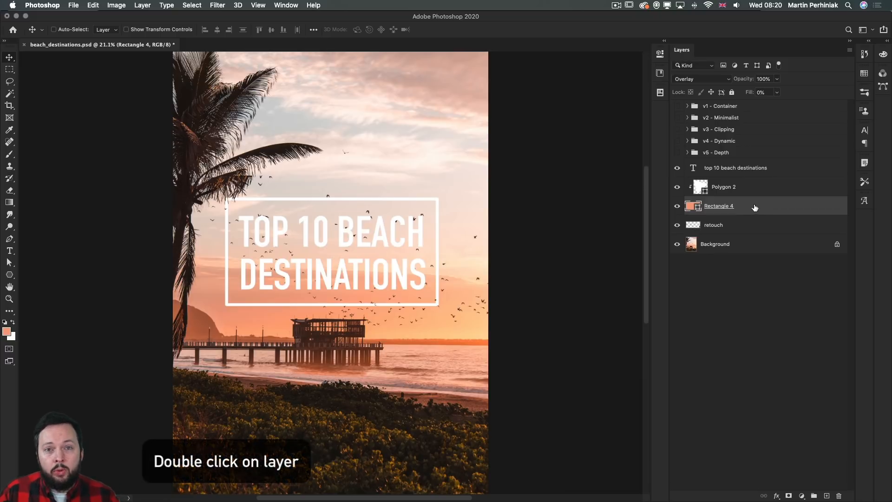
{"action": "double_click", "coordinate": [759, 206]}
{"action": "left_click_drag", "start_coordinate": [690, 307], "coordinate": [656, 258]}
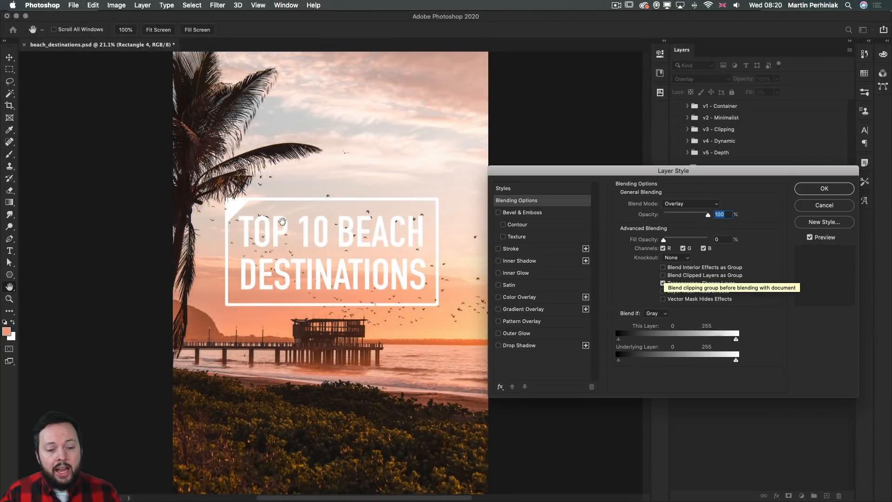
{"action": "left_click", "coordinate": [802, 192]}
Step: Duplicate the corner triangle to the rectangle's upper-right corner and flip the copy horizontally
{"action": "left_click", "coordinate": [759, 188]}
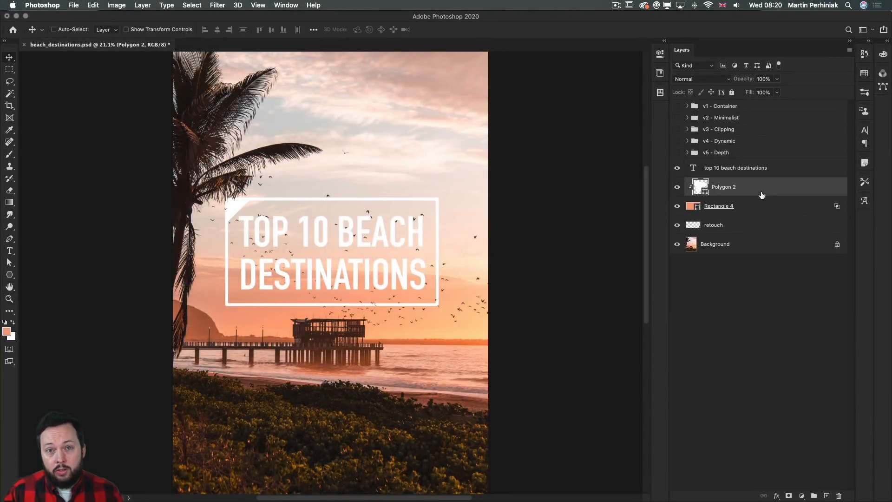
{"action": "key", "text": "alt"}
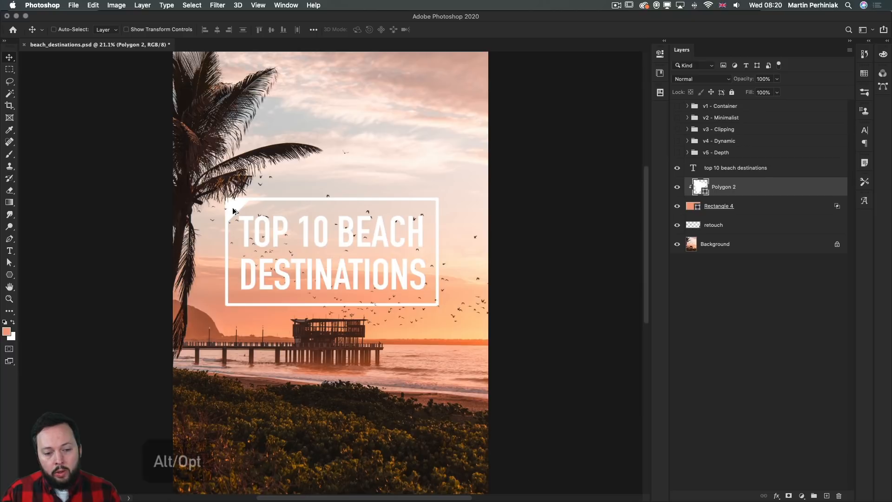
{"action": "left_click_drag", "start_coordinate": [235, 209], "coordinate": [438, 207]}
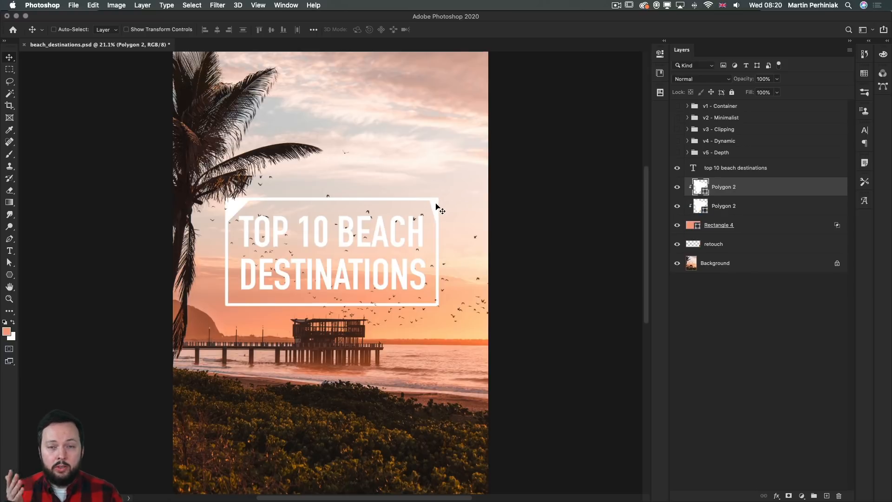
{"action": "left_click", "coordinate": [437, 207]}
{"action": "left_click", "coordinate": [93, 5]}
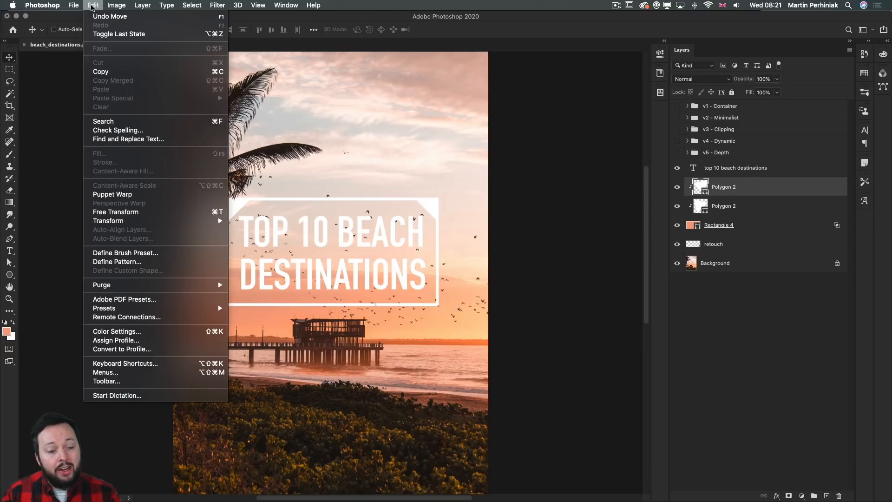
{"action": "mouse_move", "coordinate": [218, 221]}
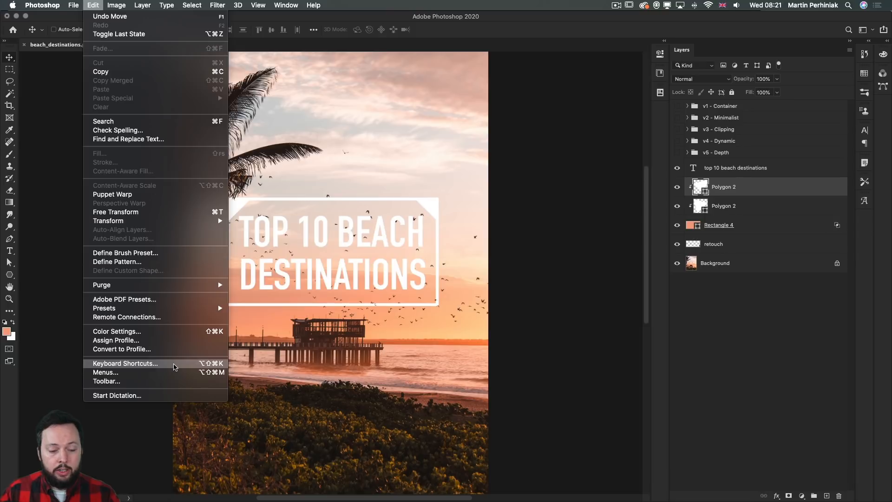
{"action": "left_click", "coordinate": [510, 278]}
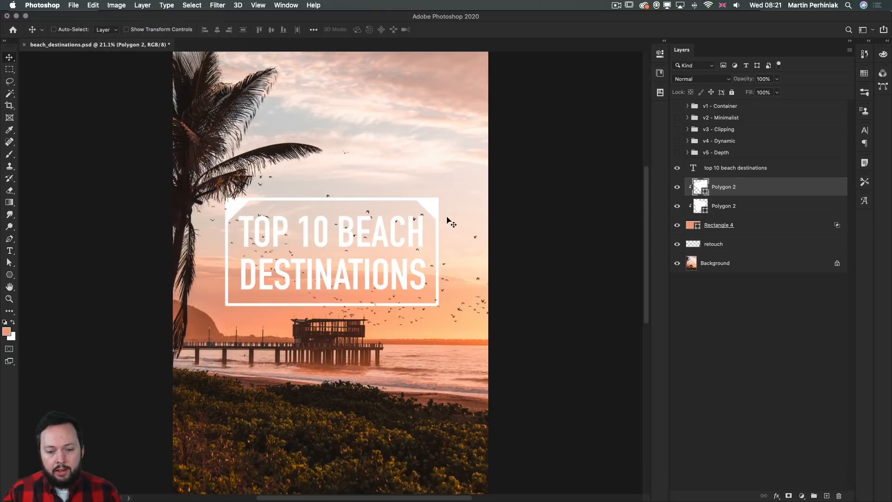
Step: Duplicate both corner triangles to the rectangle's lower corners and flip the copies vertically
{"action": "left_click", "coordinate": [731, 206], "text": "shift"}
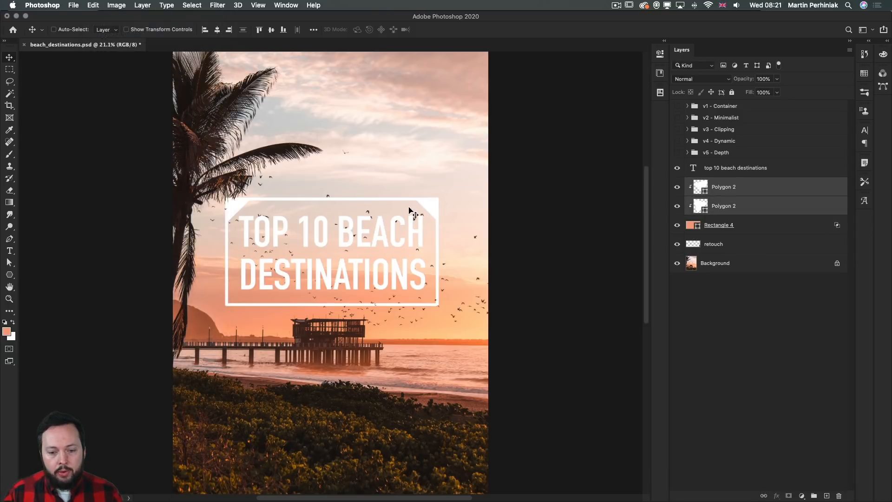
{"action": "left_click_drag", "start_coordinate": [421, 213], "coordinate": [414, 305]}
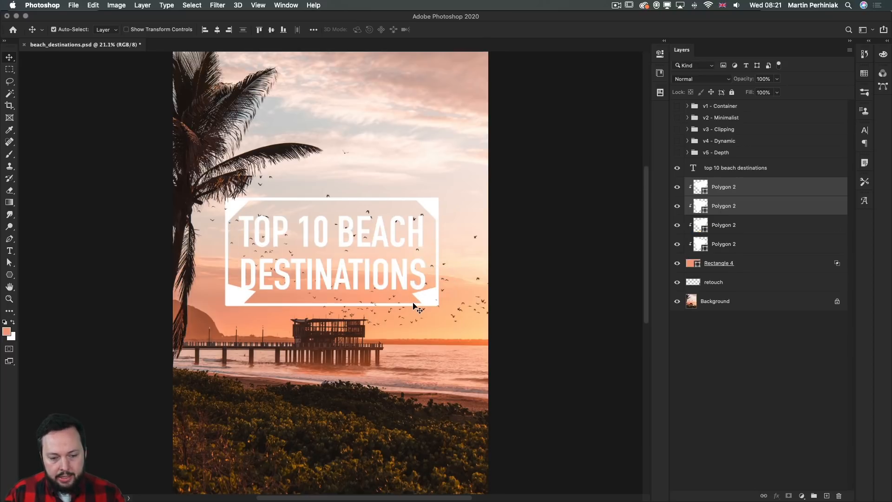
{"action": "key", "text": "super"}
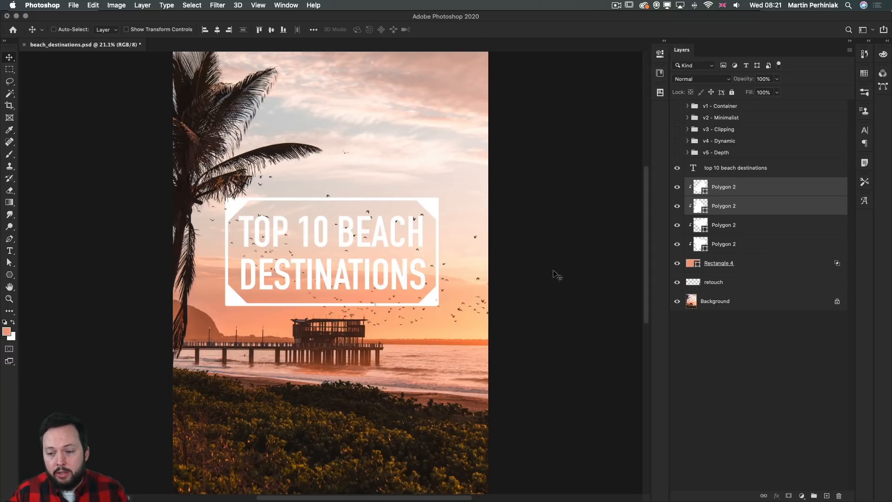
Step: Shift the lower pair of corner triangles slightly down and the upper pair slightly up within the rectangle
{"action": "left_click_drag", "start_coordinate": [457, 293], "coordinate": [458, 303]}
{"action": "left_click", "coordinate": [753, 244]}
{"action": "left_click", "coordinate": [753, 229], "text": "shift"}
{"action": "left_click_drag", "start_coordinate": [510, 201], "coordinate": [511, 193]}
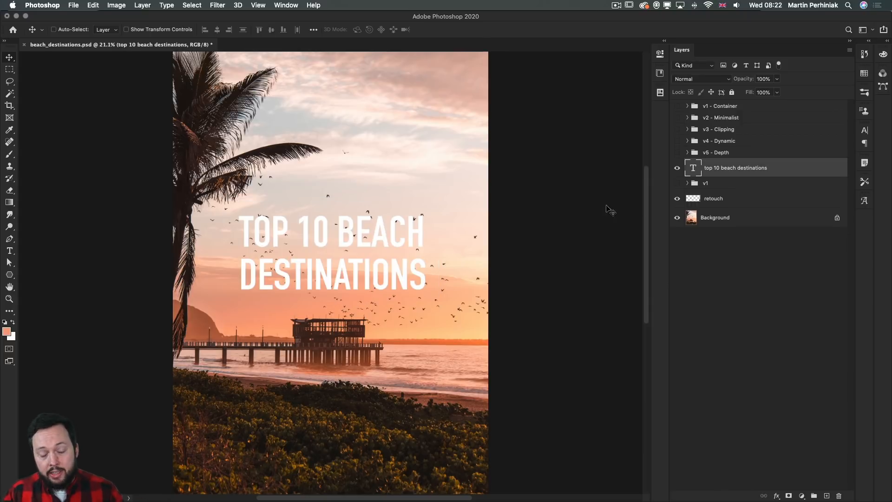
Step: Scale the title text up proportionally to about 118.5%
{"action": "key", "text": "ctrl+t"}
{"action": "left_click_drag", "start_coordinate": [424, 206], "coordinate": [443, 199]}
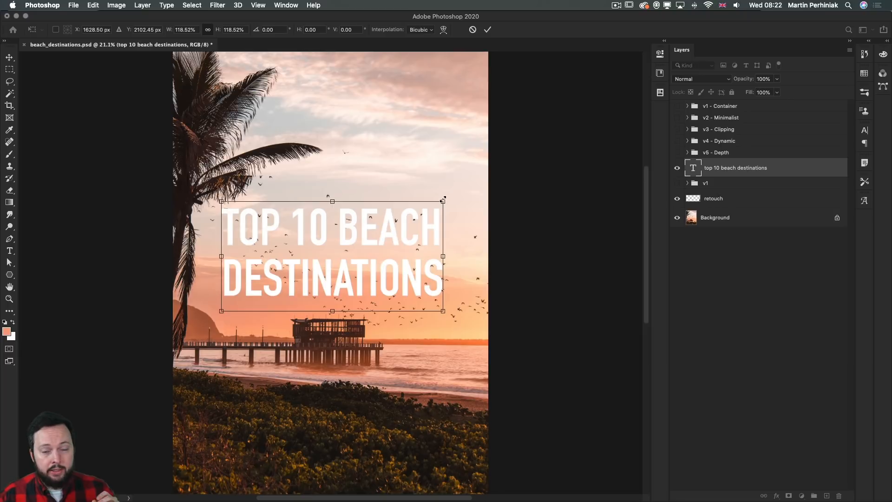
{"action": "key", "text": "Return"}
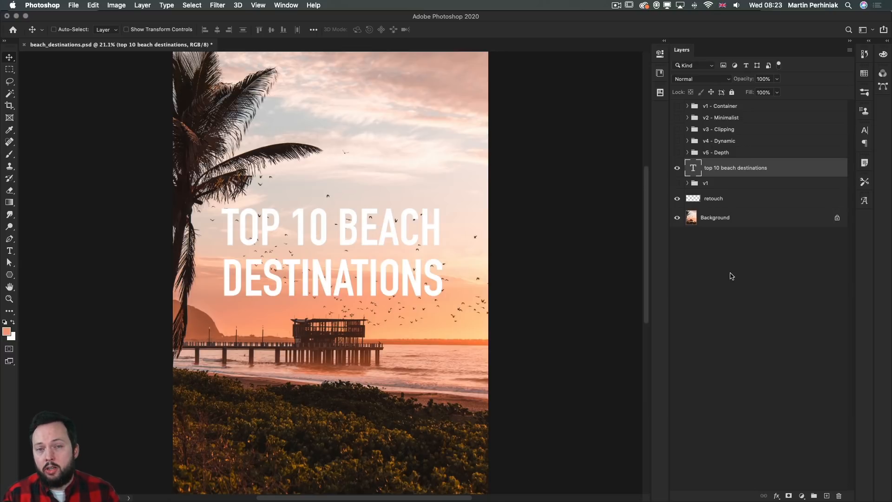
Step: Try filling the title with dark, peach and brown colors sampled from the photo, and refill it with white
{"action": "key", "text": "b"}
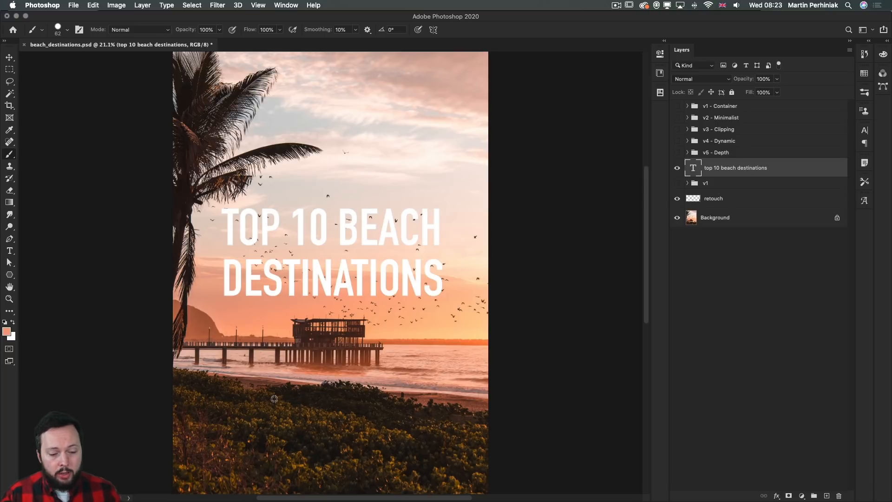
{"action": "key", "text": "d"}
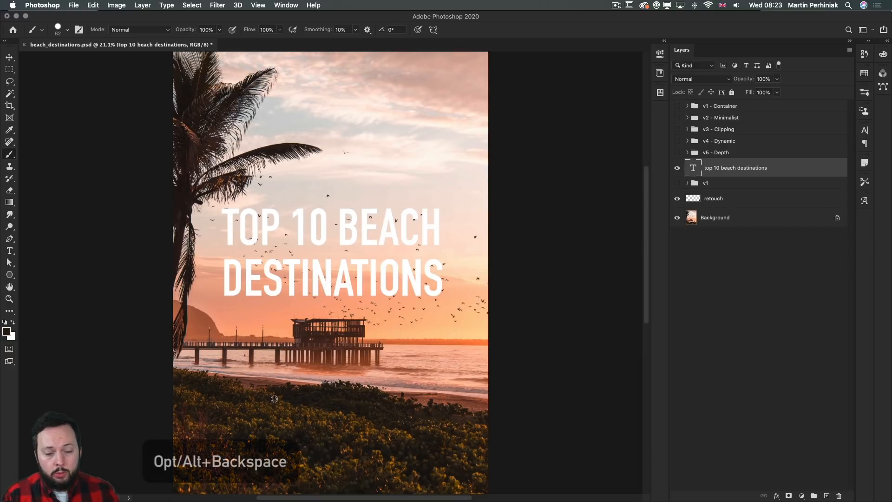
{"action": "key", "text": "alt+BackSpace"}
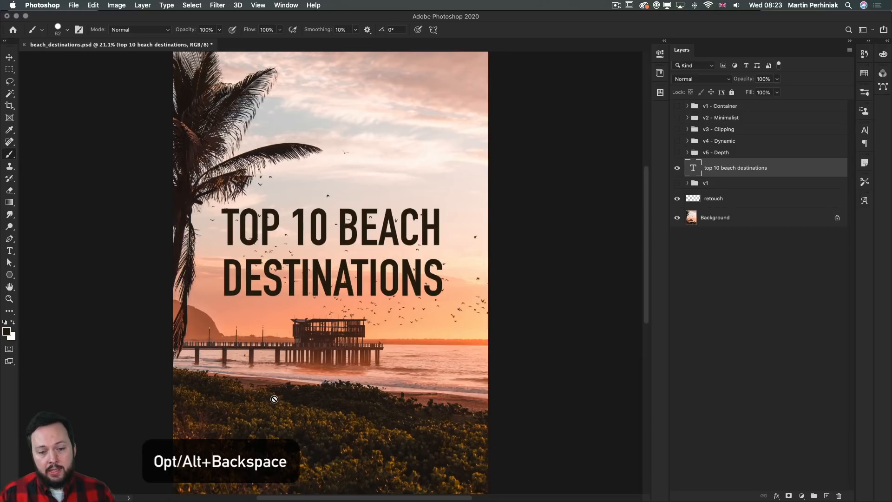
{"action": "left_click", "coordinate": [428, 350], "text": "alt"}
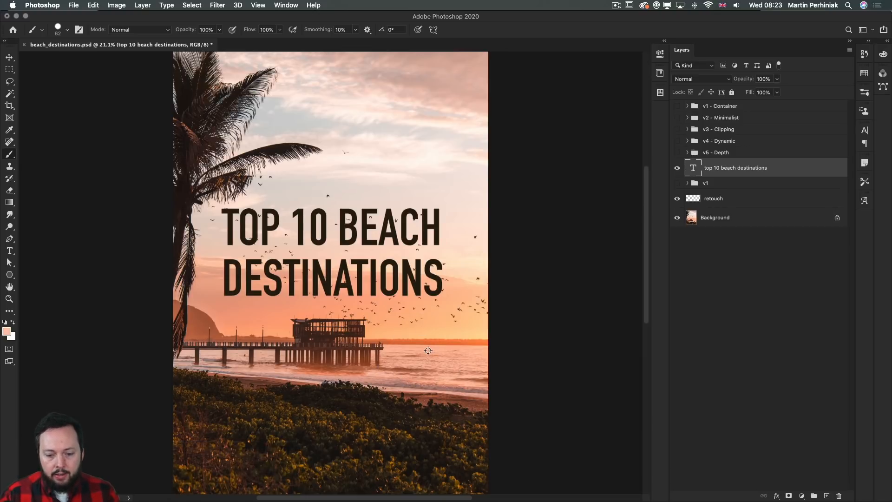
{"action": "key", "text": "alt+BackSpace"}
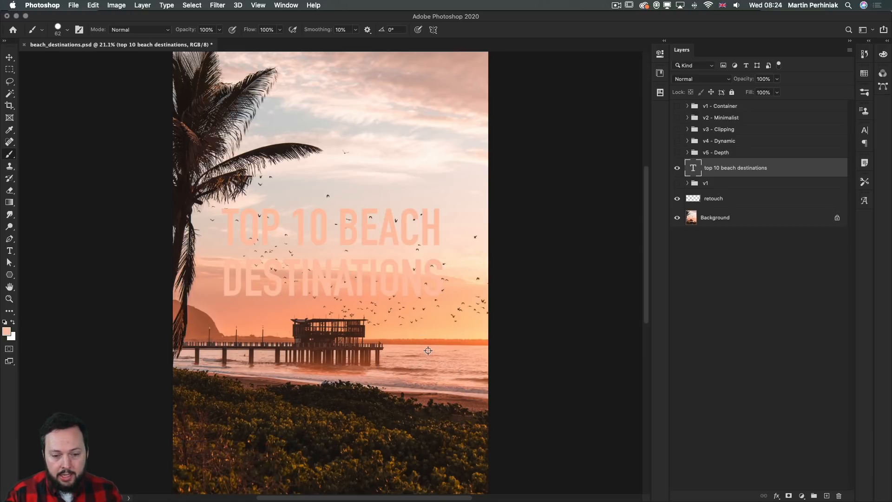
{"action": "left_click", "coordinate": [197, 323], "text": "alt"}
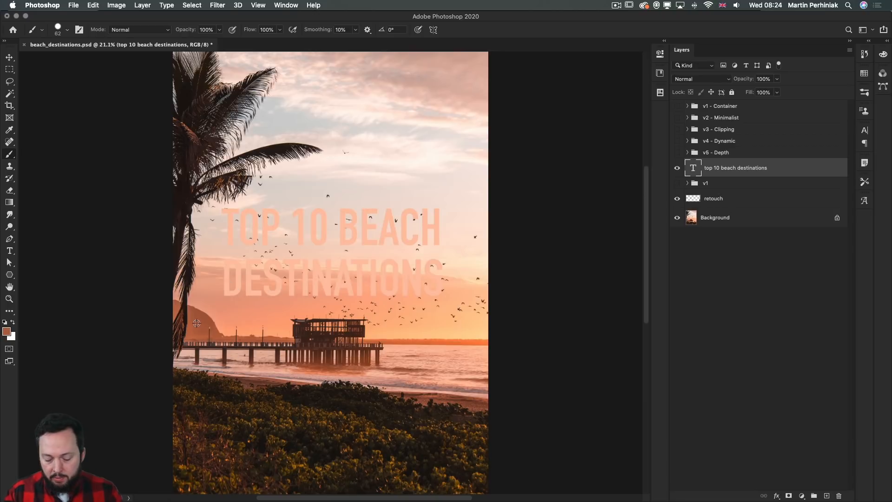
{"action": "key", "text": "alt+BackSpace"}
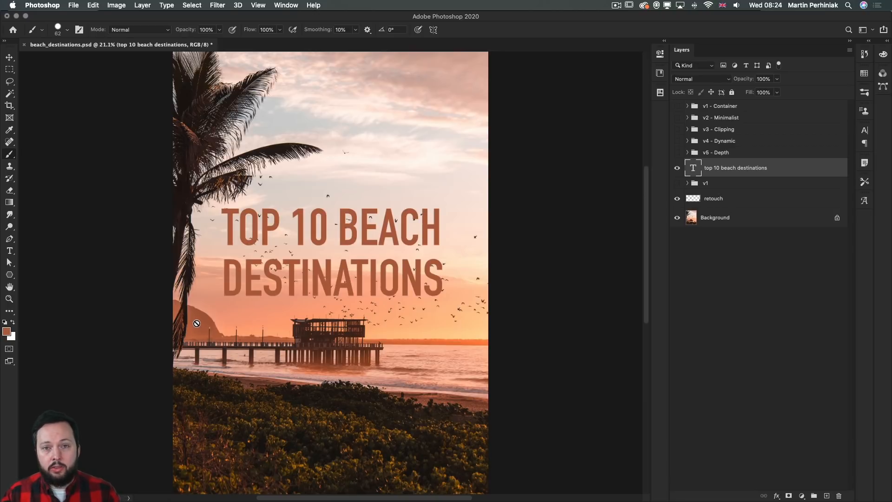
{"action": "key", "text": "super+BackSpace"}
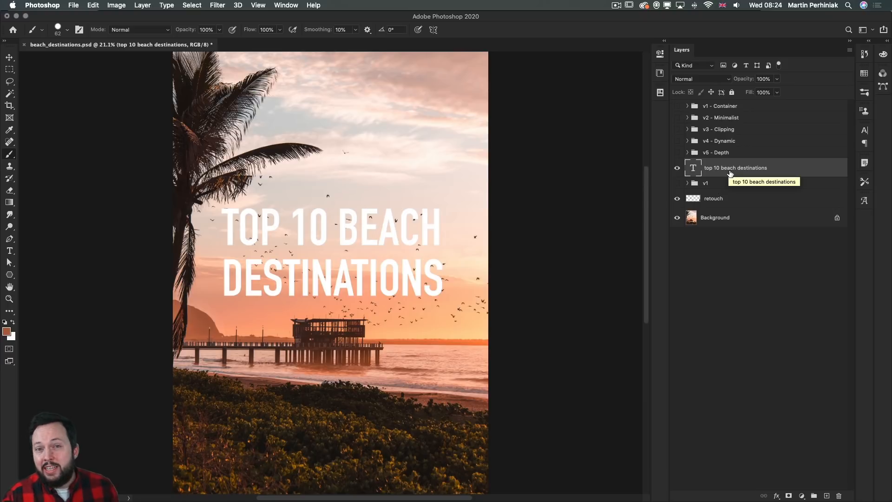
Step: Add a drop shadow to the title text and give it the orange color f38143 sampled from the photo
{"action": "double_click", "coordinate": [796, 172]}
{"action": "left_click", "coordinate": [519, 346]}
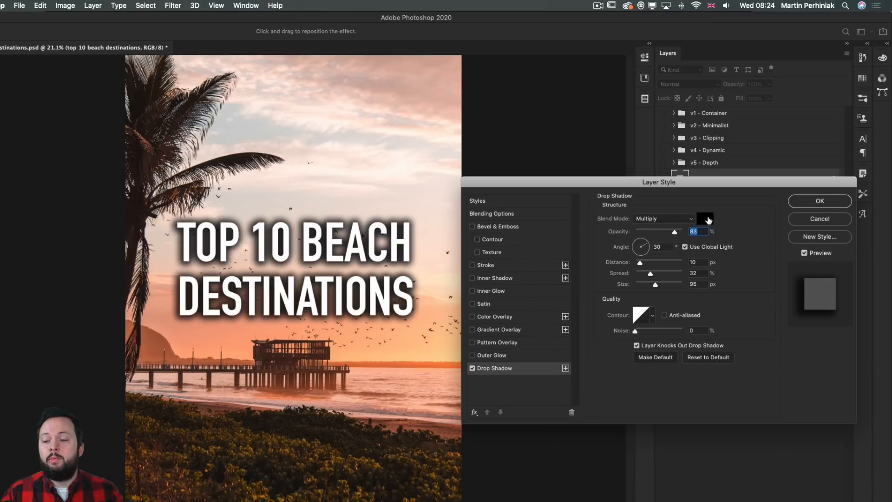
{"action": "left_click", "coordinate": [709, 219]}
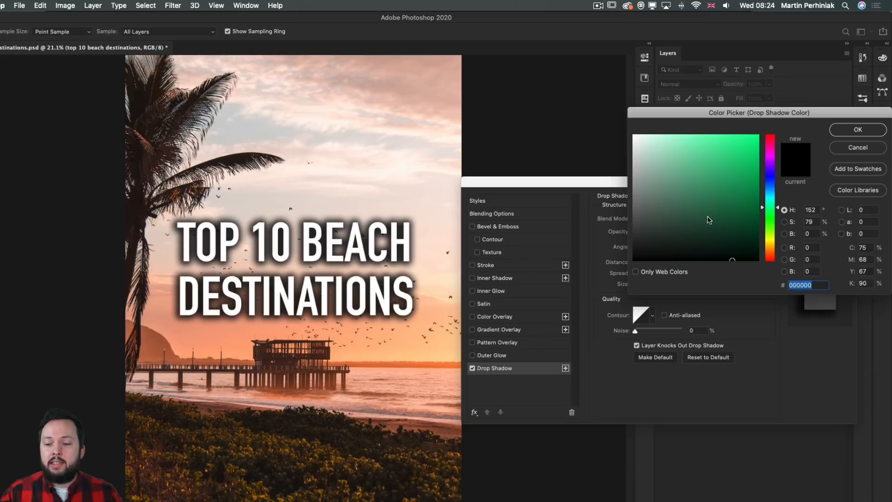
{"action": "left_click", "coordinate": [158, 349]}
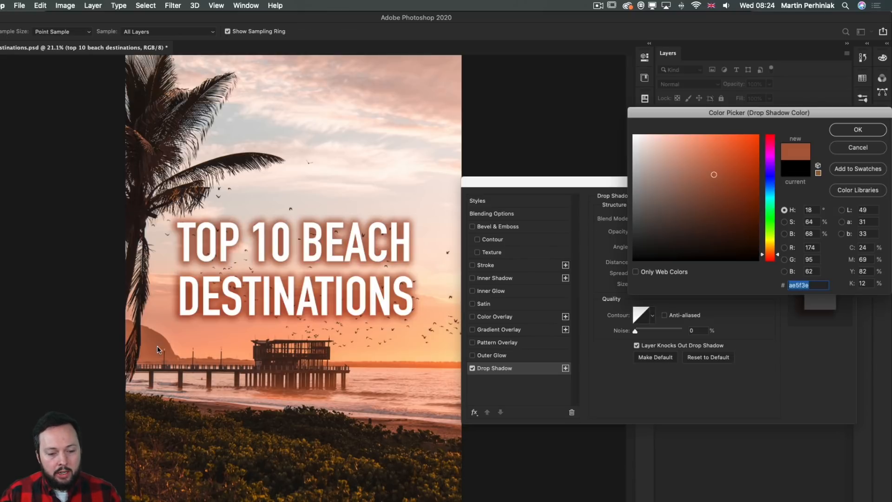
{"action": "left_click", "coordinate": [404, 362]}
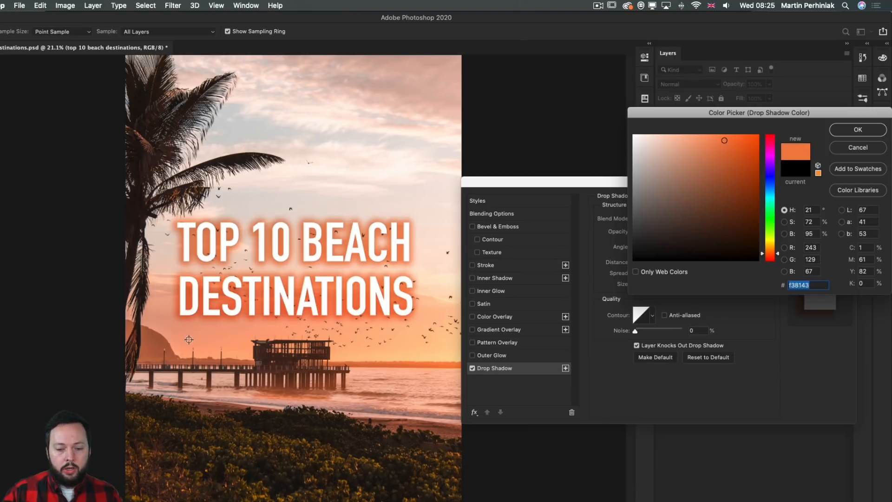
{"action": "left_click", "coordinate": [853, 131]}
Step: Set the shadow to 26% opacity, 35° angle, 26% spread and 49 px size, compare it on and off, and apply it
{"action": "left_click_drag", "start_coordinate": [672, 234], "coordinate": [649, 234]}
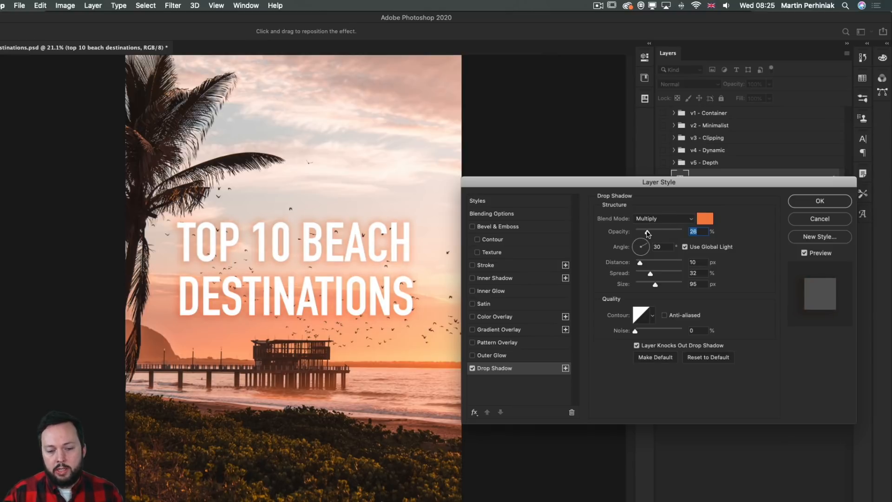
{"action": "left_click_drag", "start_coordinate": [655, 285], "coordinate": [648, 276]}
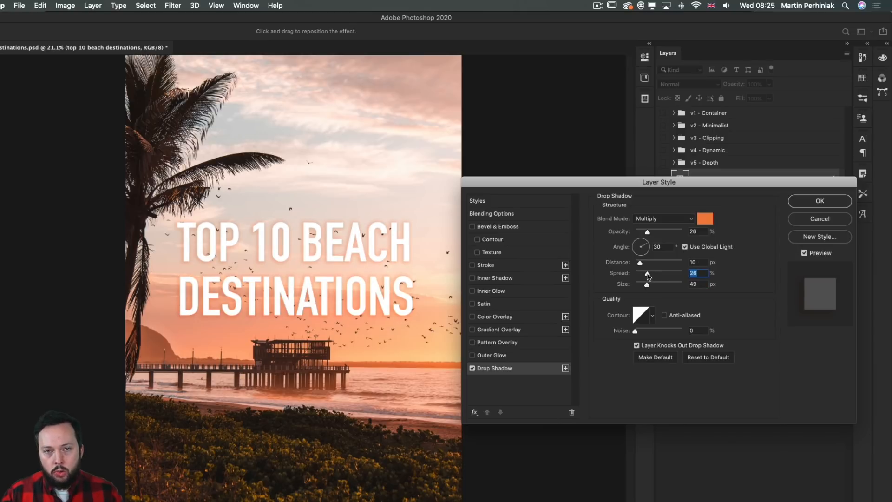
{"action": "left_click", "coordinate": [472, 368]}
{"action": "left_click", "coordinate": [473, 369]}
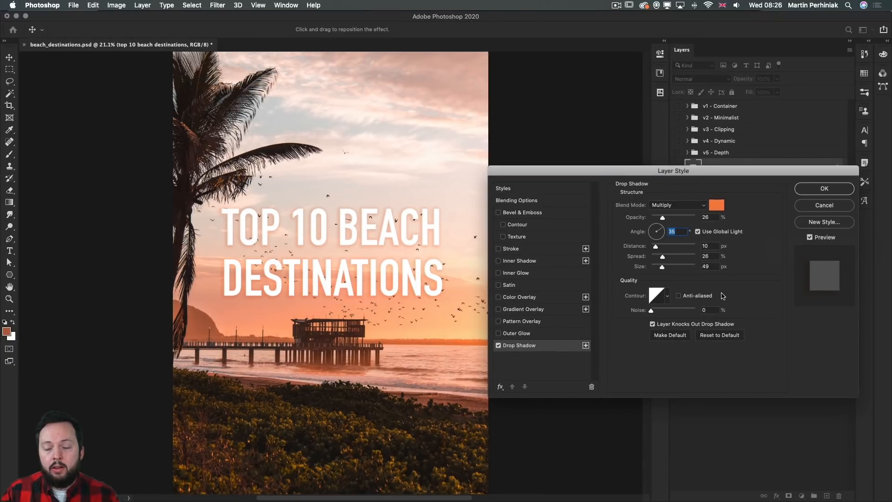
{"action": "left_click", "coordinate": [811, 238]}
{"action": "left_click", "coordinate": [811, 238]}
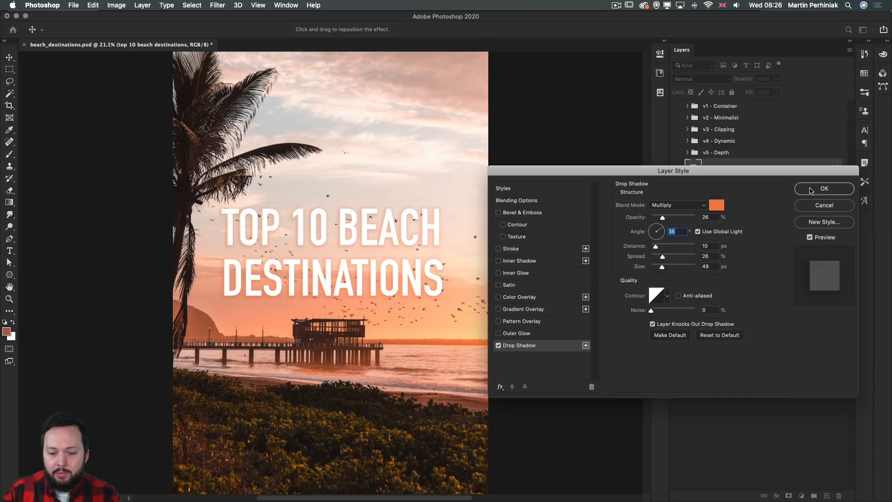
{"action": "left_click", "coordinate": [824, 188]}
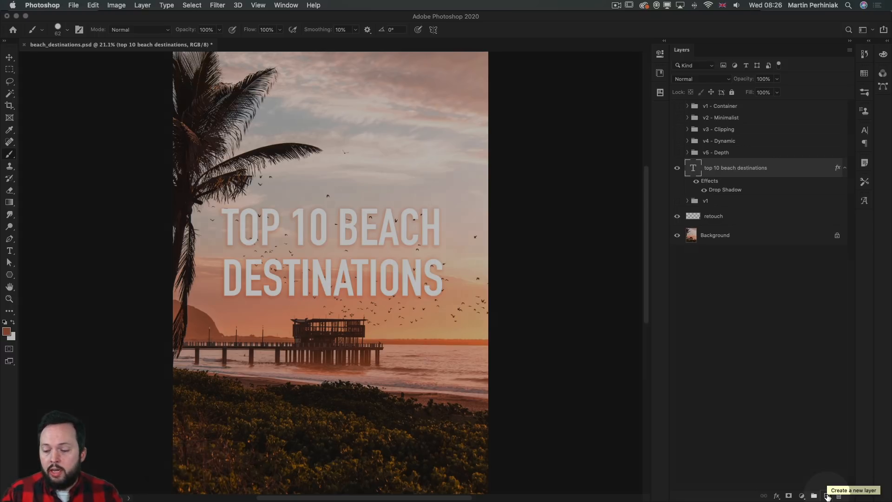
Step: Create a new layer below the title and prepare a 904 px brush at 10% opacity with a peach color sampled beside the text
{"action": "left_click", "coordinate": [827, 496], "text": "super"}
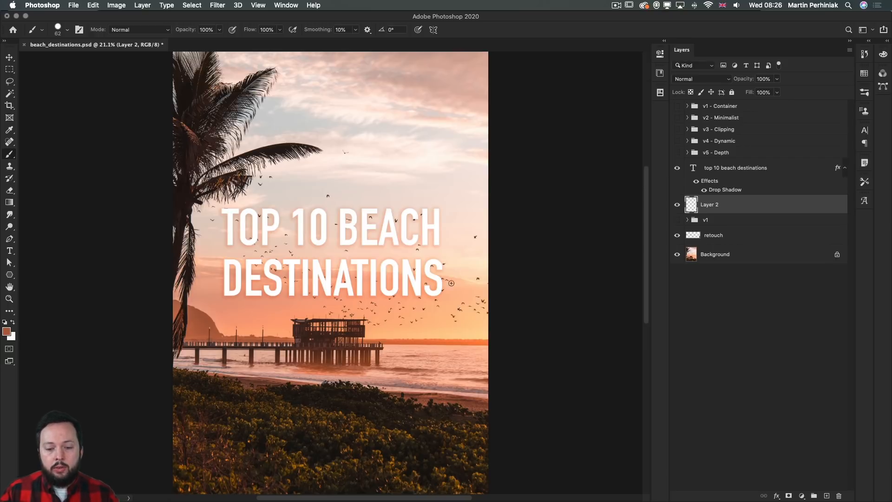
{"action": "left_click", "coordinate": [411, 300], "text": "alt"}
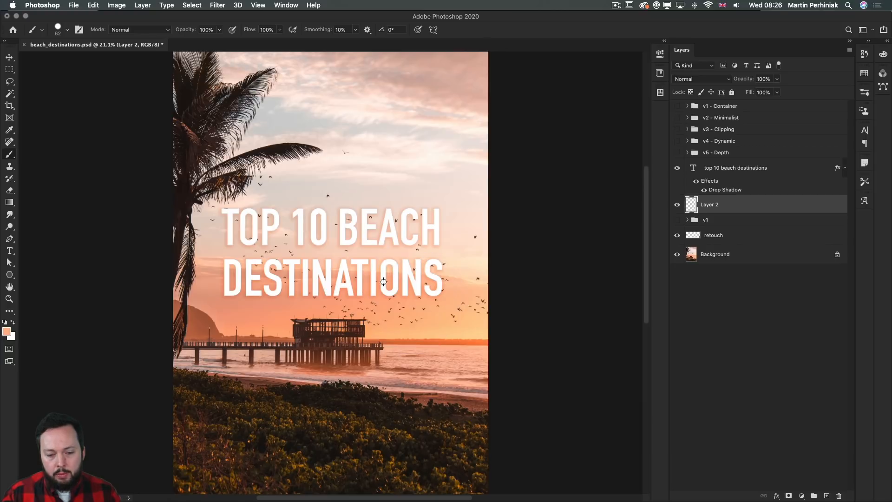
{"action": "left_click_drag", "start_coordinate": [365, 281], "coordinate": [391, 287]}
{"action": "mouse_move", "coordinate": [379, 302]}
{"action": "left_mouse_down"}
{"action": "mouse_move", "coordinate": [369, 151]}
{"action": "mouse_move", "coordinate": [360, 205]}
{"action": "left_mouse_up"}
{"action": "mouse_move", "coordinate": [340, 278]}
{"action": "left_mouse_down"}
{"action": "mouse_move", "coordinate": [358, 277]}
{"action": "mouse_move", "coordinate": [347, 272]}
{"action": "left_mouse_up"}
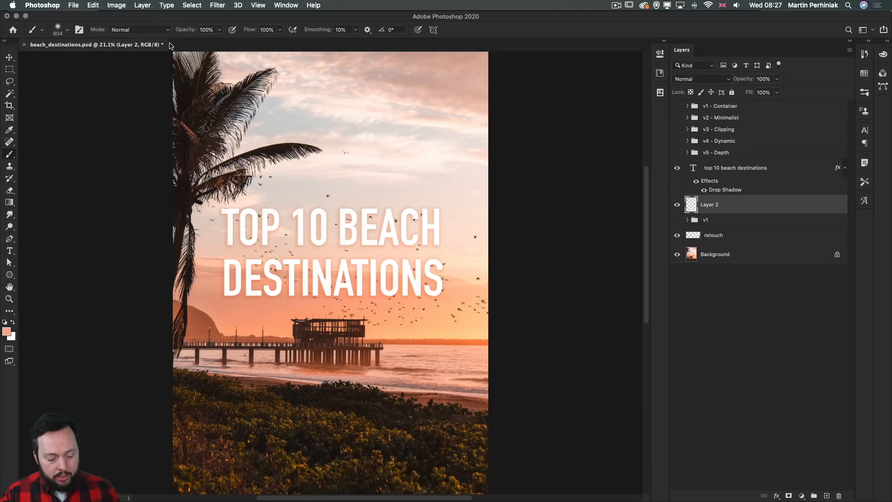
{"action": "key", "text": "1"}
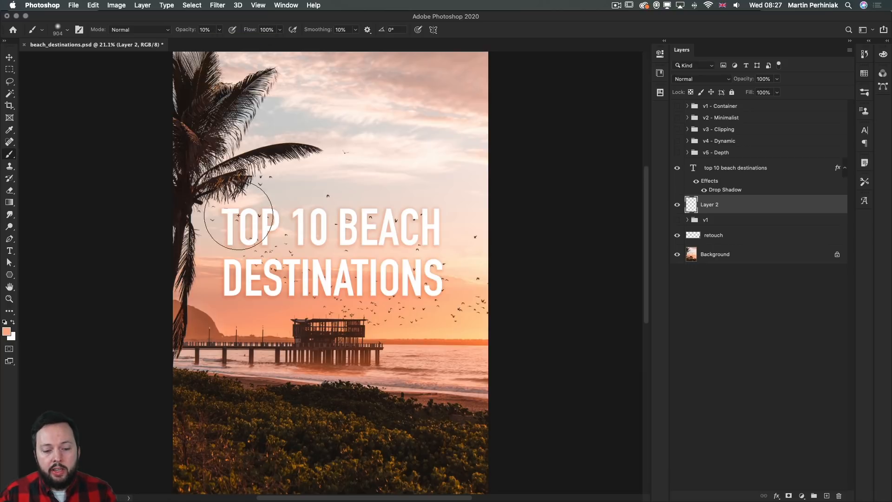
Step: Paint soft peach strokes across the sky behind the title on the new layer
{"action": "mouse_move", "coordinate": [333, 255]}
{"action": "left_mouse_down"}
{"action": "mouse_move", "coordinate": [275, 249]}
{"action": "mouse_move", "coordinate": [437, 247]}
{"action": "mouse_move", "coordinate": [297, 242]}
{"action": "left_mouse_up"}
{"action": "mouse_move", "coordinate": [400, 243]}
{"action": "left_mouse_down"}
{"action": "mouse_move", "coordinate": [360, 246]}
{"action": "mouse_move", "coordinate": [435, 244]}
{"action": "left_mouse_up"}
{"action": "left_click_drag", "start_coordinate": [435, 244], "coordinate": [254, 248]}
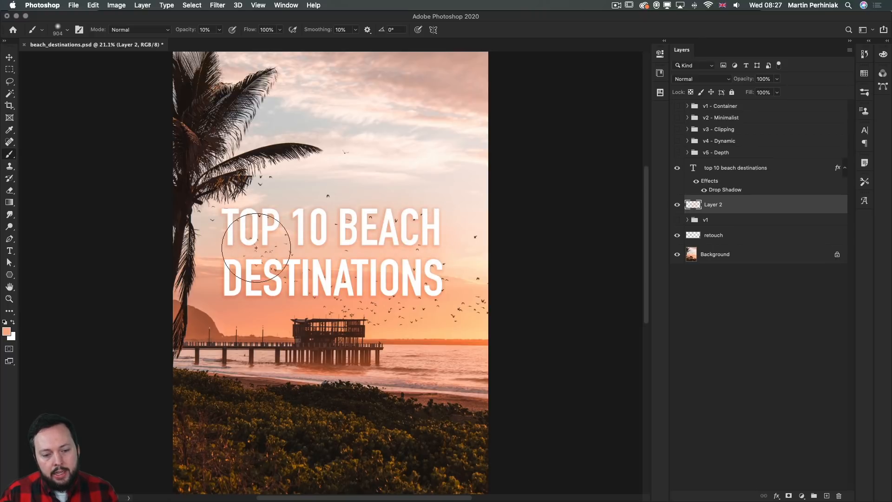
{"action": "mouse_move", "coordinate": [295, 227]}
{"action": "left_mouse_down"}
{"action": "mouse_move", "coordinate": [248, 260]}
{"action": "mouse_move", "coordinate": [310, 250]}
{"action": "left_mouse_up"}
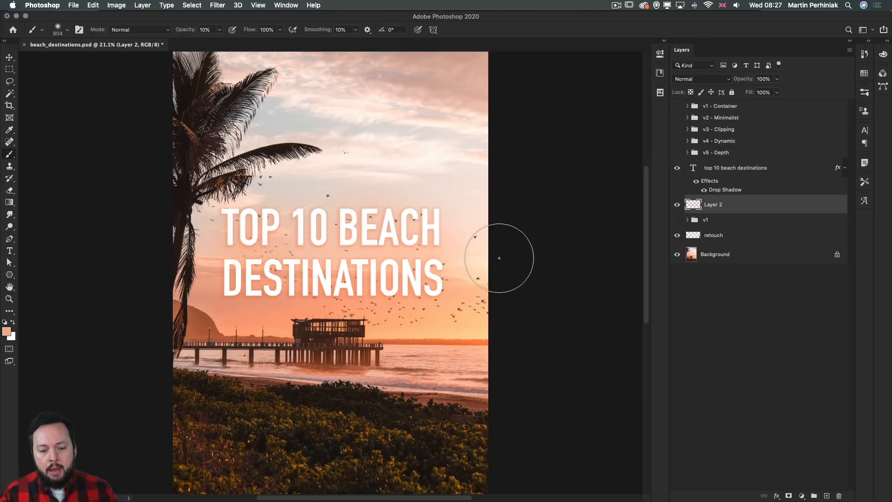
Step: Compare the title's legibility with the painted layer and the text's drop shadow each hidden and shown
{"action": "left_click", "coordinate": [677, 205]}
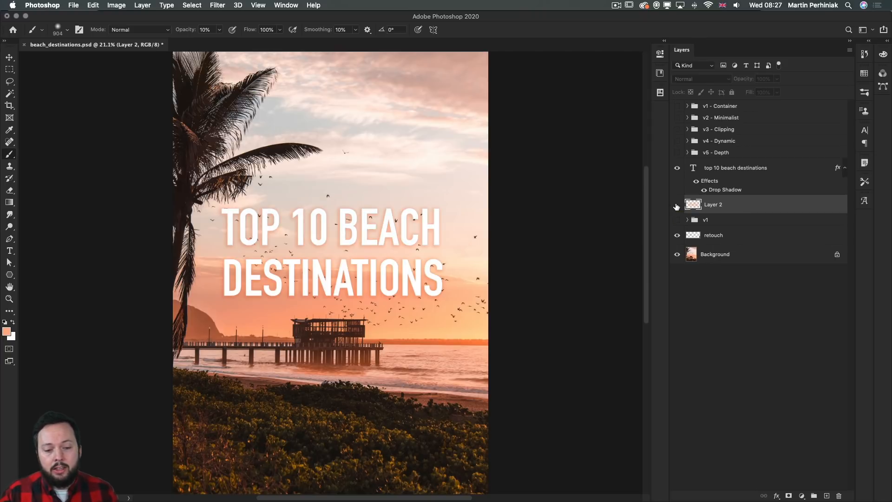
{"action": "left_click", "coordinate": [677, 206]}
{"action": "left_click", "coordinate": [677, 205]}
{"action": "left_click", "coordinate": [677, 206]}
{"action": "left_click", "coordinate": [677, 206]}
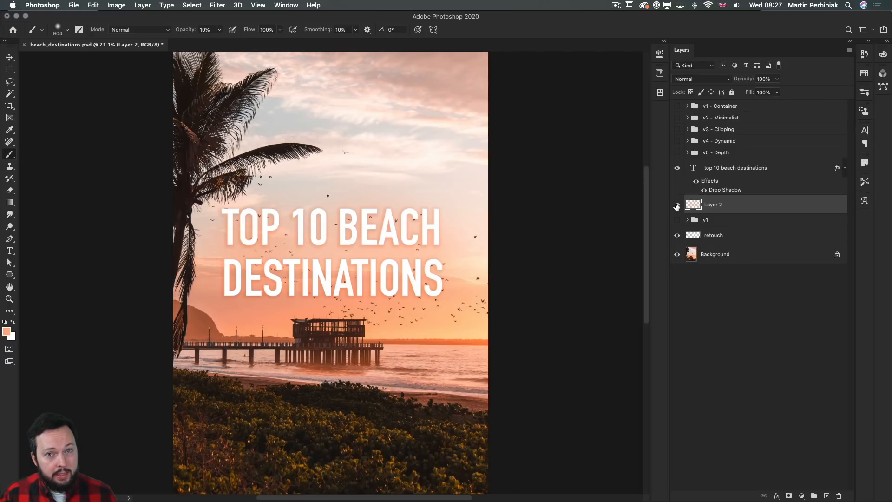
{"action": "left_click", "coordinate": [677, 206]}
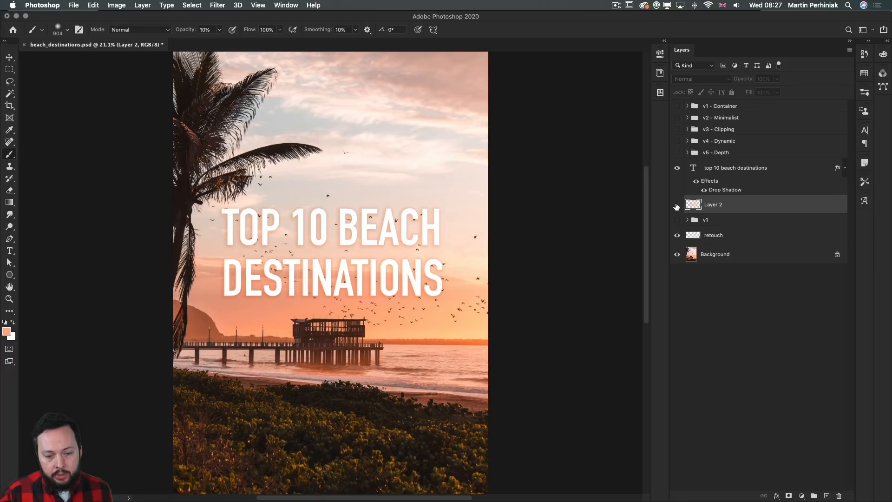
{"action": "left_click", "coordinate": [677, 206]}
{"action": "left_click", "coordinate": [695, 182]}
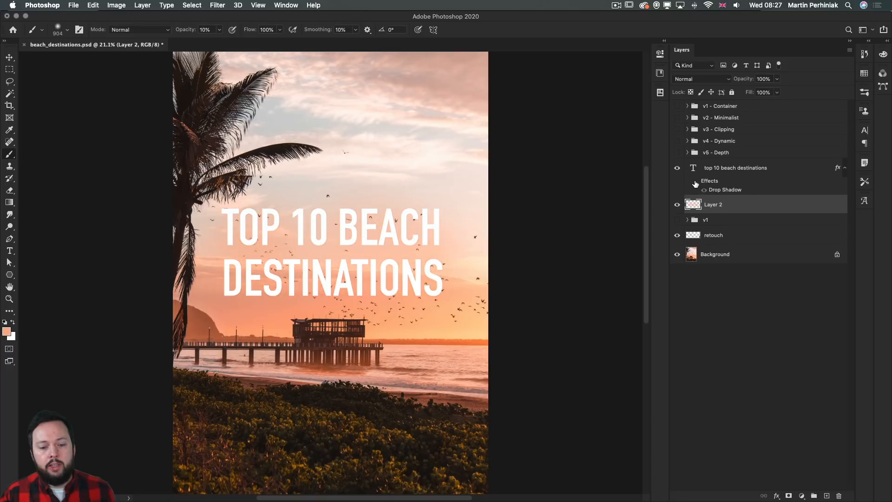
{"action": "left_click", "coordinate": [696, 182]}
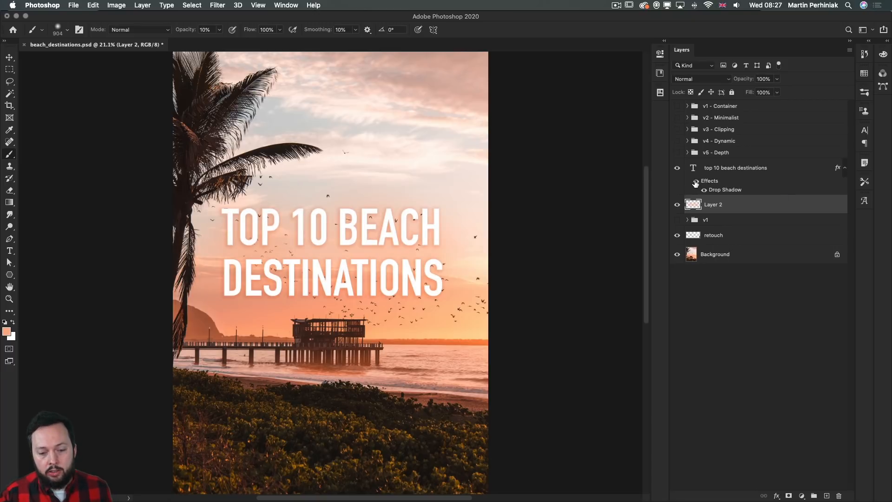
Step: Select the word BEACH in the title and try bright yellow ffde00 as its text color
{"action": "key", "text": "t"}
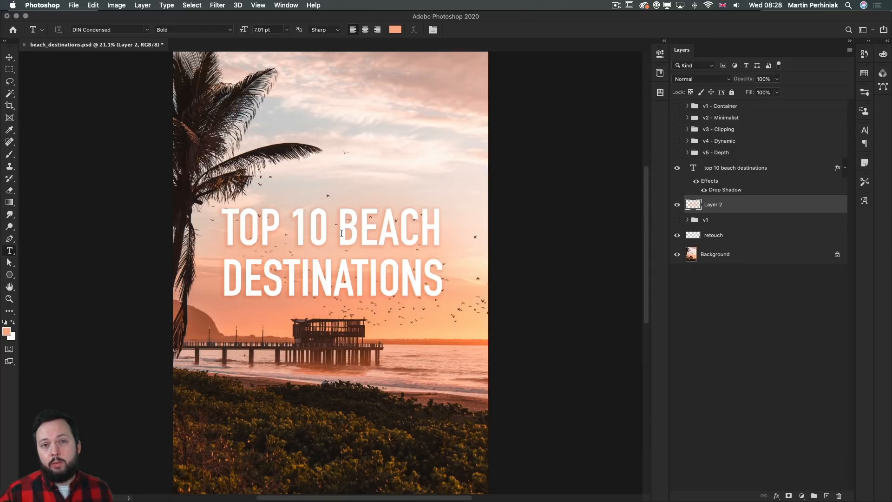
{"action": "left_click_drag", "start_coordinate": [338, 227], "coordinate": [443, 226]}
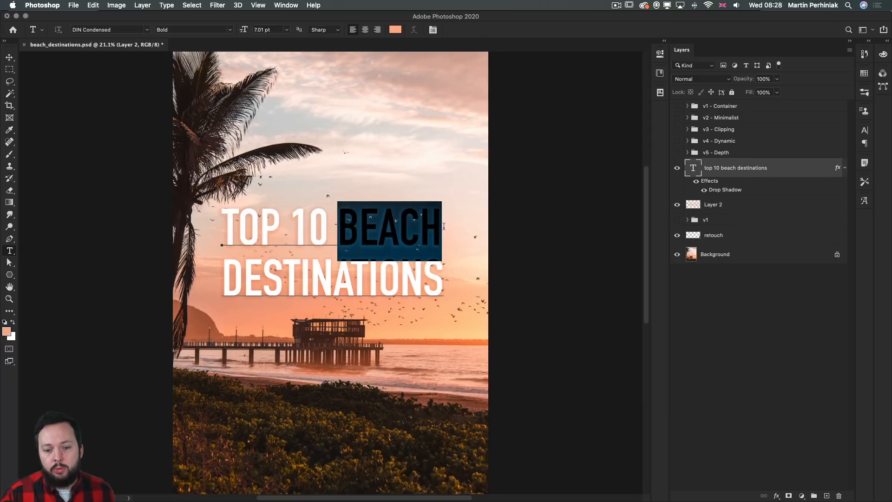
{"action": "left_click", "coordinate": [396, 32]}
{"action": "left_click_drag", "start_coordinate": [728, 112], "coordinate": [583, 114]}
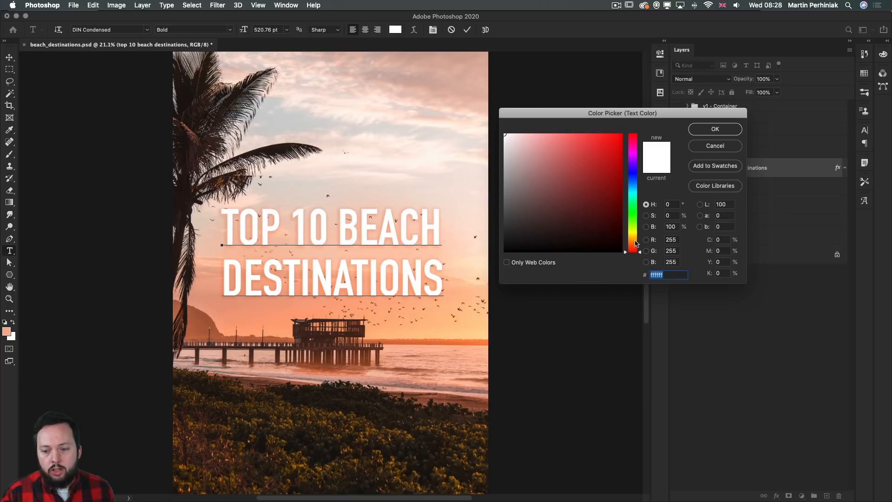
{"action": "left_click", "coordinate": [633, 236]}
{"action": "left_click", "coordinate": [594, 157]}
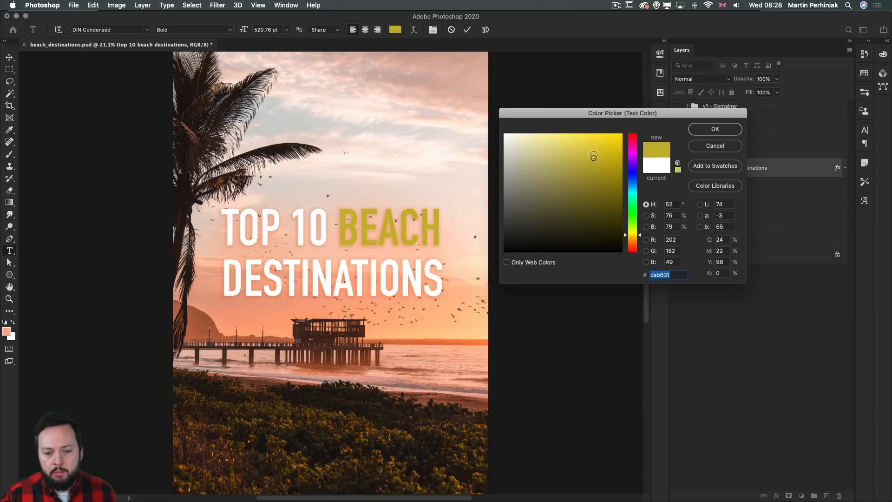
{"action": "left_click_drag", "start_coordinate": [592, 151], "coordinate": [625, 118]}
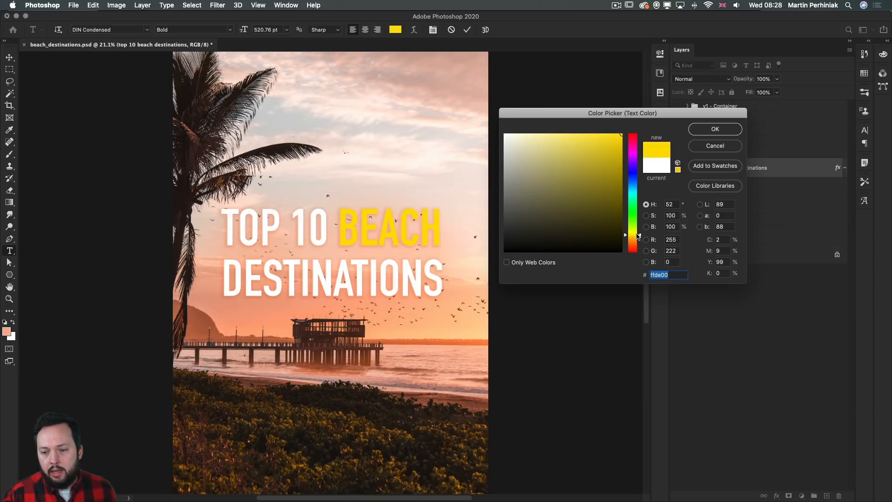
Step: Soften the color of BEACH to pale yellow fff7a0 and commit the text edit
{"action": "left_click_drag", "start_coordinate": [638, 236], "coordinate": [639, 233]}
{"action": "mouse_move", "coordinate": [593, 156]}
{"action": "left_mouse_down"}
{"action": "mouse_move", "coordinate": [585, 136]}
{"action": "mouse_move", "coordinate": [549, 135]}
{"action": "left_mouse_up"}
{"action": "left_click_drag", "start_coordinate": [639, 233], "coordinate": [639, 234]}
{"action": "left_click", "coordinate": [549, 134]}
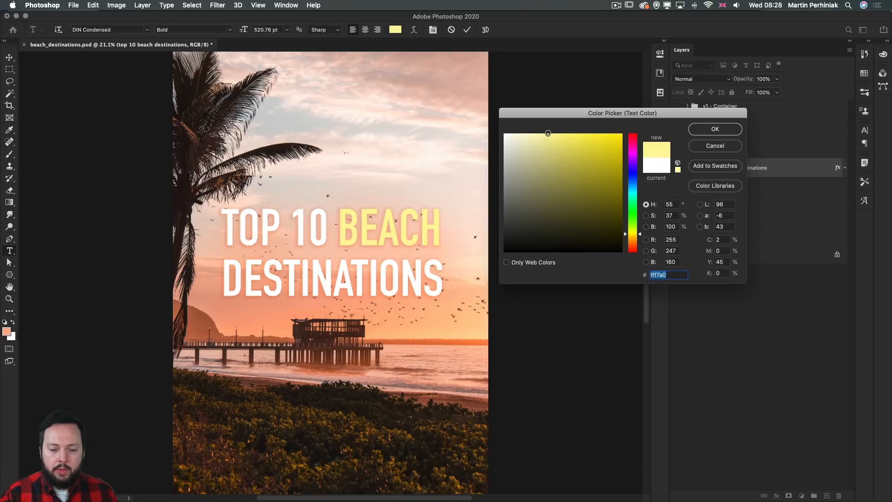
{"action": "left_click", "coordinate": [716, 129]}
{"action": "key", "text": "super+Return"}
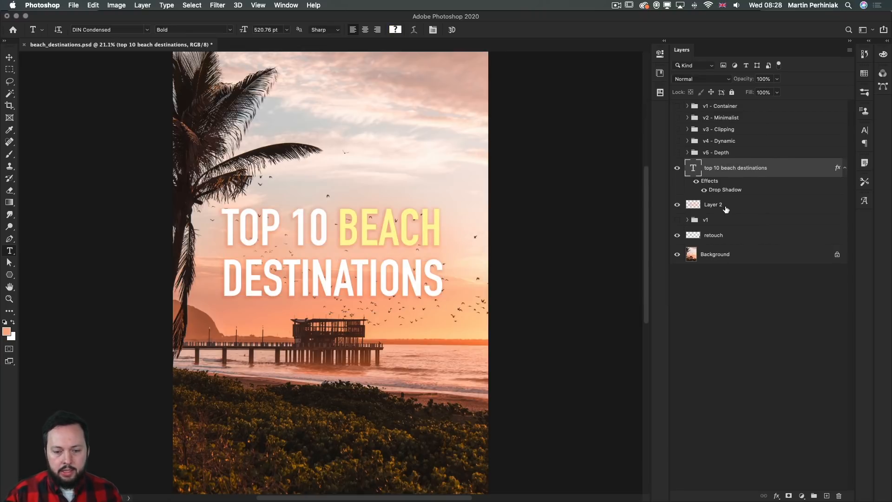
{"action": "key", "text": "super+shift+z"}
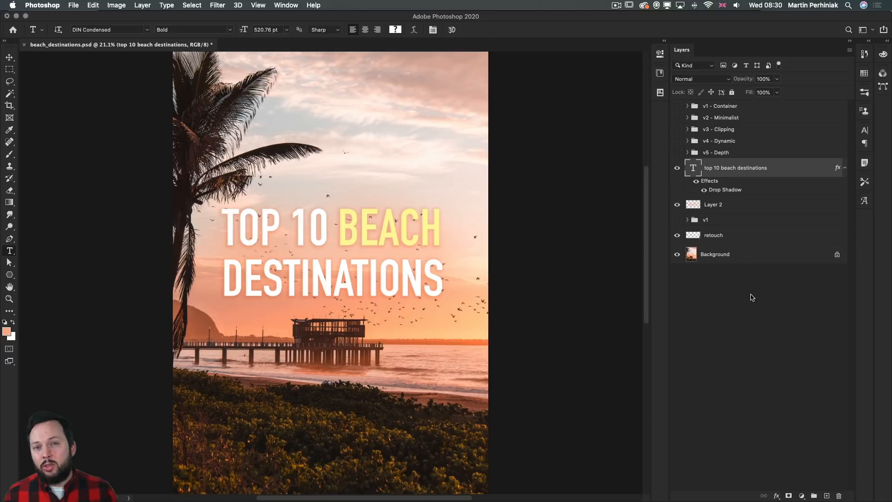
Step: Adjust the kerning in BEACH, widening the gap between E and A by two increments and tightening B and E by one
{"action": "left_click", "coordinate": [379, 233]}
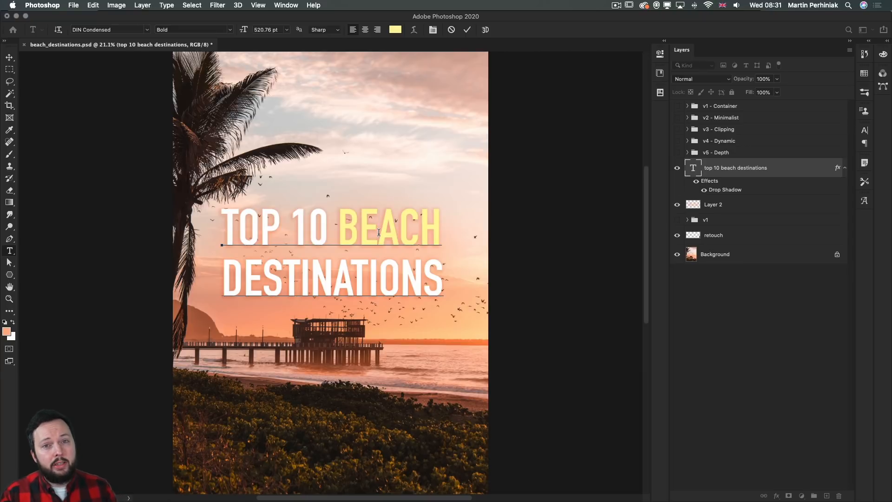
{"action": "key", "text": "super"}
{"action": "key", "text": "super+equal"}
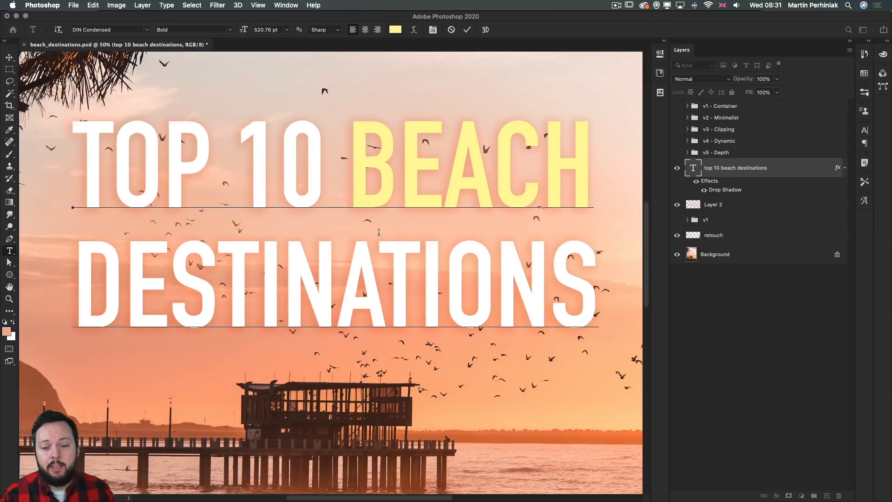
{"action": "key", "text": "super+Return"}
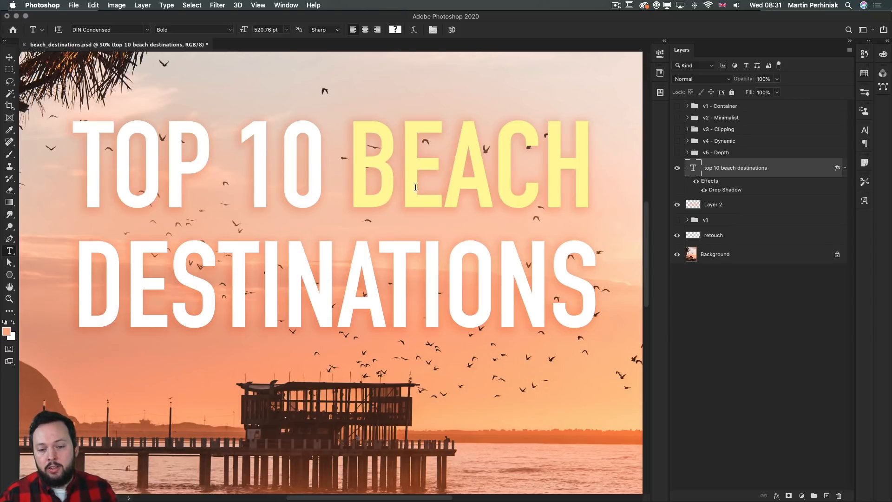
{"action": "left_click", "coordinate": [459, 200]}
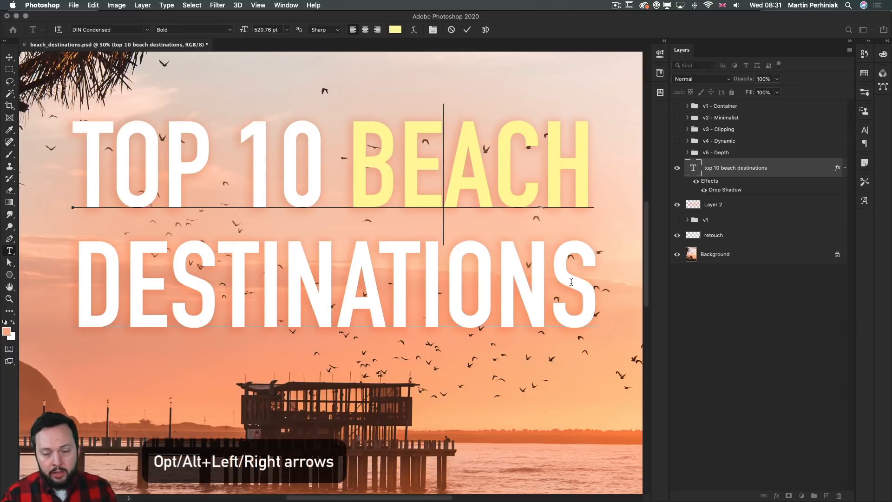
{"action": "key", "text": "alt+Right"}
{"action": "key", "text": "alt+Right"}
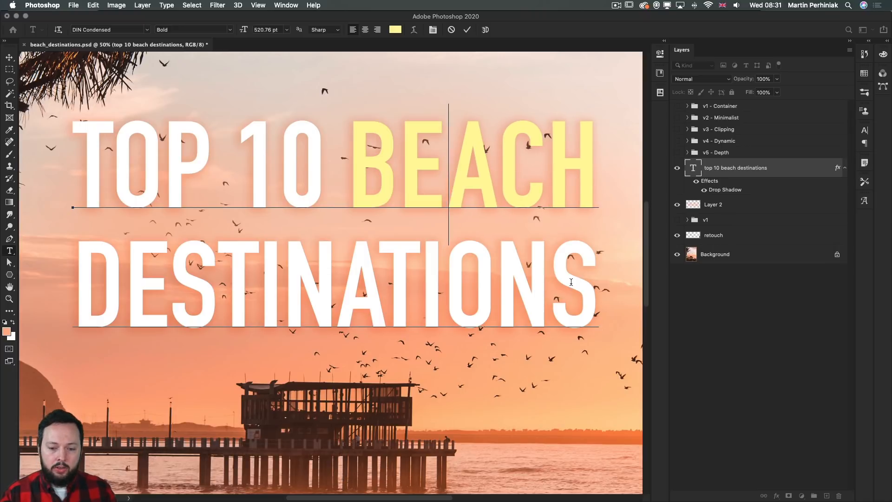
{"action": "key", "text": "Left"}
{"action": "key", "text": "alt+Left"}
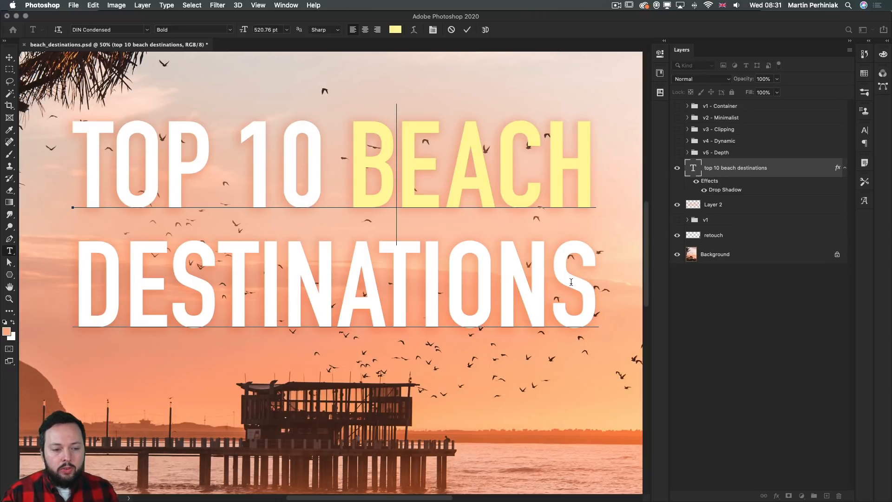
Step: Tighten the kerning between O and P in TOP and between 1 and 0 in the title's first line
{"action": "key", "text": "Left"}
{"action": "key", "text": "Left"}
{"action": "key", "text": "Left"}
{"action": "key", "text": "Left"}
{"action": "key", "text": "Left"}
{"action": "key", "text": "Left"}
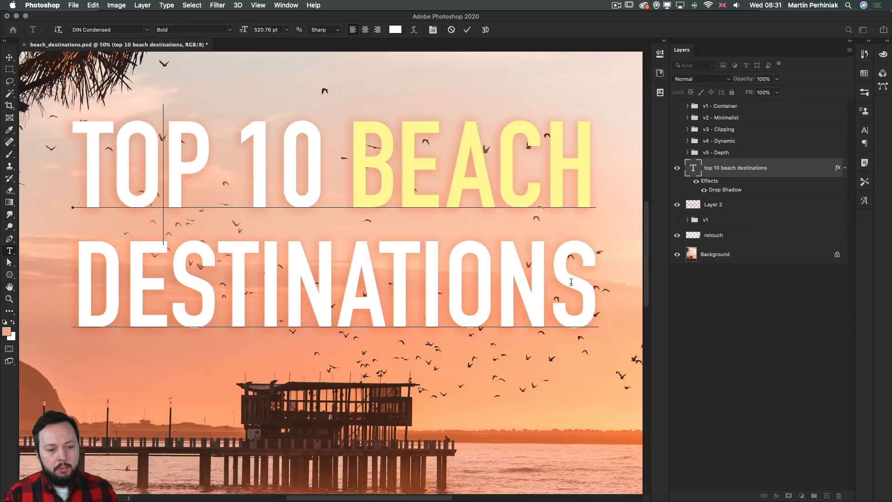
{"action": "key", "text": "alt+Left"}
{"action": "key", "text": "Right"}
{"action": "key", "text": "Right"}
{"action": "key", "text": "Right"}
{"action": "key", "text": "alt+Left"}
{"action": "key", "text": "alt+Left"}
{"action": "key", "text": "alt+Left"}
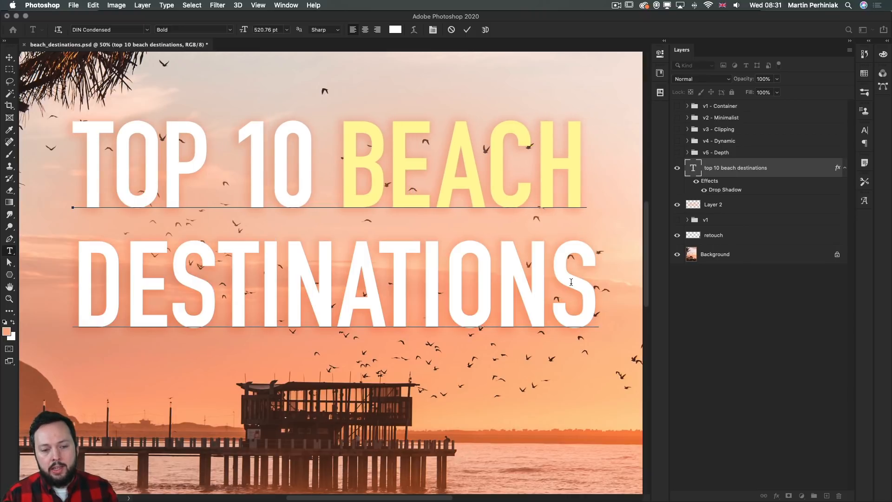
Step: Widen the gap before BEACH by one kerning increment and commit the text edit
{"action": "key", "text": "Right"}
{"action": "key", "text": "Right"}
{"action": "key", "text": "alt+Right"}
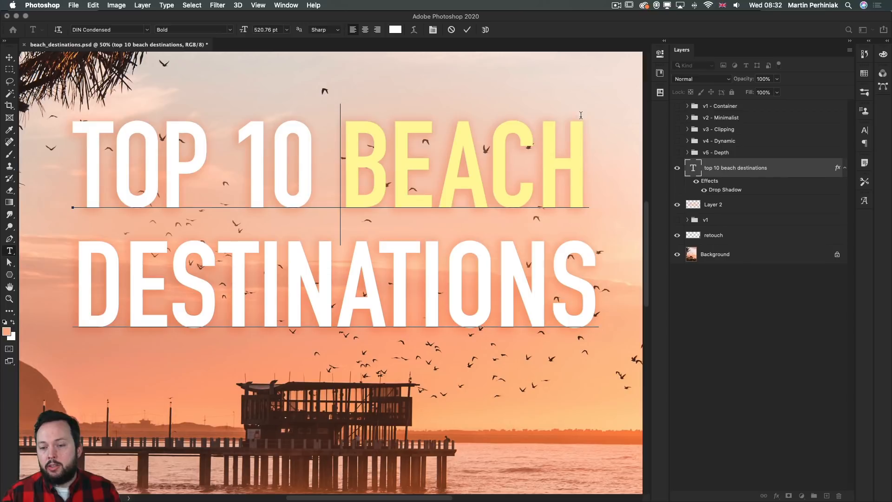
{"action": "key", "text": "Escape"}
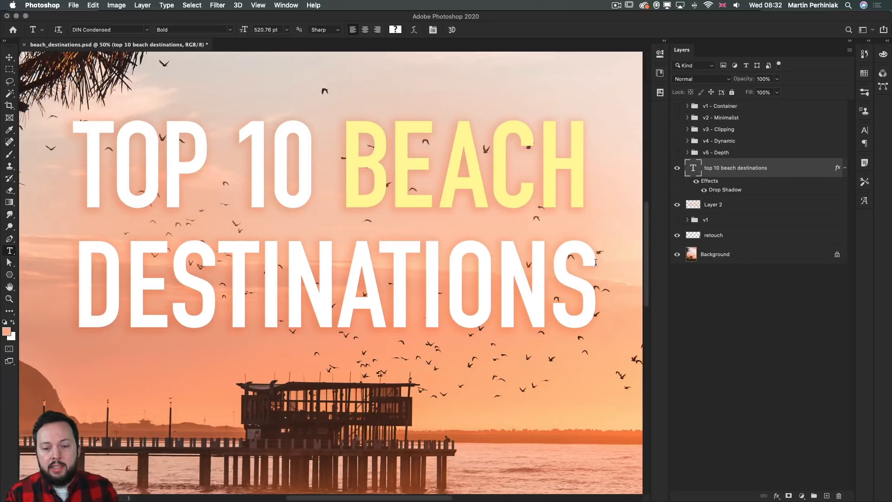
Step: Compare the title before and after the kerning changes, then check it with the whole image in view
{"action": "key", "text": "super+z"}
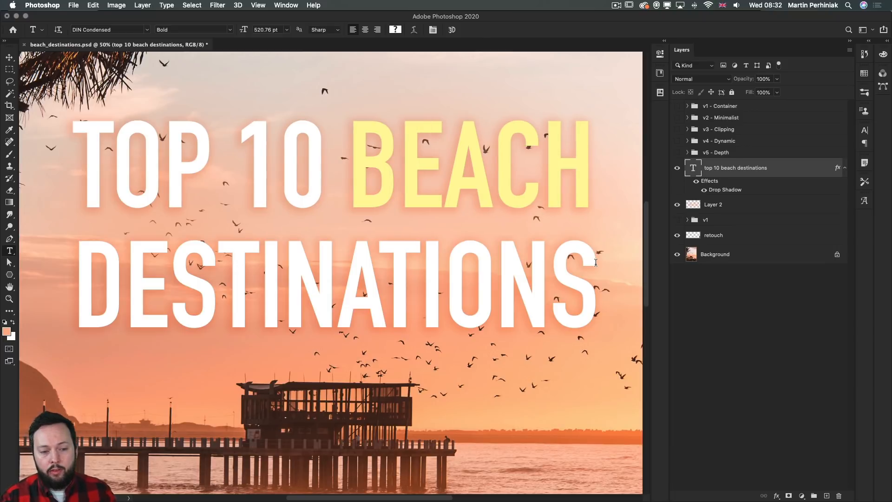
{"action": "key", "text": "super+shift+z"}
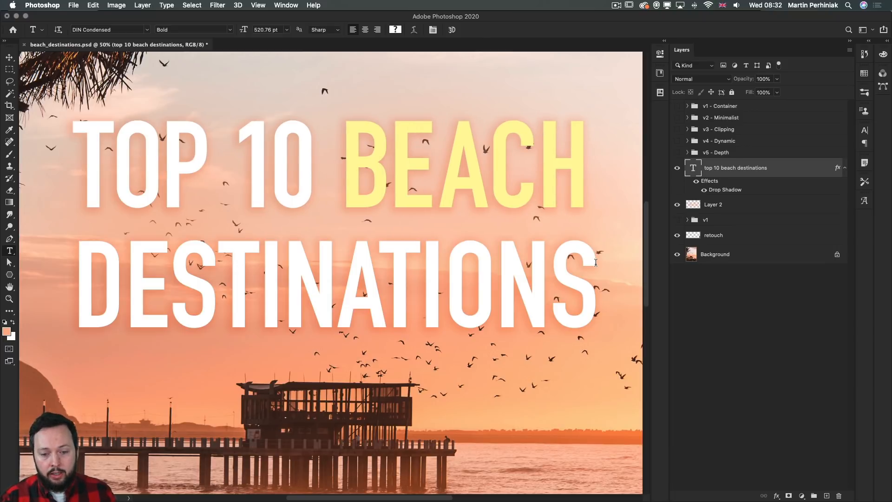
{"action": "key", "text": "super+0"}
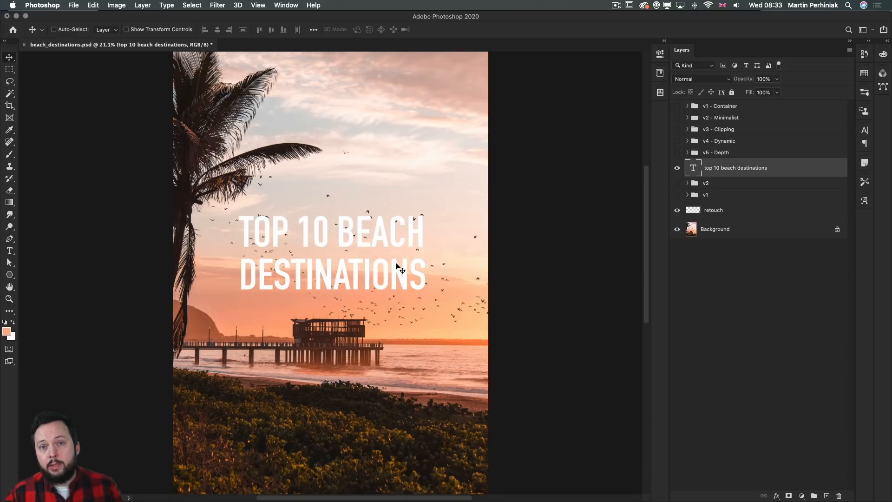
Step: Change the font of the plain white title to Heavitas and break the first line before BEACH
{"action": "double_click", "coordinate": [334, 234]}
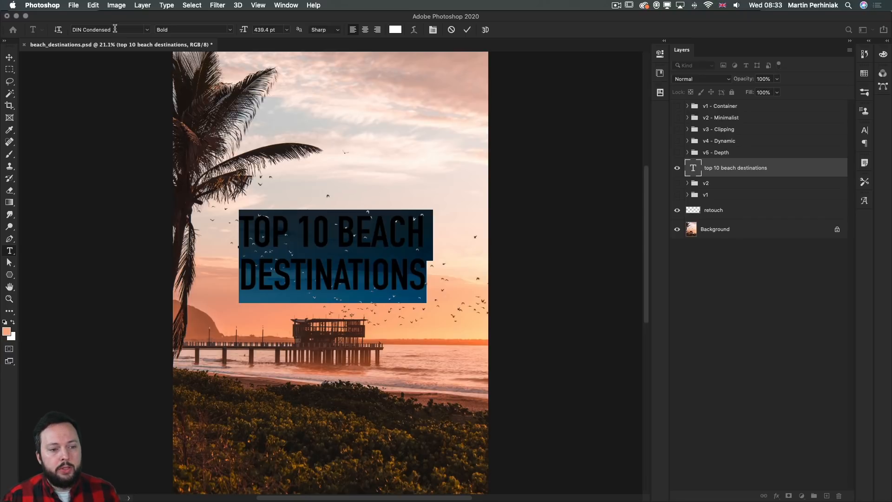
{"action": "left_click", "coordinate": [147, 30]}
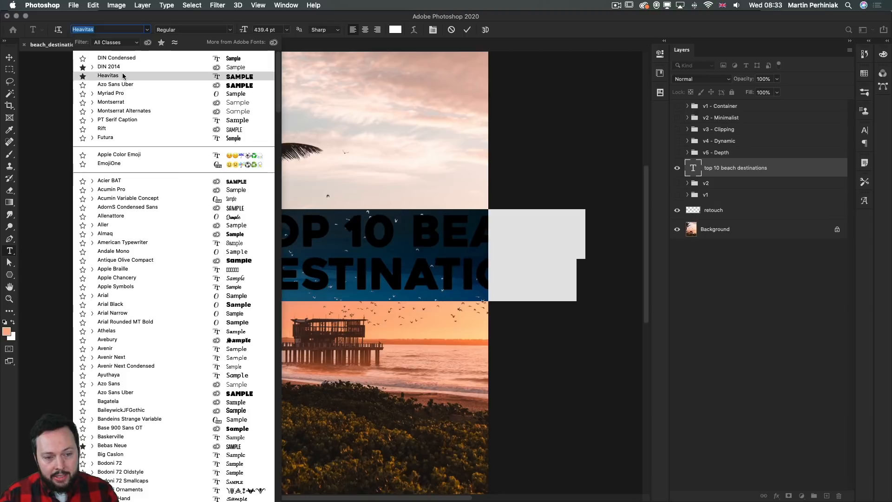
{"action": "left_click", "coordinate": [124, 76]}
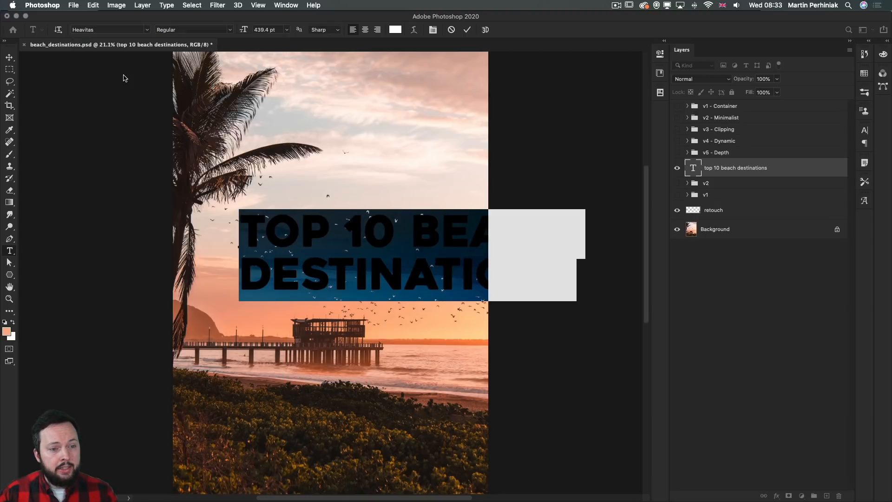
{"action": "left_click", "coordinate": [435, 278]}
{"action": "left_click", "coordinate": [419, 229]}
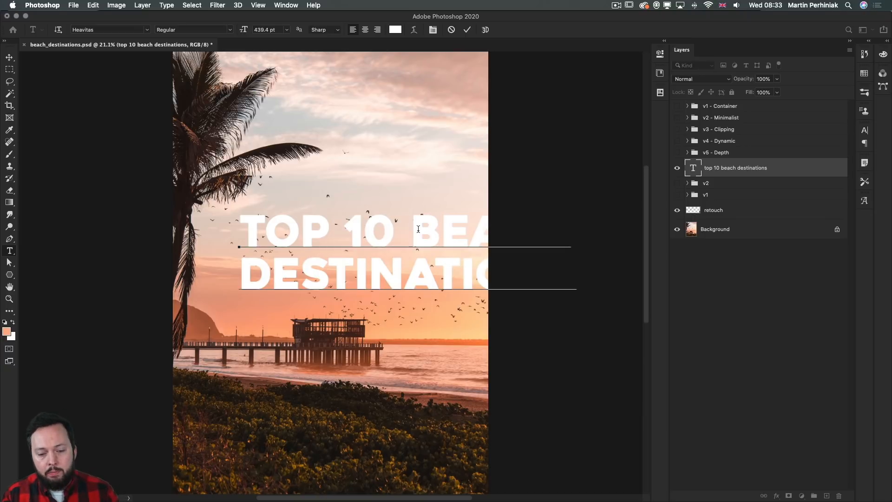
{"action": "key", "text": "Return"}
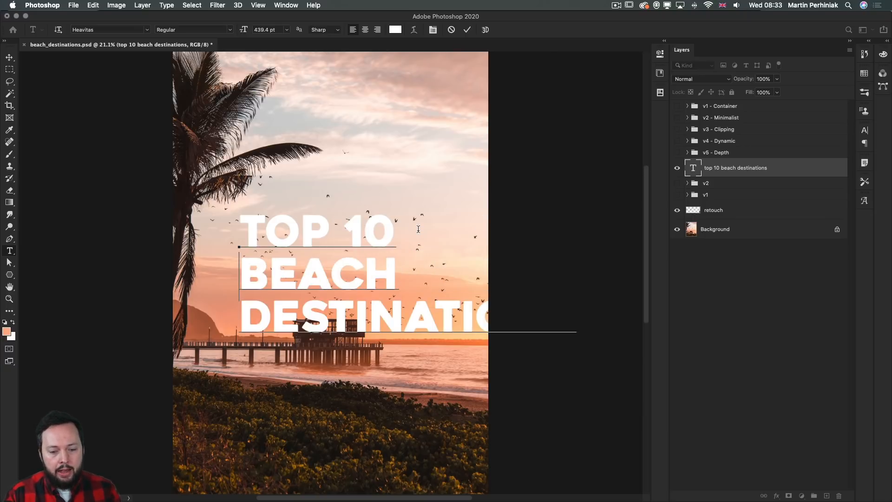
Step: Reduce the font size of the DESTINATIONS line to about 207 pt to match the width of BEACH
{"action": "triple_click", "coordinate": [386, 319]}
{"action": "key", "text": "alt+shift+super+comma"}
{"action": "key", "text": "alt+shift+super+comma"}
{"action": "key", "text": "alt+shift+super+comma"}
{"action": "key", "text": "alt+shift+super+comma"}
{"action": "key", "text": "alt+shift+super+comma"}
{"action": "key", "text": "alt+shift+super+comma"}
{"action": "key", "text": "alt+shift+super+comma"}
{"action": "key", "text": "alt+shift+super+comma"}
{"action": "key", "text": "alt+shift+super+comma"}
{"action": "key", "text": "alt+shift+super+comma"}
{"action": "key", "text": "alt+shift+super+comma"}
{"action": "key", "text": "alt+shift+super+comma"}
{"action": "key", "text": "alt+shift+super+comma"}
{"action": "key", "text": "alt+shift+super+comma"}
{"action": "key", "text": "alt+shift+super+comma"}
{"action": "key", "text": "alt+shift+super+comma"}
{"action": "key", "text": "alt+shift+super+comma"}
{"action": "key", "text": "alt+shift+super+comma"}
{"action": "key", "text": "alt+shift+super+comma"}
{"action": "key", "text": "alt+shift+super+comma"}
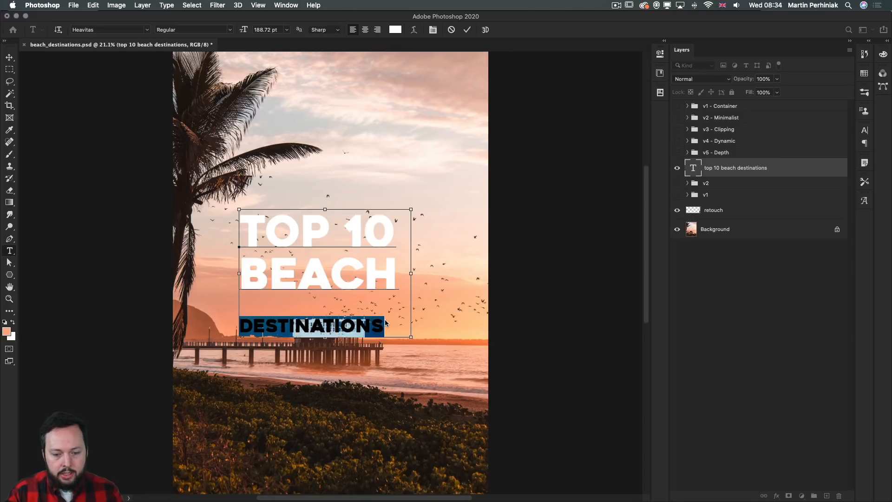
{"action": "key", "text": "alt+shift+super+period"}
{"action": "key", "text": "alt+shift+super+period"}
{"action": "key", "text": "alt+shift+super+period"}
{"action": "key", "text": "alt+shift+super+period"}
{"action": "key", "text": "alt+shift+super+period"}
{"action": "key", "text": "alt+shift+super+period"}
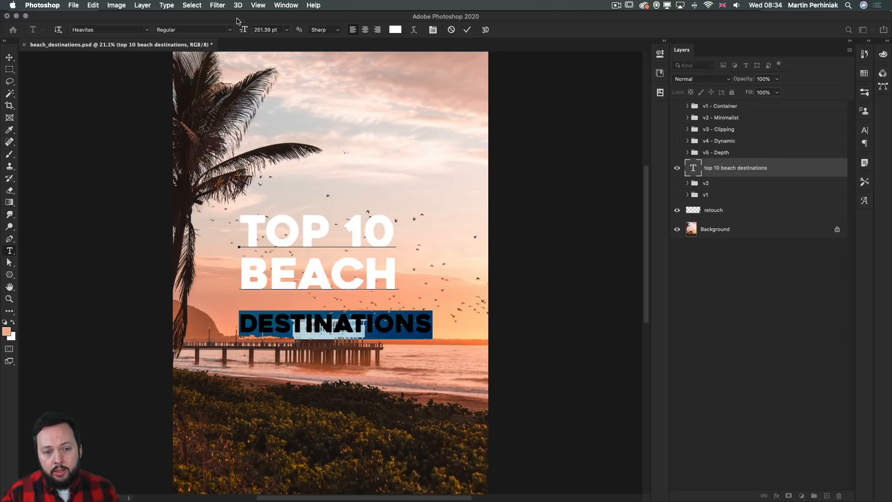
{"action": "left_click_drag", "start_coordinate": [244, 32], "coordinate": [203, 35]}
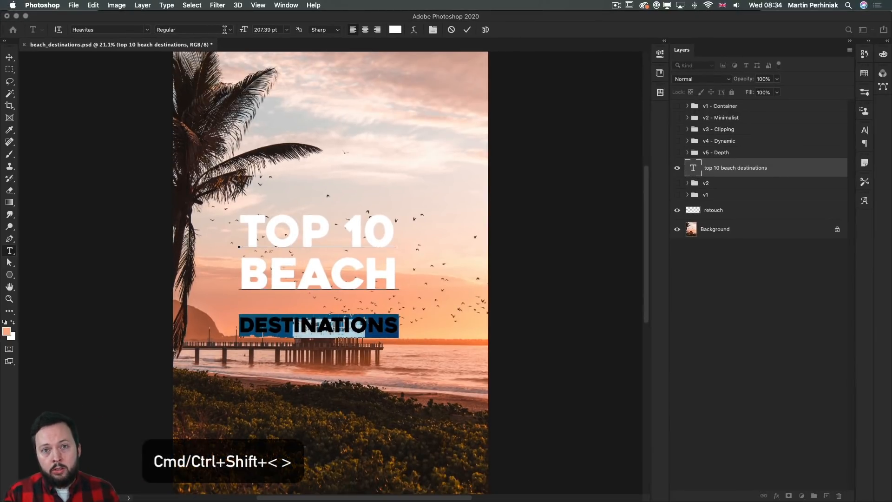
Step: Set the font size of the DESTINATIONS line to exactly 210 pt
{"action": "key", "text": "super+shift+period"}
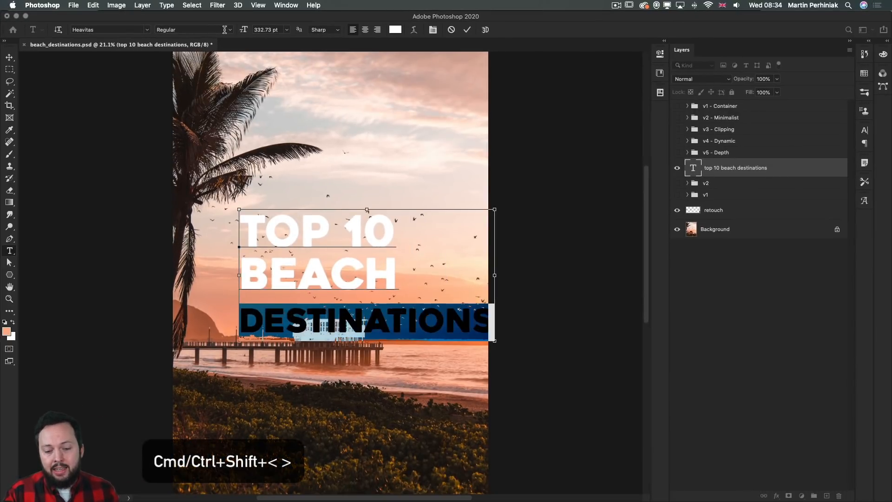
{"action": "key", "text": "super+shift+comma"}
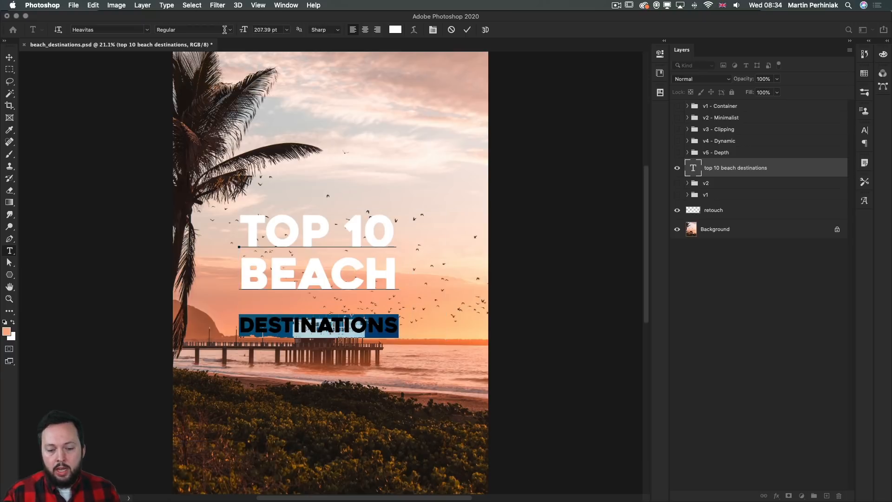
{"action": "left_click_drag", "start_coordinate": [248, 30], "coordinate": [246, 29]}
{"action": "left_click", "coordinate": [272, 31], "text": "super"}
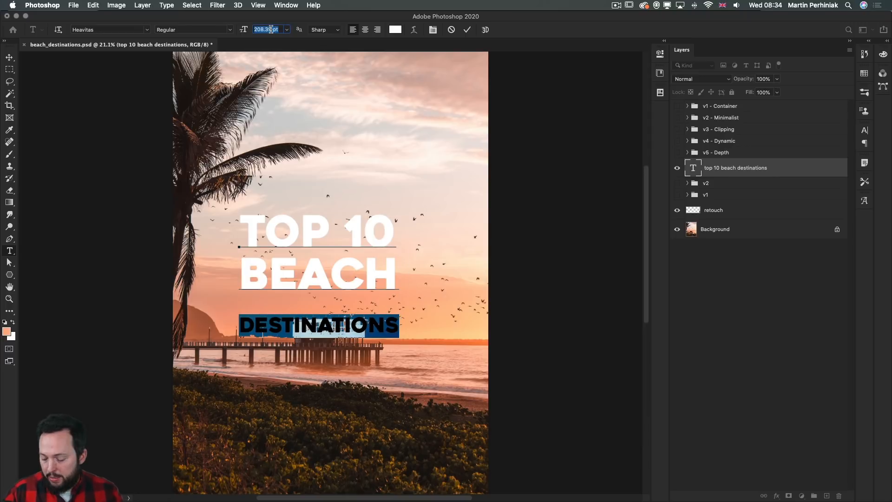
{"action": "type", "text": "210"}
{"action": "key", "text": "Return"}
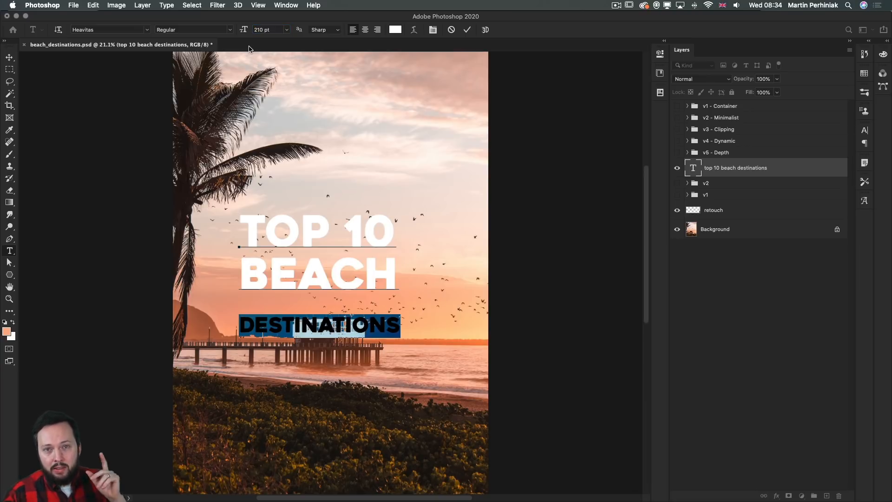
Step: Tighten the leading of DESTINATIONS so it sits just beneath BEACH, and commit the text edit
{"action": "left_click", "coordinate": [370, 324]}
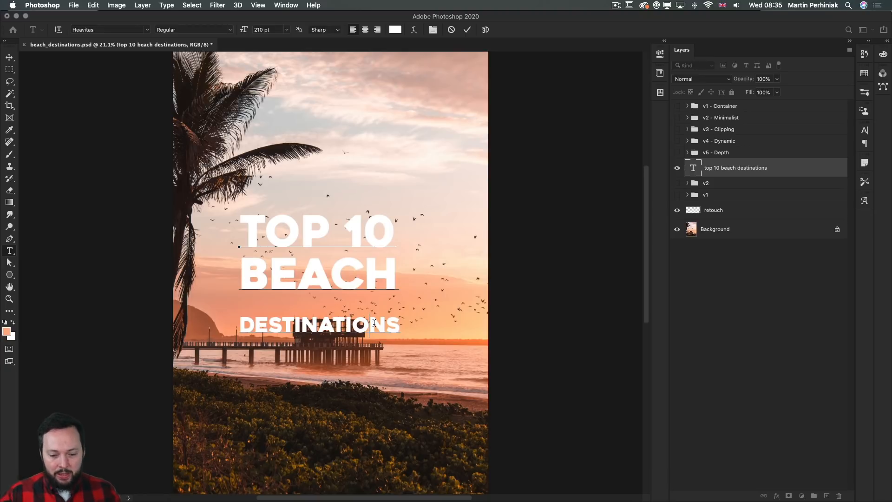
{"action": "double_click", "coordinate": [361, 324]}
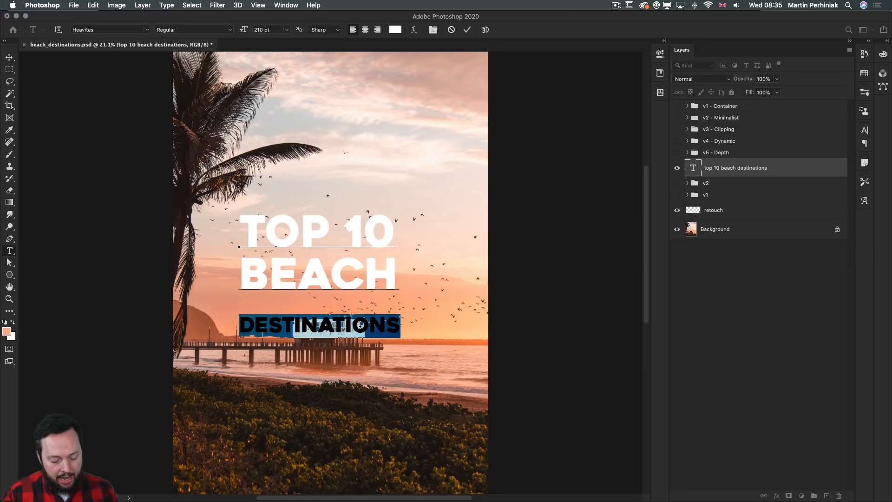
{"action": "key", "text": "alt+Up"}
{"action": "key", "text": "alt+Up"}
{"action": "key", "text": "alt+Up"}
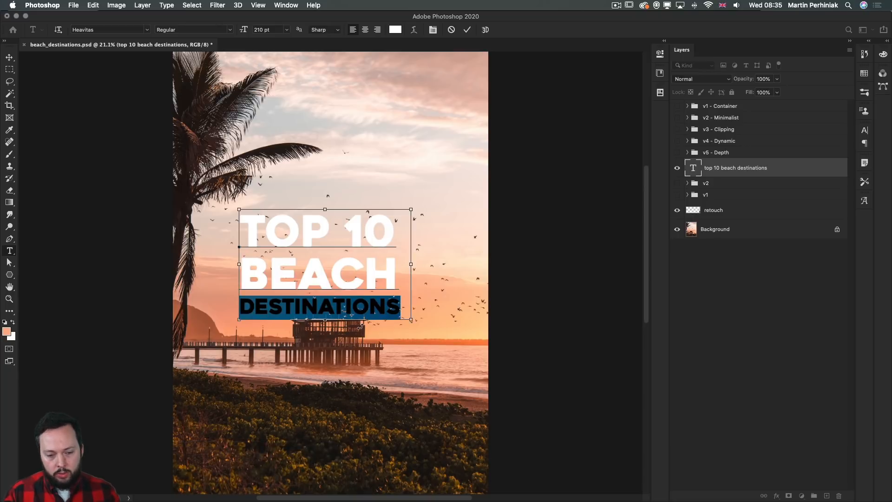
{"action": "key", "text": "super+Return"}
Step: Scale the whole title up with Free Transform to span the photo's width, and move it down over the pier
{"action": "key", "text": "v"}
{"action": "key", "text": "super+t"}
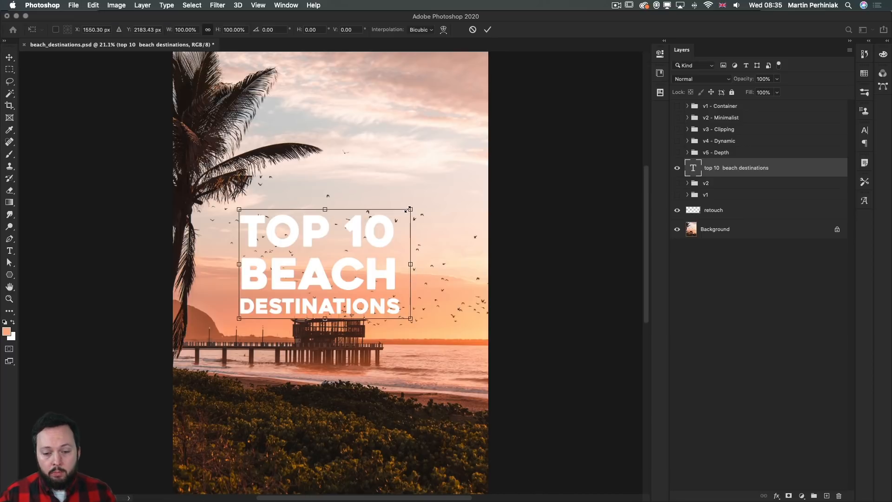
{"action": "left_click_drag", "start_coordinate": [410, 209], "coordinate": [487, 172]}
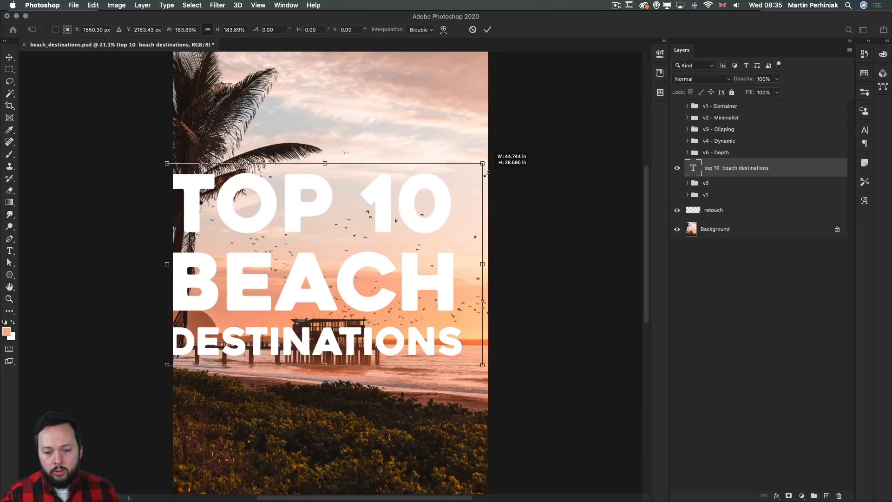
{"action": "left_click_drag", "start_coordinate": [407, 216], "coordinate": [413, 224]}
{"action": "left_click_drag", "start_coordinate": [489, 172], "coordinate": [507, 162]}
{"action": "left_click_drag", "start_coordinate": [407, 232], "coordinate": [411, 279]}
{"action": "key", "text": "Return"}
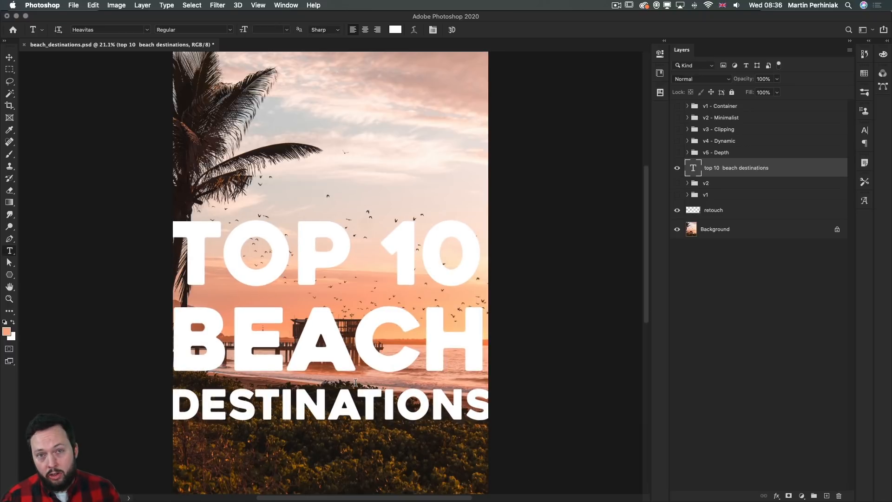
Step: Select all of the title text and tighten its tracking
{"action": "left_click", "coordinate": [355, 381]}
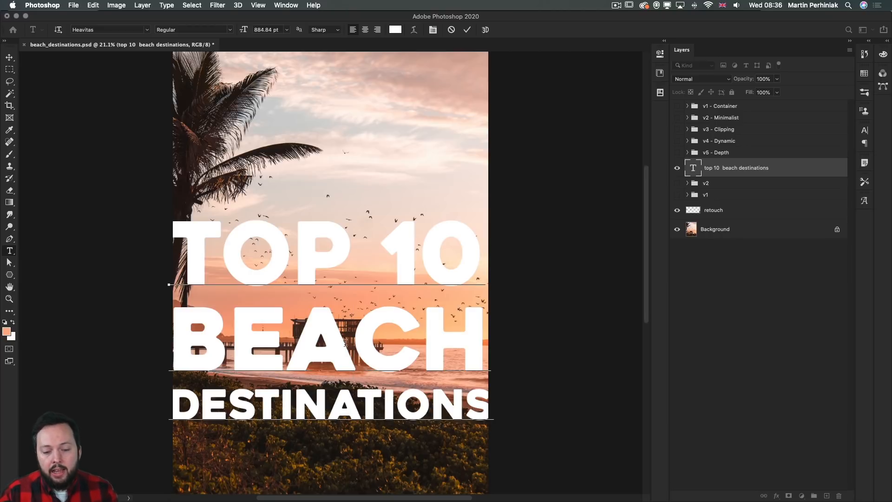
{"action": "key", "text": "super+a"}
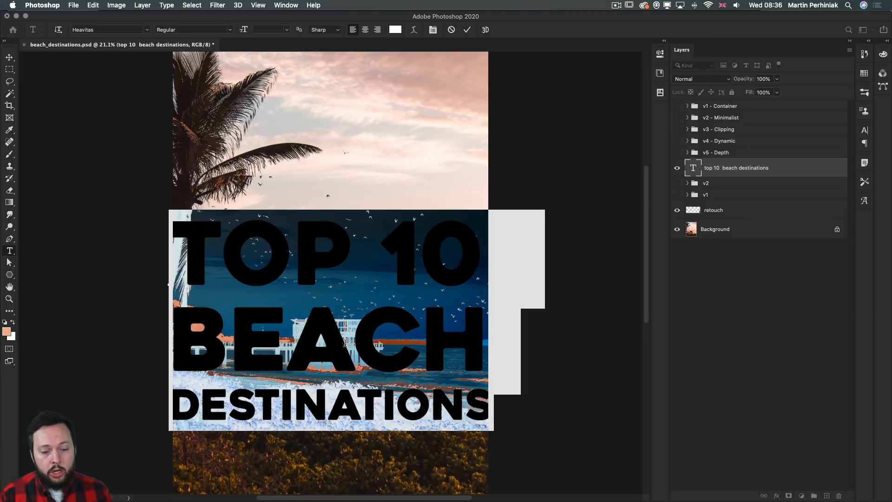
{"action": "key", "text": "shift+super+comma"}
{"action": "key", "text": "shift+super+comma"}
{"action": "key", "text": "shift+super+comma"}
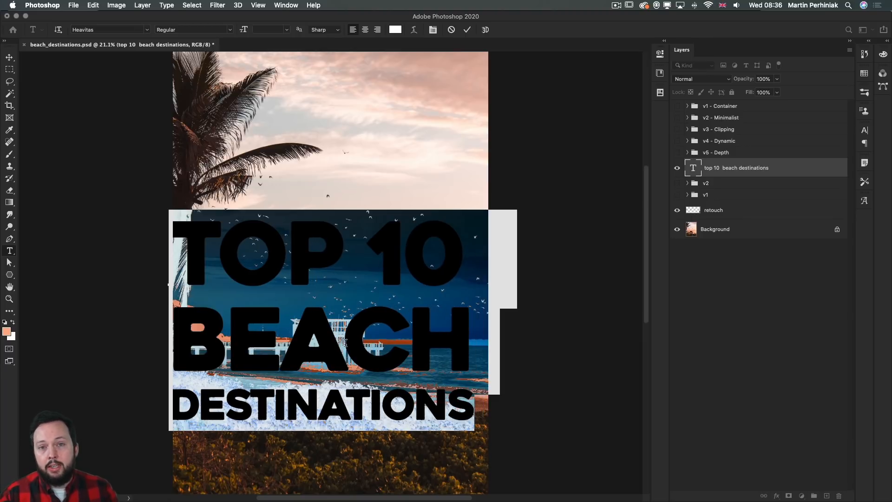
{"action": "key", "text": "Left"}
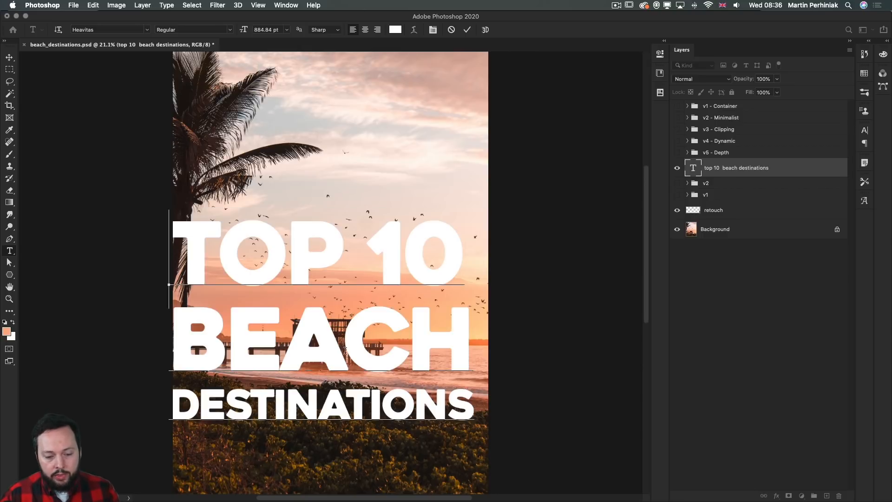
Step: Fine-tune the kerning of BEACH and enlarge the title so its lines fill the photo's width, with BEACH at 956.03 pt
{"action": "left_click", "coordinate": [228, 352]}
{"action": "key", "text": "alt+Left"}
{"action": "key", "text": "alt+Left"}
{"action": "key", "text": "alt+Right"}
{"action": "key", "text": "alt+Right"}
{"action": "key", "text": "Right"}
{"action": "key", "text": "alt+Left"}
{"action": "key", "text": "Right"}
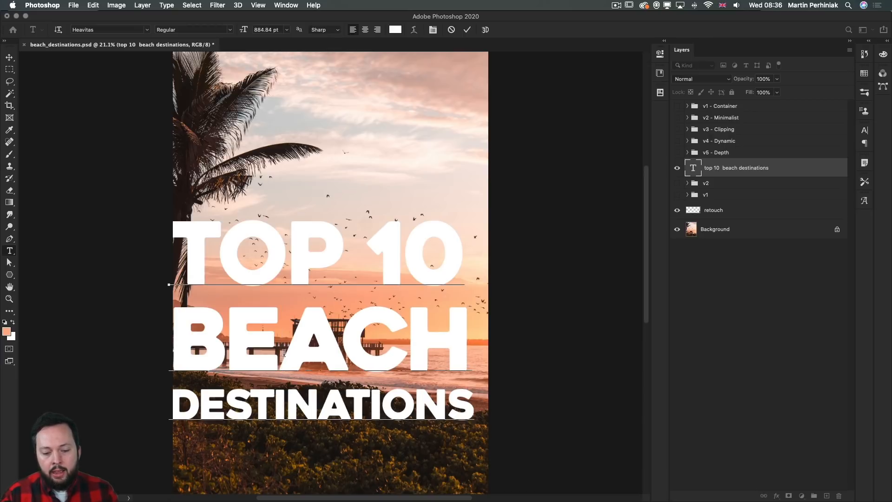
{"action": "key", "text": "Down"}
{"action": "key", "text": "Left"}
{"action": "key", "text": "Left"}
{"action": "key", "text": "Left"}
{"action": "key", "text": "Left"}
{"action": "key", "text": "Left"}
{"action": "key", "text": "Left"}
{"action": "key", "text": "Left"}
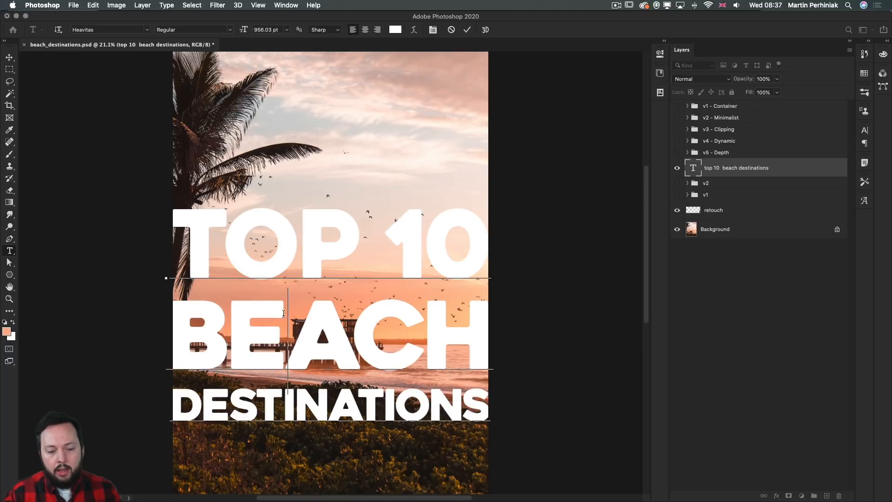
Step: Reduce the leading of the BEACH line to bring it closer to TOP 10
{"action": "left_click_drag", "start_coordinate": [490, 341], "coordinate": [140, 312]}
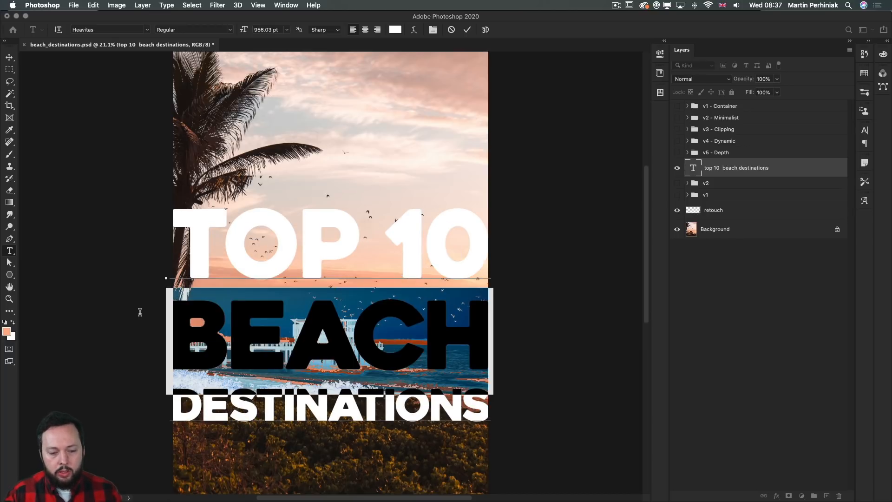
{"action": "key", "text": "alt+Up"}
{"action": "key", "text": "alt+Up"}
{"action": "left_click", "coordinate": [140, 312]}
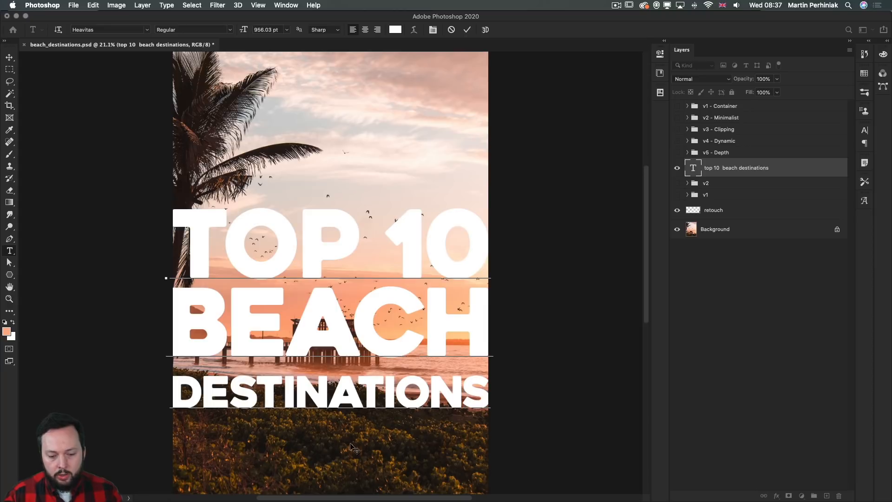
Step: Reduce the leading of the DESTINATIONS line to bring it closer to BEACH, and commit the text edit
{"action": "triple_click", "coordinate": [360, 387]}
{"action": "key", "text": "alt+Up"}
{"action": "key", "text": "alt+Up"}
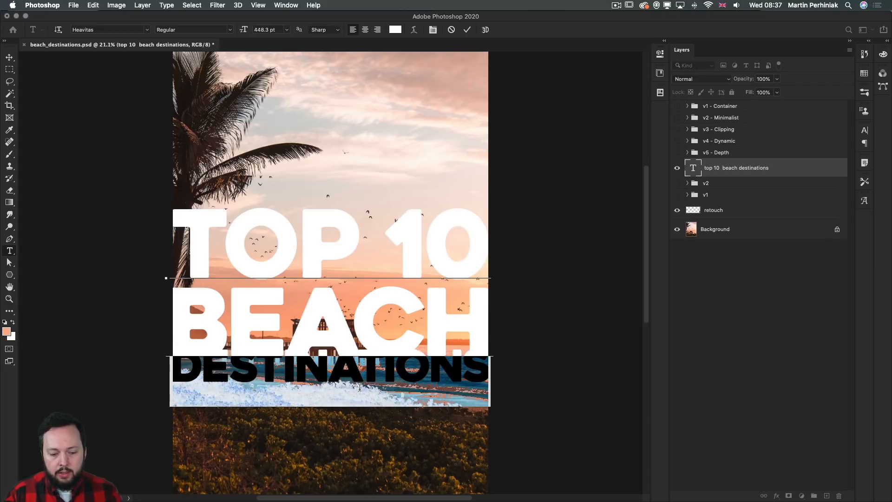
{"action": "key", "text": "Escape"}
{"action": "key", "text": "v"}
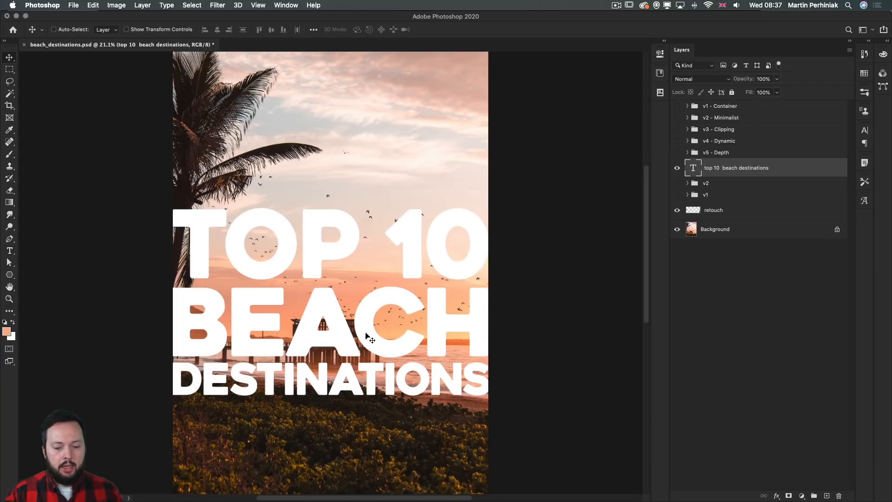
Step: Move the title lower on the photo and clip a duplicate of the Background layer to the title text
{"action": "left_click_drag", "start_coordinate": [365, 325], "coordinate": [364, 356]}
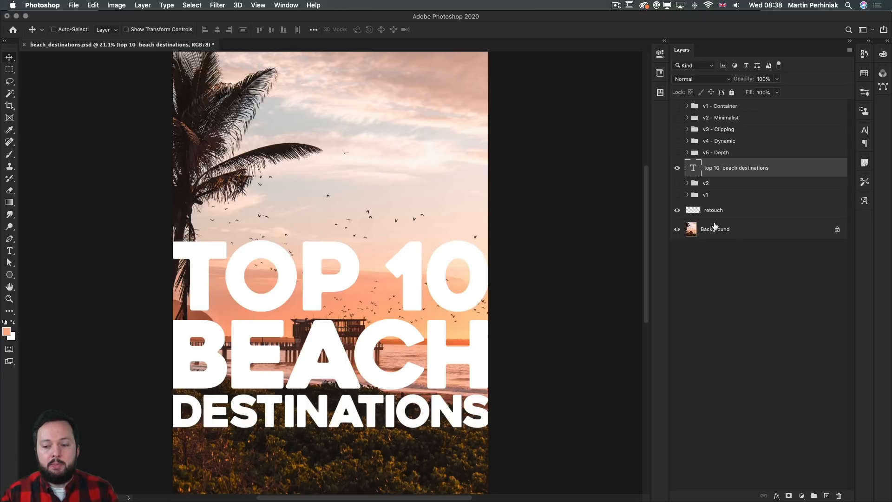
{"action": "left_click", "coordinate": [796, 218]}
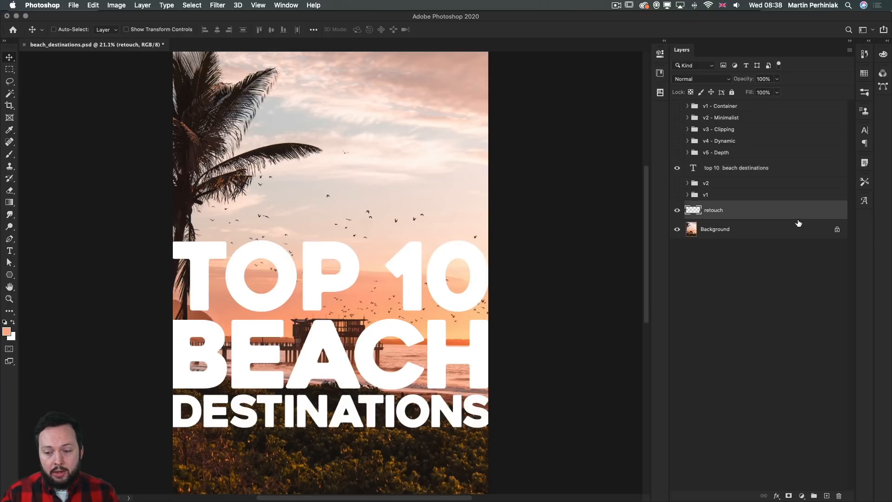
{"action": "left_click", "coordinate": [770, 230]}
{"action": "key", "text": "super+j"}
{"action": "left_click_drag", "start_coordinate": [756, 231], "coordinate": [749, 160]}
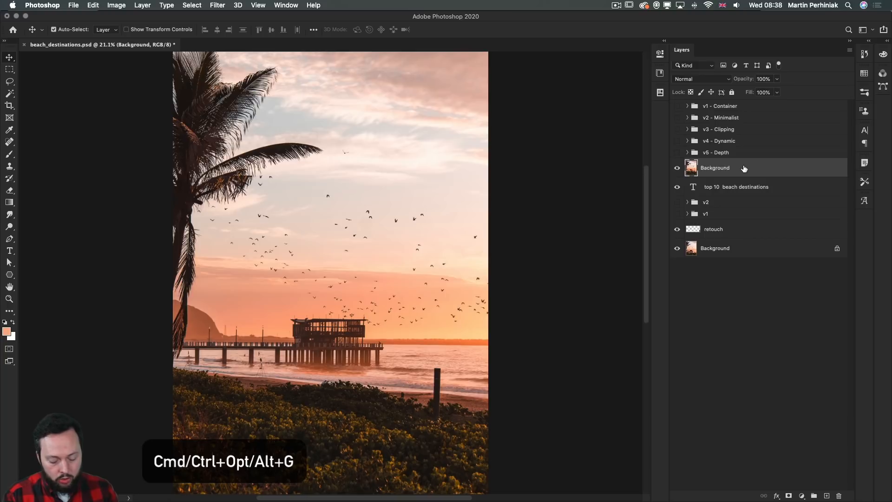
{"action": "key", "text": "super+alt+g"}
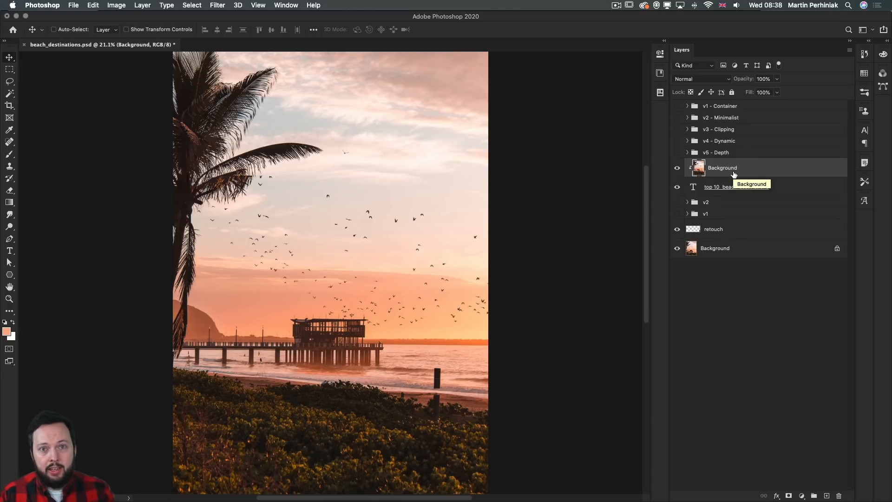
Step: Add a white (ffffff) Solid Color fill layer beneath the title text, directly above the v2 group
{"action": "left_click", "coordinate": [739, 186]}
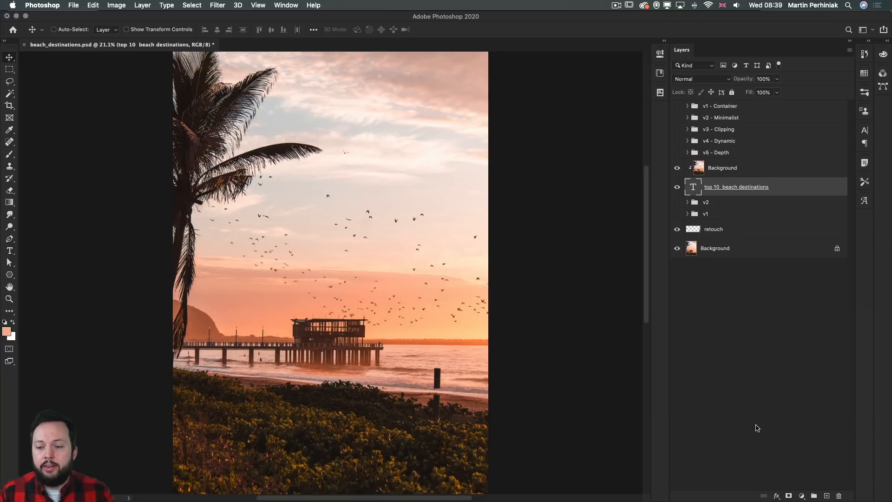
{"action": "left_click", "coordinate": [705, 204]}
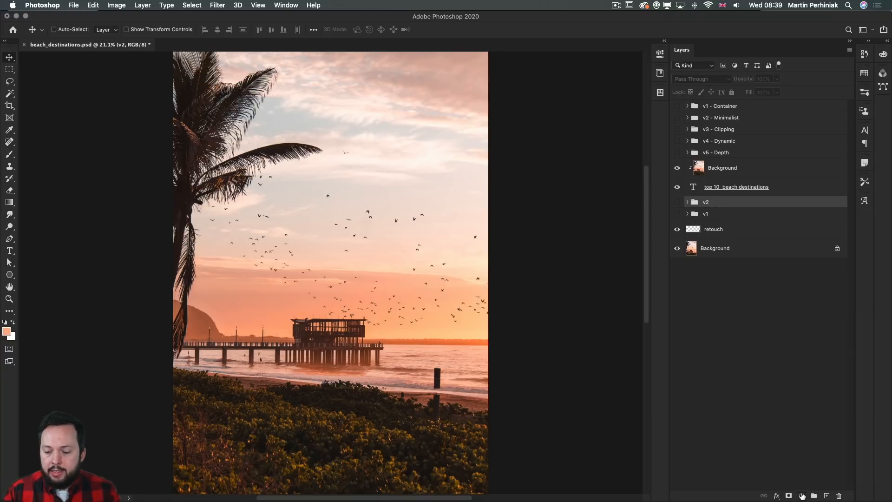
{"action": "left_click", "coordinate": [802, 496]}
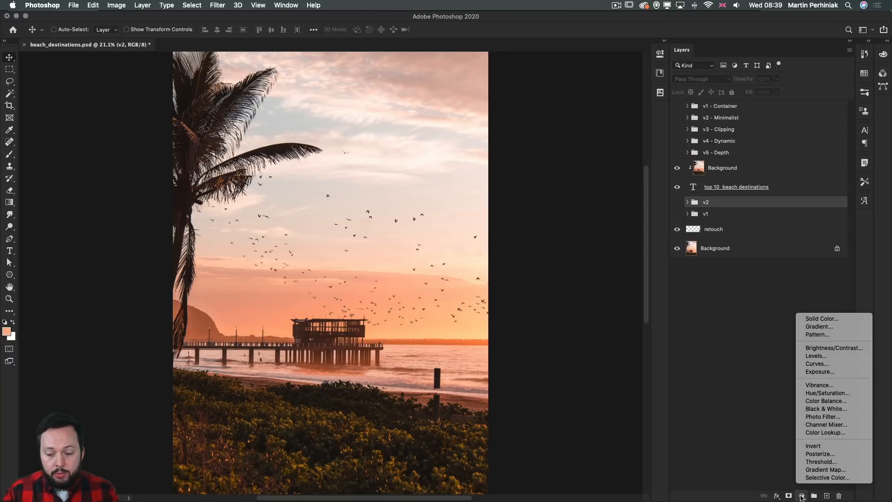
{"action": "left_click", "coordinate": [810, 320]}
{"action": "left_click_drag", "start_coordinate": [567, 153], "coordinate": [494, 123]}
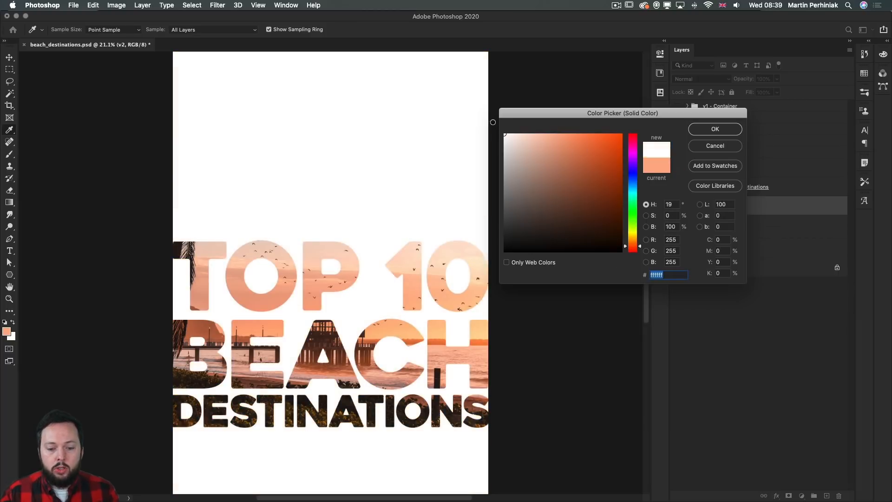
{"action": "key", "text": "Return"}
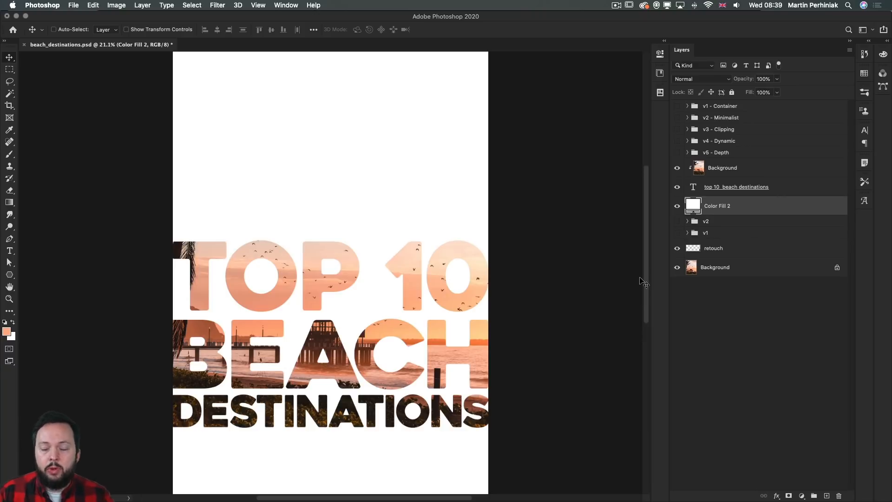
Step: Draw a rectangle about 3590 x 803 px below DESTINATIONS, covering the full width of the photo's lower edge
{"action": "right_click", "coordinate": [10, 274]}
{"action": "left_click", "coordinate": [42, 274]}
{"action": "left_click_drag", "start_coordinate": [163, 426], "coordinate": [515, 484]}
{"action": "key", "text": "a"}
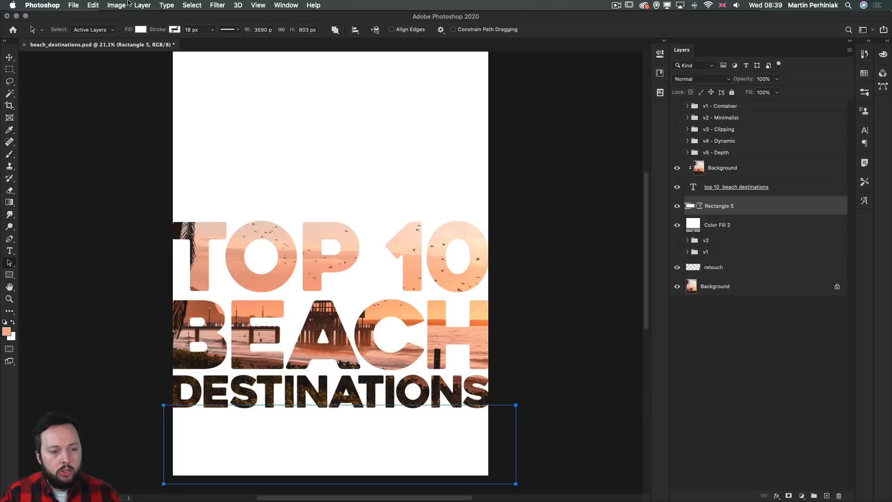
Step: Fill the rectangle below the title with the recently used purple and deselect it
{"action": "left_click", "coordinate": [142, 30]}
{"action": "left_click", "coordinate": [165, 78]}
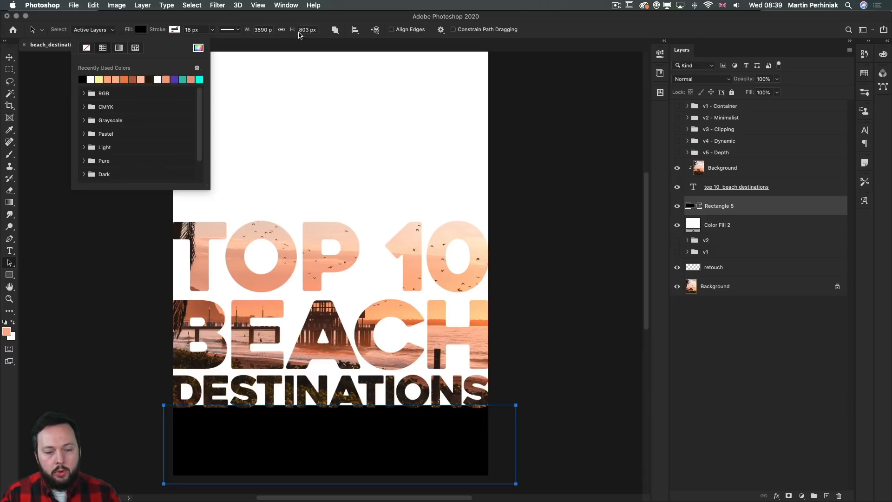
{"action": "left_click", "coordinate": [175, 79]}
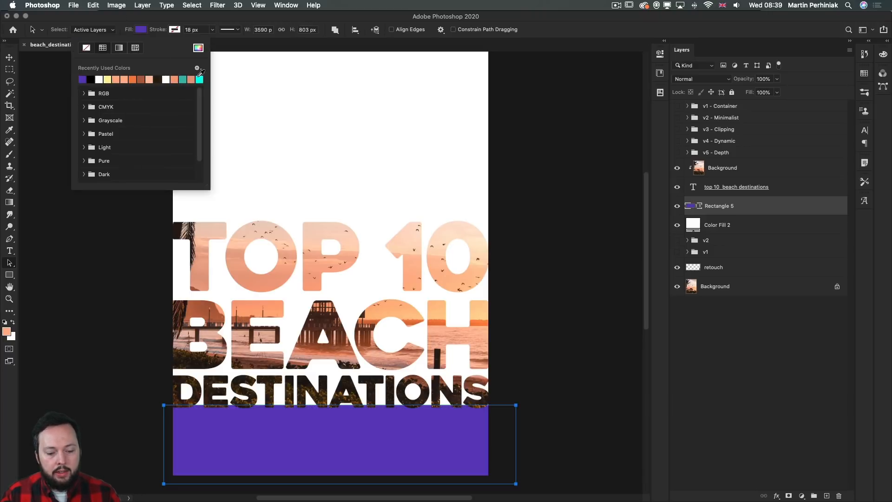
{"action": "left_click", "coordinate": [308, 22]}
{"action": "left_click", "coordinate": [698, 303]}
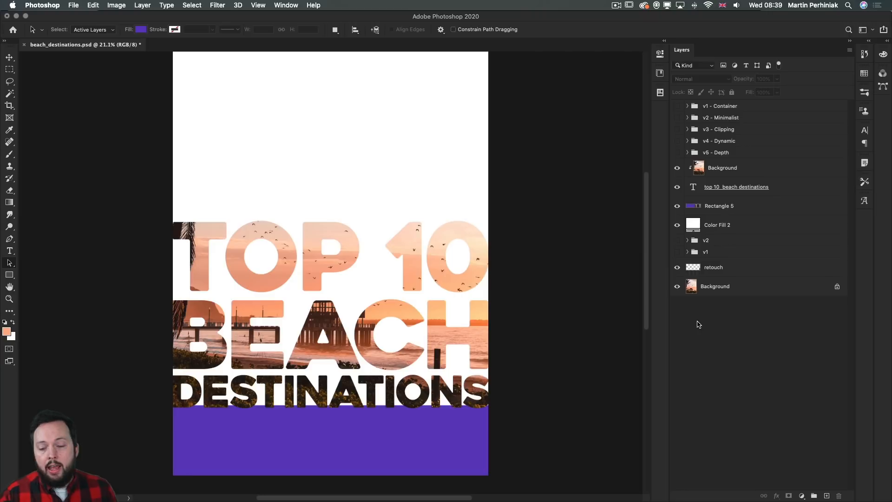
Step: Group the title text layer and the purple rectangle together
{"action": "left_click", "coordinate": [749, 208]}
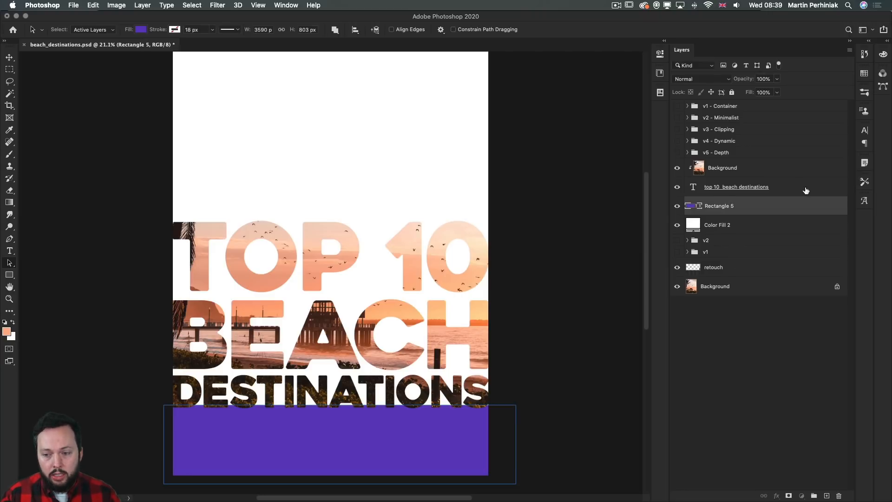
{"action": "left_click", "coordinate": [806, 191], "text": "shift"}
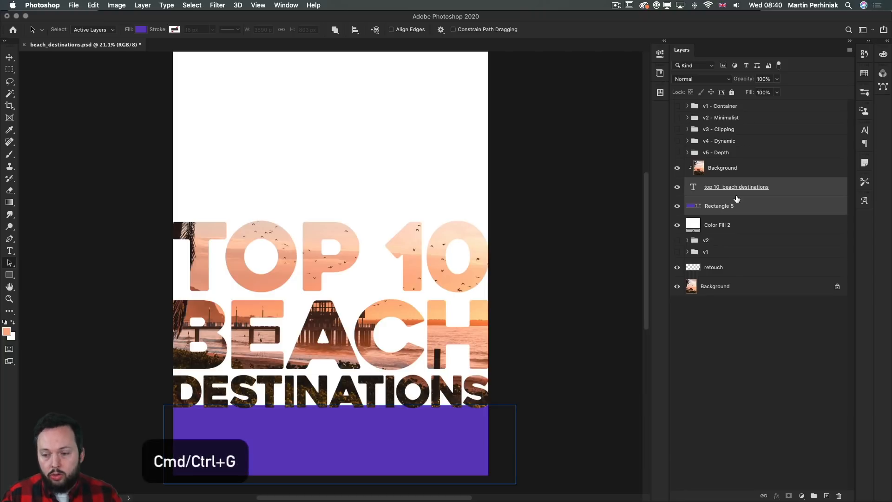
{"action": "key", "text": "super+g"}
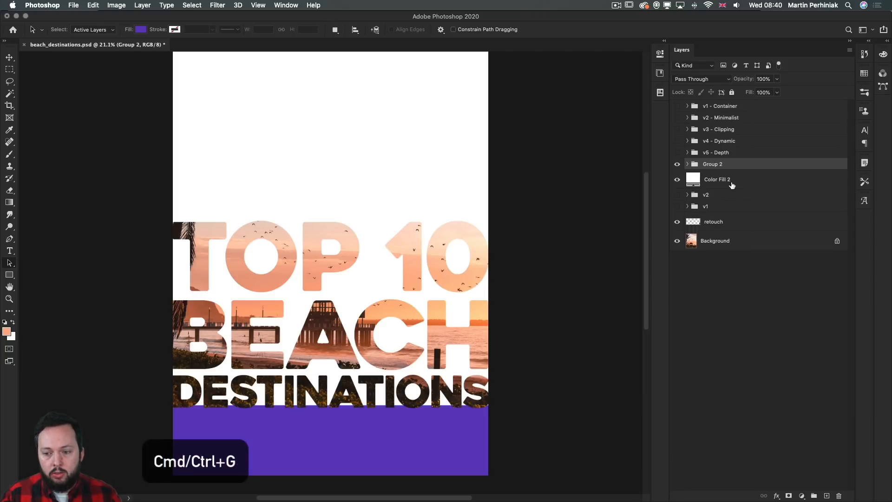
Step: Move the Background copy out of the new group to directly above it and clip it to the group
{"action": "left_click", "coordinate": [688, 164]}
{"action": "left_click", "coordinate": [751, 179]}
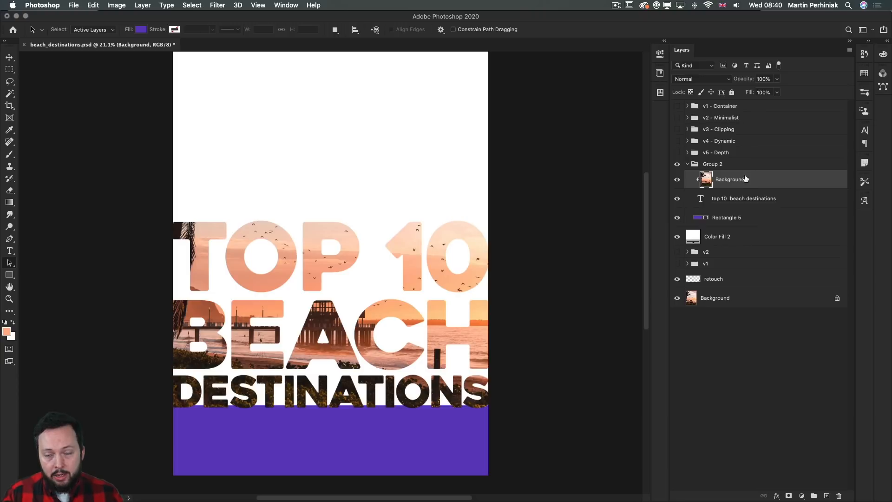
{"action": "left_click_drag", "start_coordinate": [754, 181], "coordinate": [752, 160]}
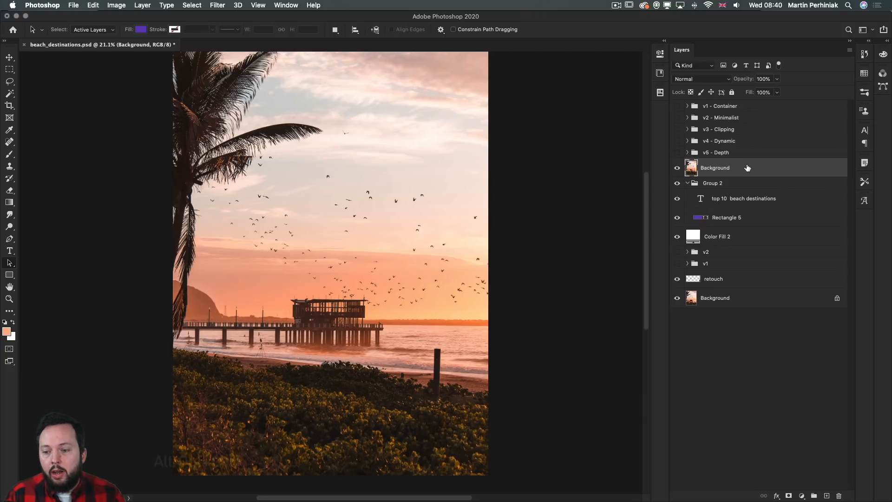
{"action": "left_click", "coordinate": [740, 174], "text": "alt"}
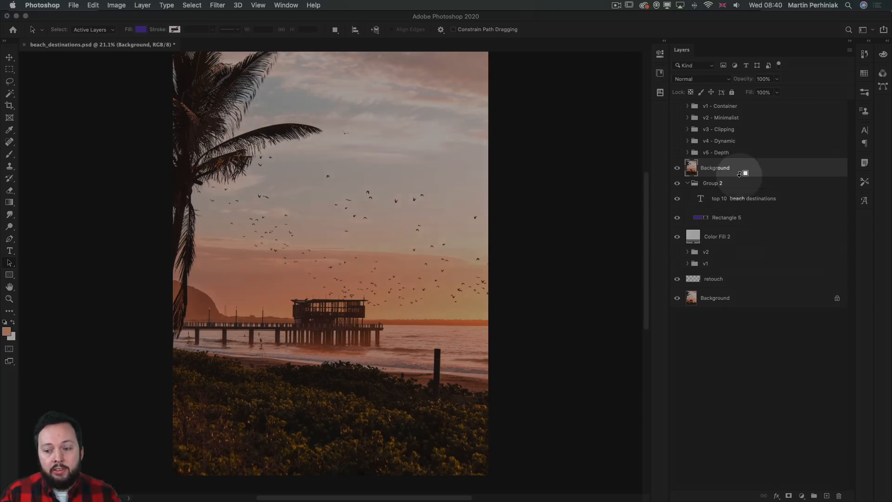
{"action": "left_click", "coordinate": [740, 174], "text": "alt"}
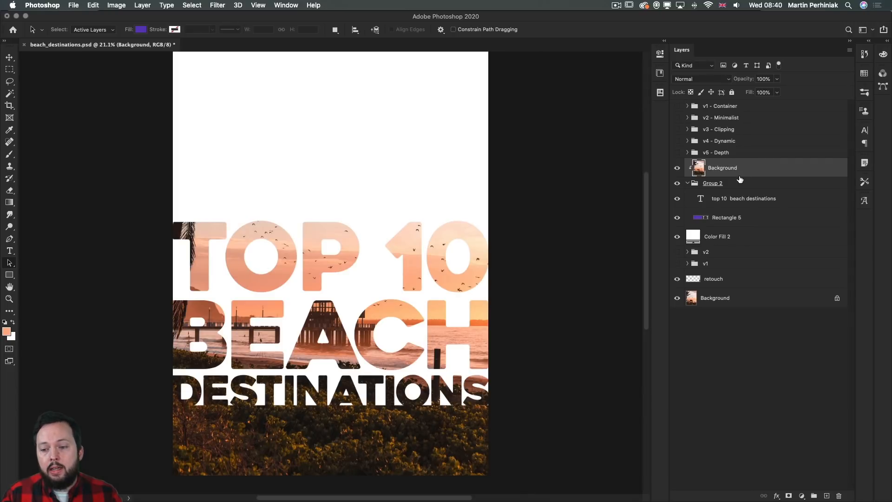
{"action": "left_click", "coordinate": [741, 178], "text": "alt"}
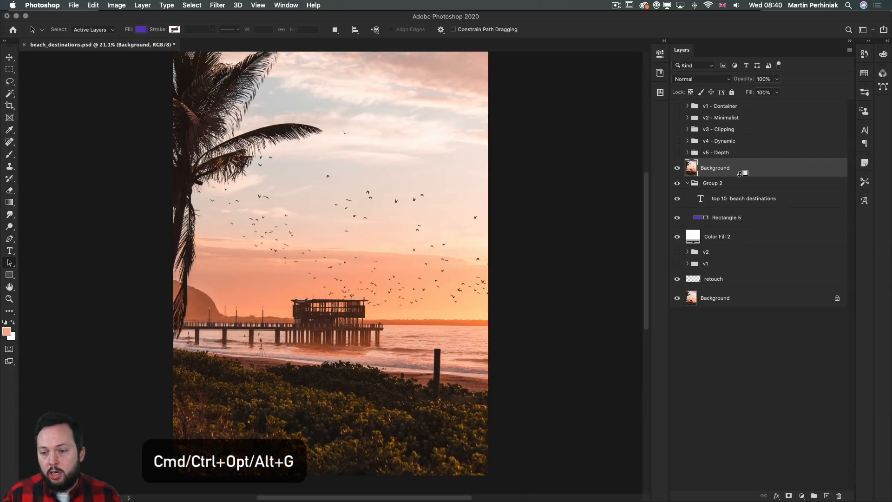
{"action": "left_click", "coordinate": [740, 174], "text": "alt"}
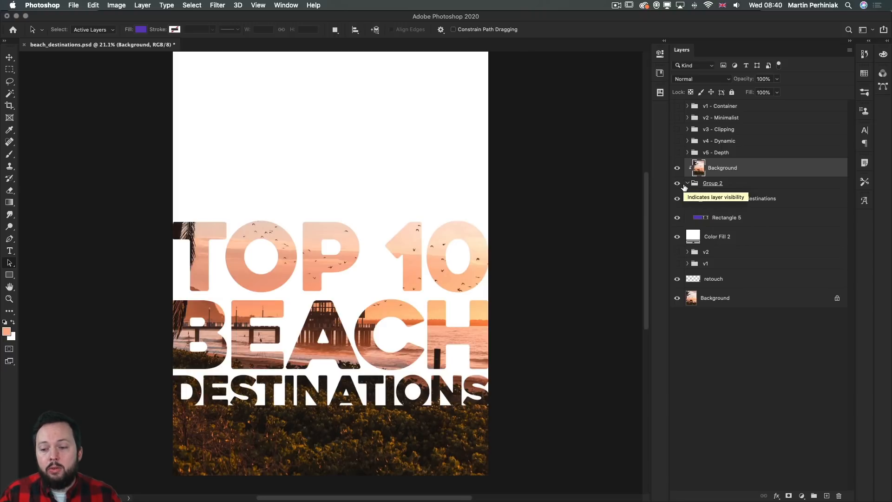
Step: Try a copy of the rectangle above the title, stretched up to the photo's upper edge, and remove it
{"action": "left_click", "coordinate": [723, 219]}
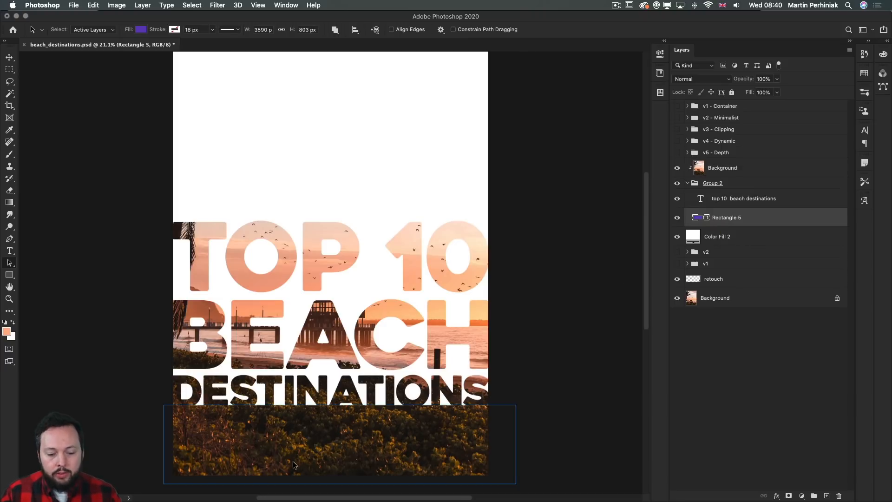
{"action": "key", "text": "v"}
{"action": "left_click_drag", "start_coordinate": [384, 439], "coordinate": [382, 188]}
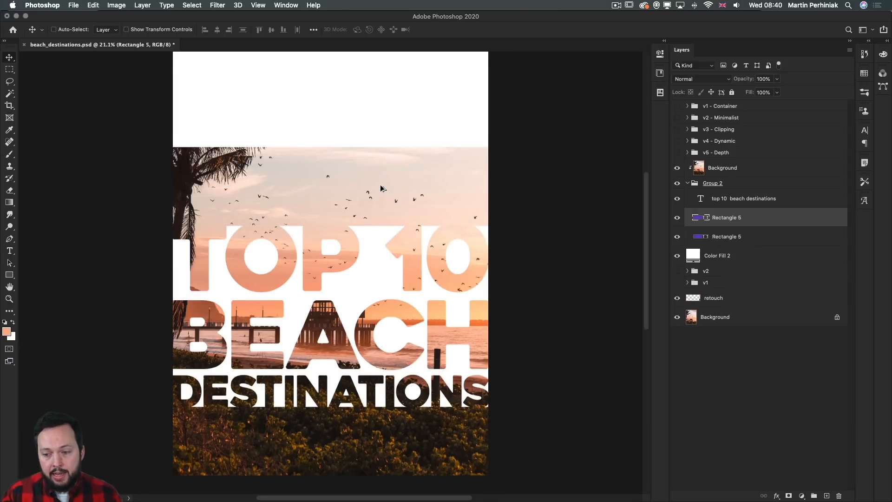
{"action": "key", "text": "ctrl+t"}
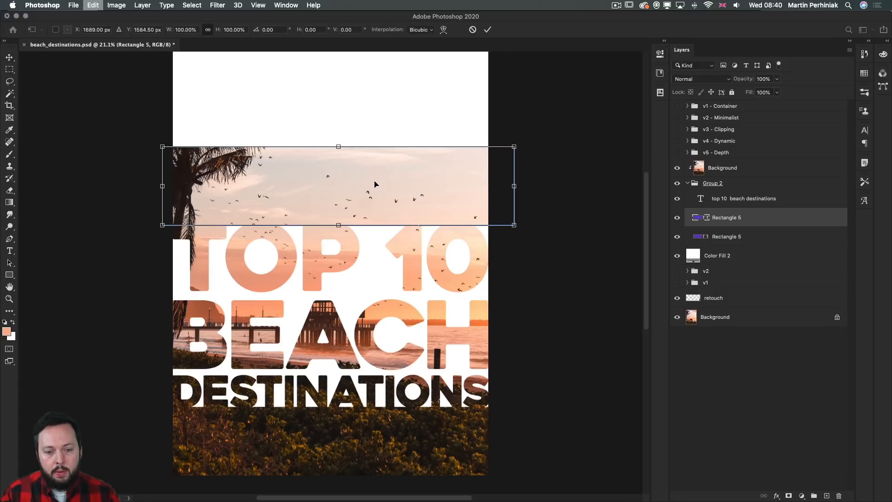
{"action": "left_click_drag", "start_coordinate": [339, 146], "coordinate": [338, 67]}
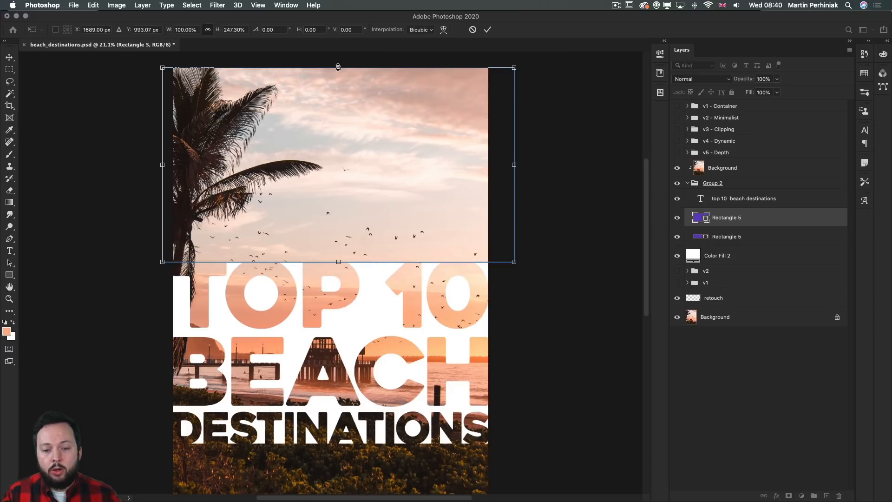
{"action": "key", "text": "Return"}
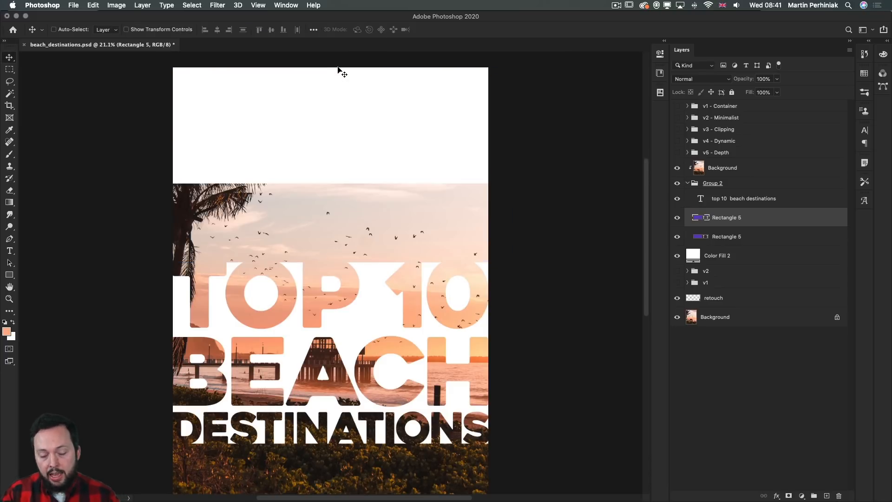
{"action": "key", "text": "BackSpace"}
{"action": "scroll", "coordinate": [338, 72], "scroll_direction": "down", "scroll_amount": 1}
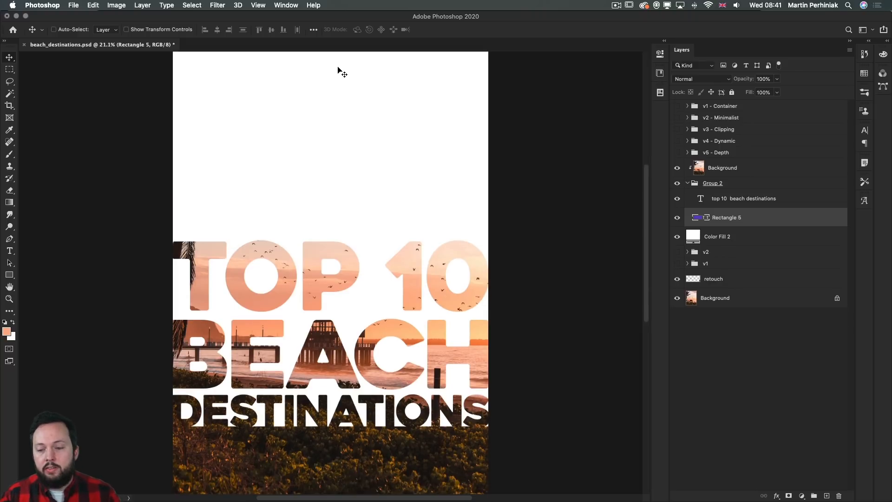
Step: Move the title text up so the BEACH line overlaps the pier building
{"action": "left_click_drag", "start_coordinate": [322, 389], "coordinate": [326, 353]}
{"action": "key", "text": "super+z"}
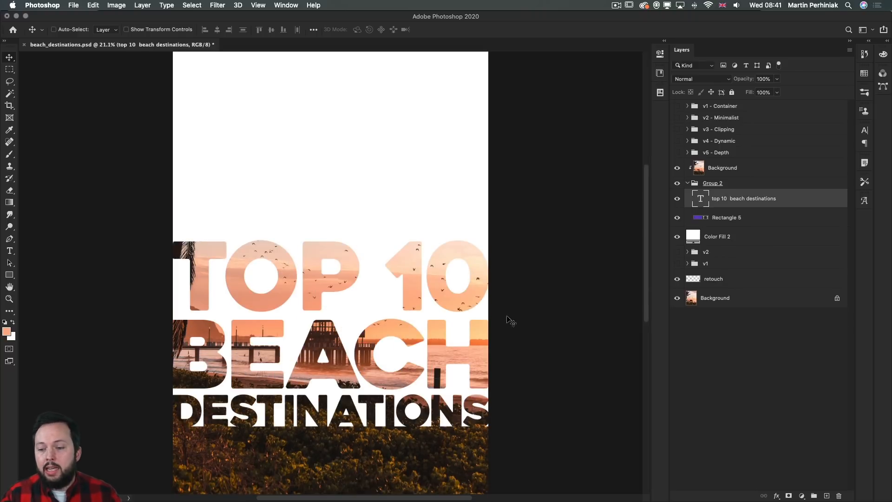
{"action": "left_click_drag", "start_coordinate": [381, 384], "coordinate": [379, 345]}
Step: Extend the rectangle's upper edge to meet the bottom of the DESTINATIONS line
{"action": "left_click", "coordinate": [738, 218]}
{"action": "key", "text": "super+t"}
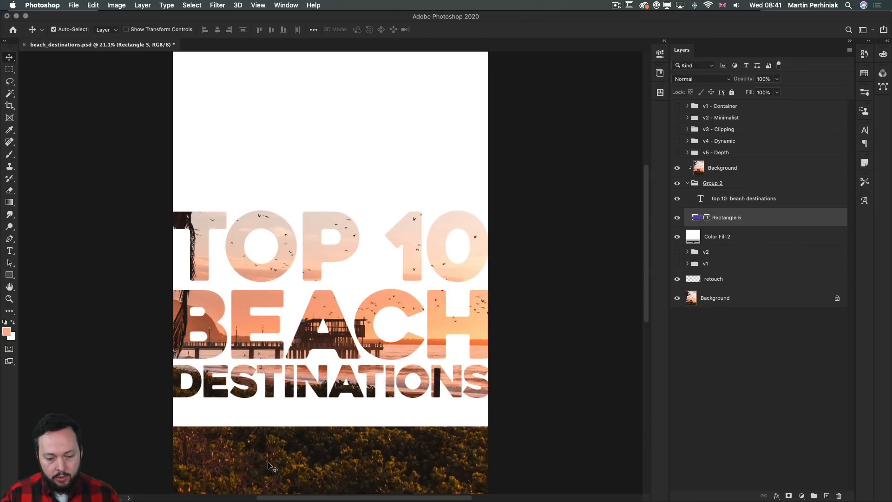
{"action": "left_click_drag", "start_coordinate": [335, 426], "coordinate": [340, 401]}
{"action": "key", "text": "Return"}
Step: Place a copy of the retouch layer above the clipped Background copy and clip it to the group as well
{"action": "left_click", "coordinate": [431, 371], "text": "super"}
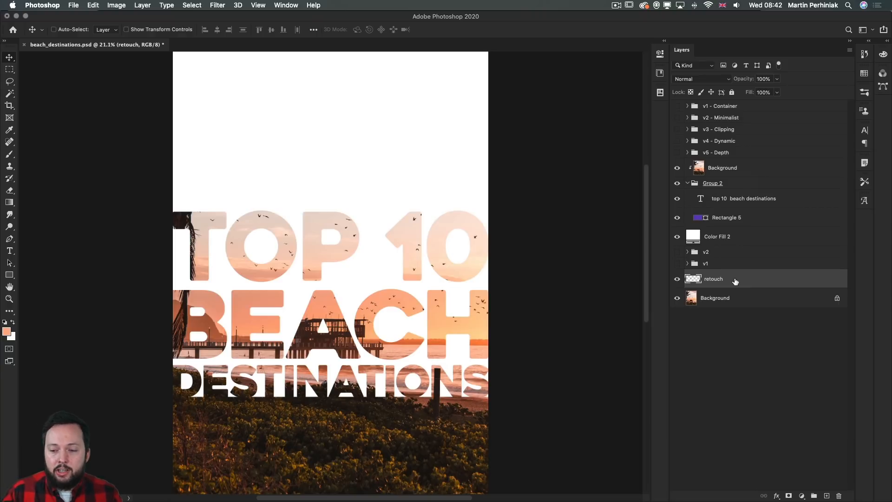
{"action": "mouse_move", "coordinate": [735, 281]}
{"action": "left_mouse_down"}
{"action": "mouse_move", "coordinate": [739, 166]}
{"action": "mouse_move", "coordinate": [739, 174]}
{"action": "left_mouse_up"}
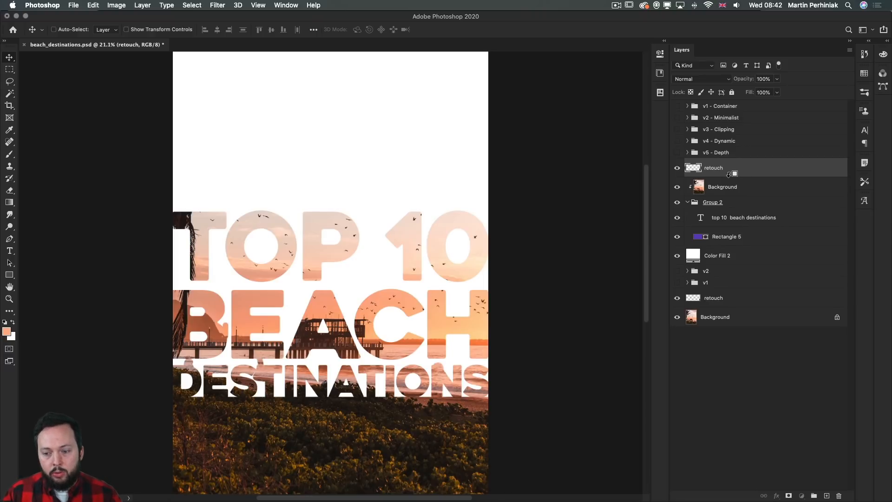
{"action": "key", "text": "ctrl+alt+g"}
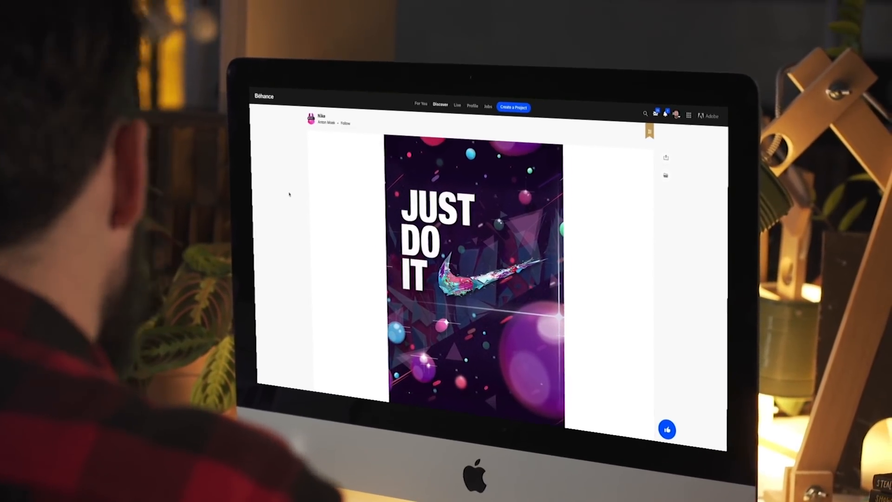
{"action": "scroll", "coordinate": [296, 179], "scroll_direction": "down", "scroll_amount": 5}
{"action": "scroll", "coordinate": [293, 184], "scroll_direction": "down", "scroll_amount": 2}
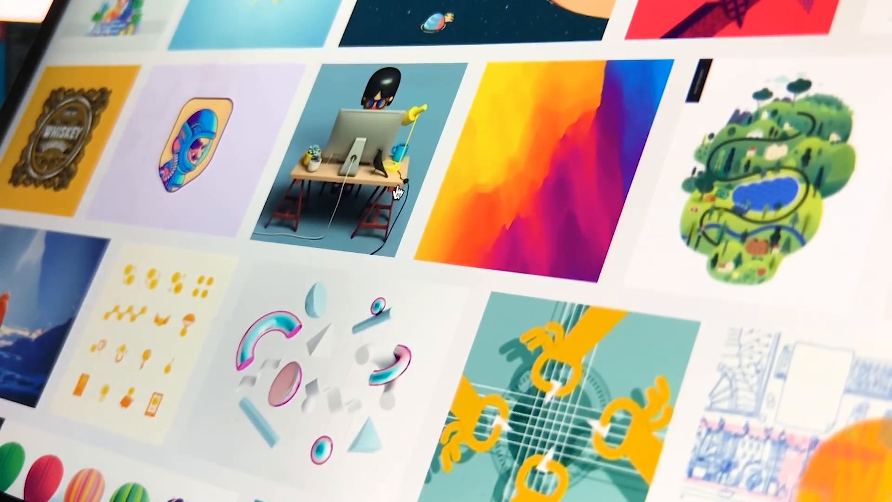
{"action": "scroll", "coordinate": [397, 192], "scroll_direction": "down", "scroll_amount": 8}
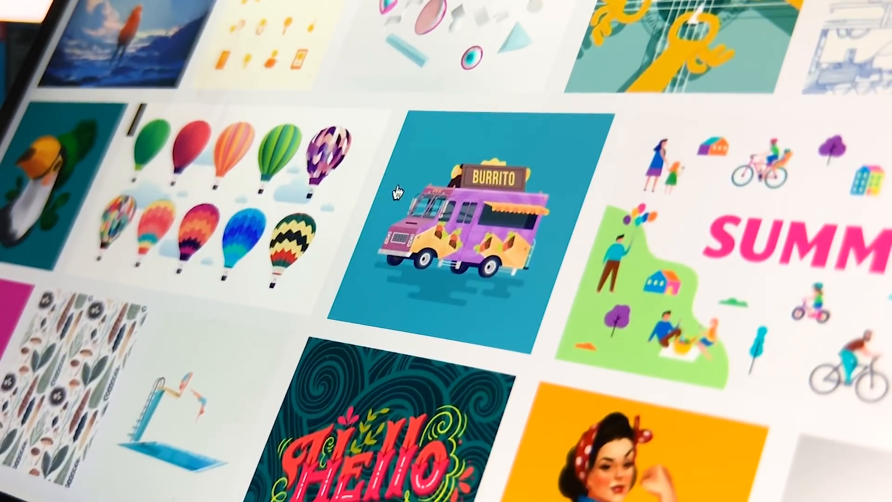
{"action": "scroll", "coordinate": [397, 192], "scroll_direction": "down", "scroll_amount": 6}
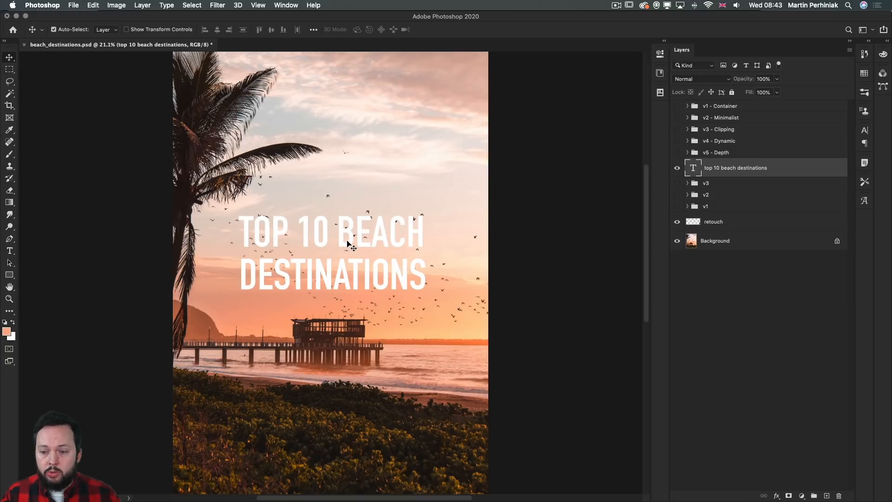
Step: Skew the title text vertically by about -15° so both lines slope upward to the right
{"action": "key", "text": "ctrl+t"}
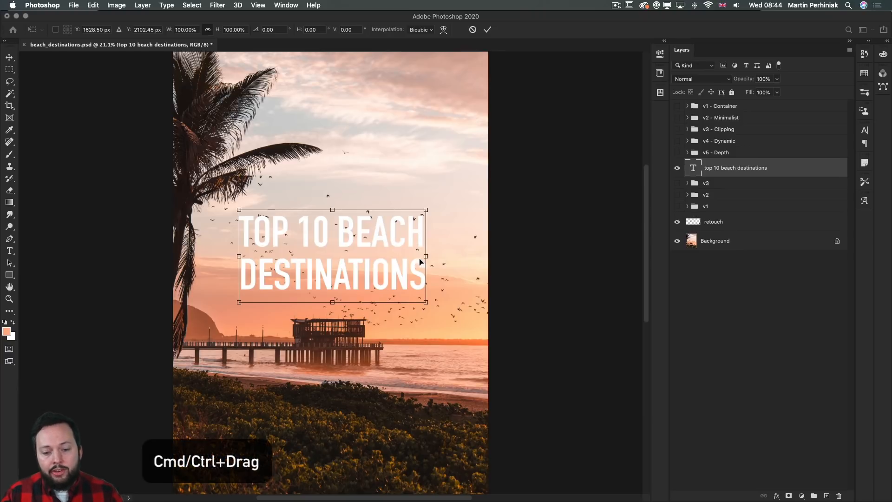
{"action": "left_click_drag", "start_coordinate": [426, 257], "coordinate": [407, 209]}
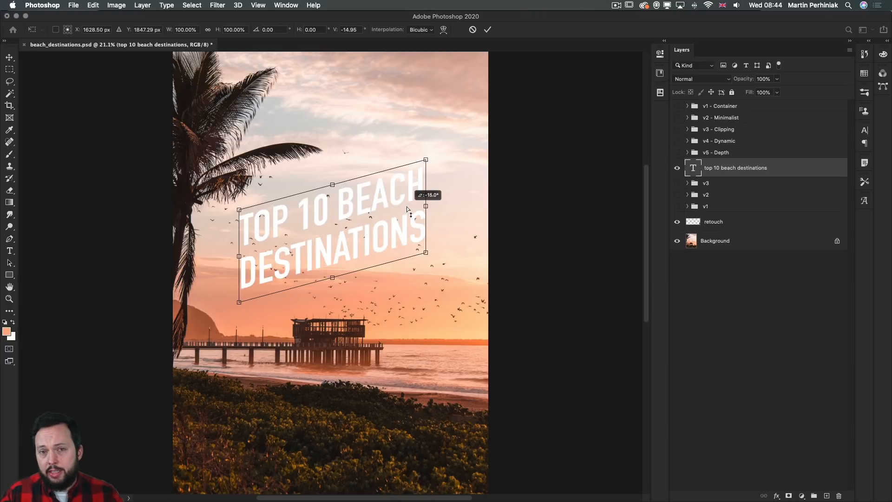
{"action": "left_click_drag", "start_coordinate": [407, 209], "coordinate": [407, 209]}
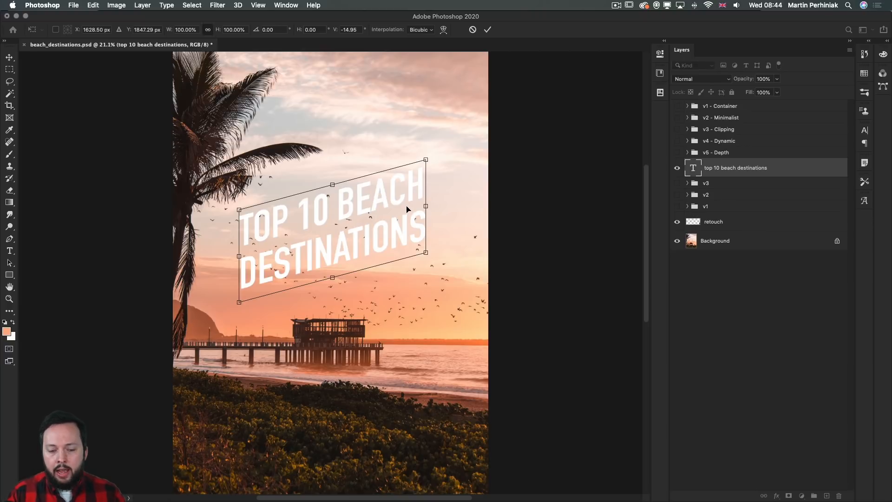
{"action": "key", "text": "Return"}
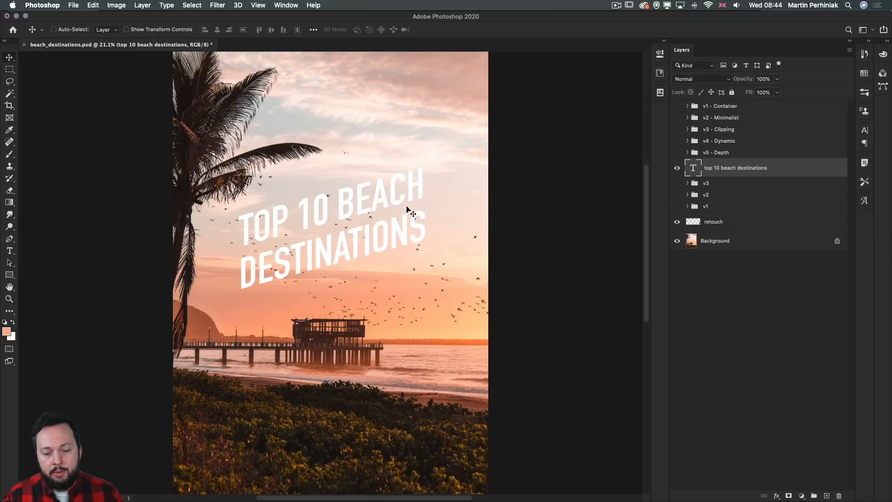
Step: Reduce the font size of the TOP 10 BEACH line to 376.73 pt
{"action": "key", "text": "t"}
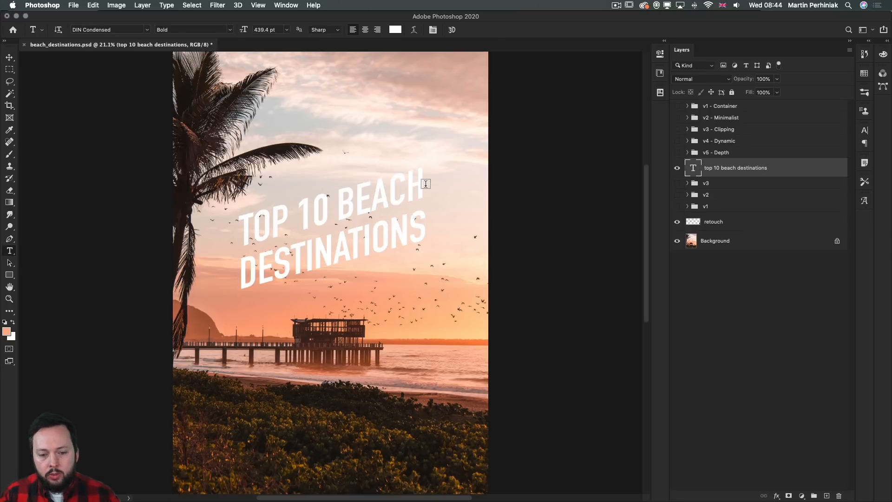
{"action": "triple_click", "coordinate": [419, 183]}
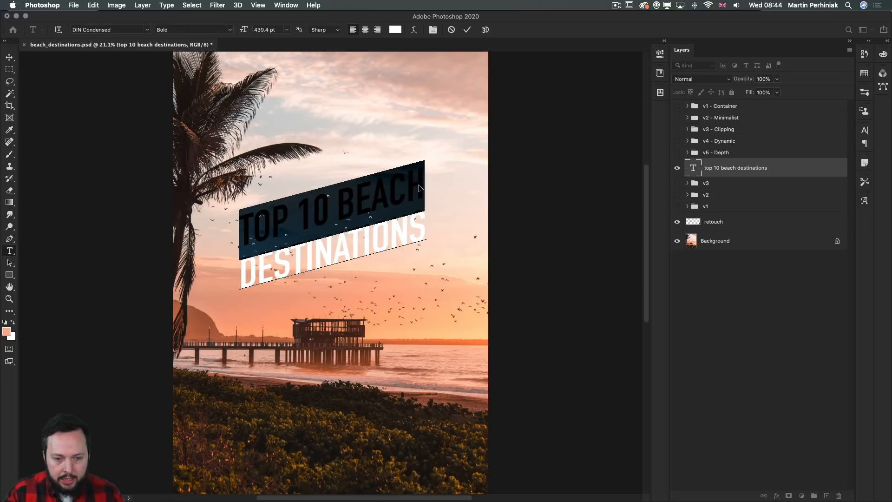
{"action": "key", "text": "super+shift+comma"}
{"action": "left_click", "coordinate": [338, 205]}
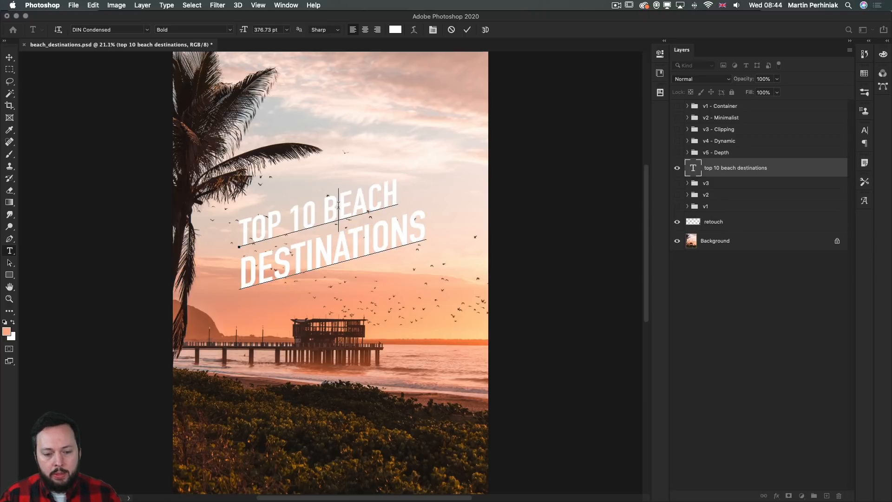
Step: Indent the DESTINATIONS line with leading spaces and move the title slightly down and to the left on the photo
{"action": "left_click", "coordinate": [321, 259]}
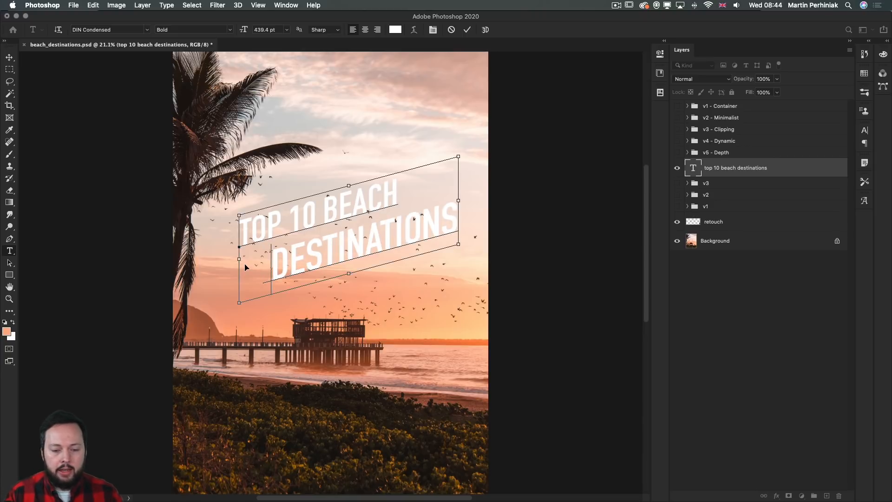
{"action": "key", "text": "super+Return"}
{"action": "key", "text": "v"}
{"action": "left_click_drag", "start_coordinate": [343, 253], "coordinate": [325, 281]}
Step: Draw two staggered black rectangles over the title, the upper one about 1996 × 362 px, and fill the upper one white
{"action": "key", "text": "d"}
{"action": "key", "text": "u"}
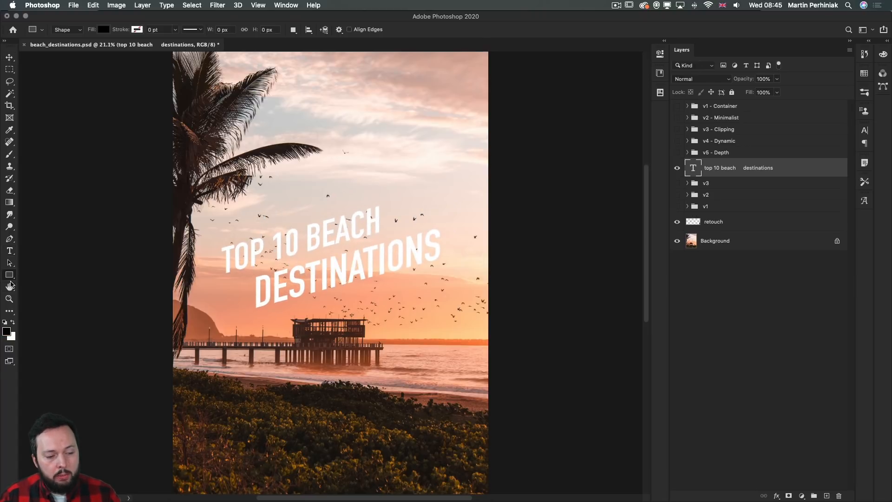
{"action": "left_click_drag", "start_coordinate": [231, 272], "coordinate": [460, 308]}
{"action": "left_click_drag", "start_coordinate": [209, 238], "coordinate": [405, 274]}
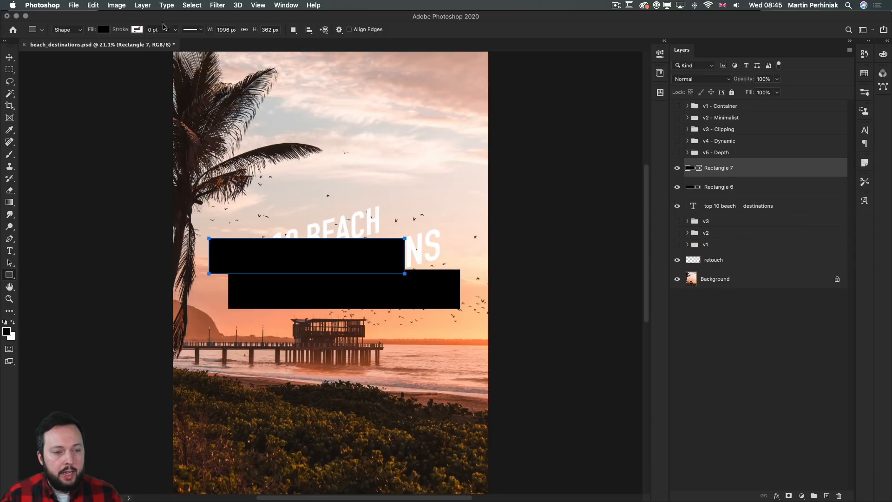
{"action": "left_click", "coordinate": [106, 30]}
{"action": "left_click", "coordinate": [54, 79]}
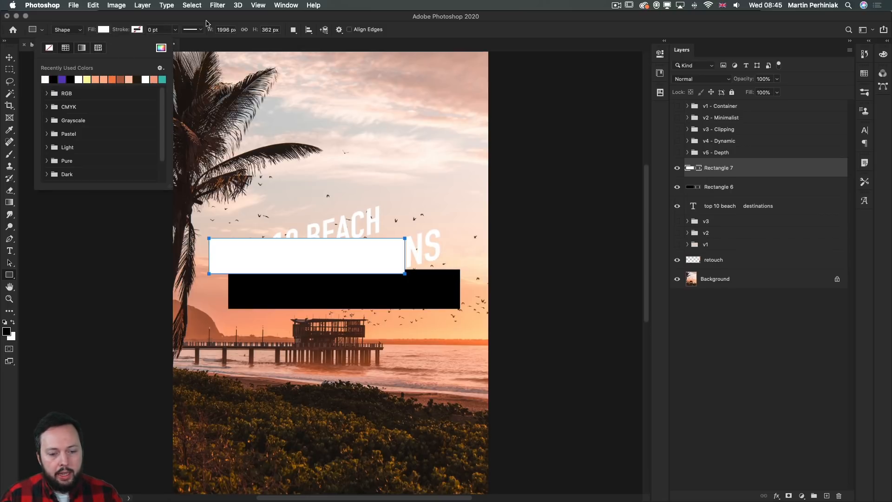
{"action": "key", "text": "Return"}
Step: Move both rectangle layers beneath the title text layer
{"action": "key", "text": "v"}
{"action": "left_click", "coordinate": [725, 186], "text": "shift"}
{"action": "left_click_drag", "start_coordinate": [730, 184], "coordinate": [705, 222]}
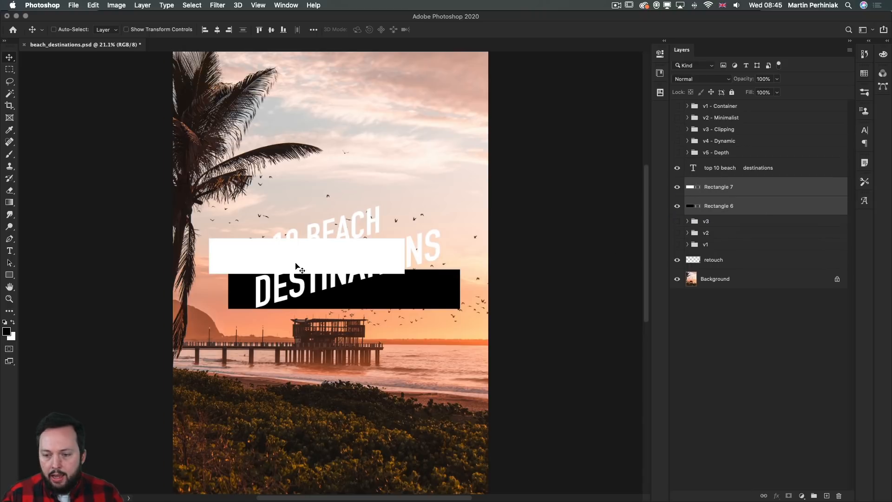
{"action": "left_click", "coordinate": [755, 189]}
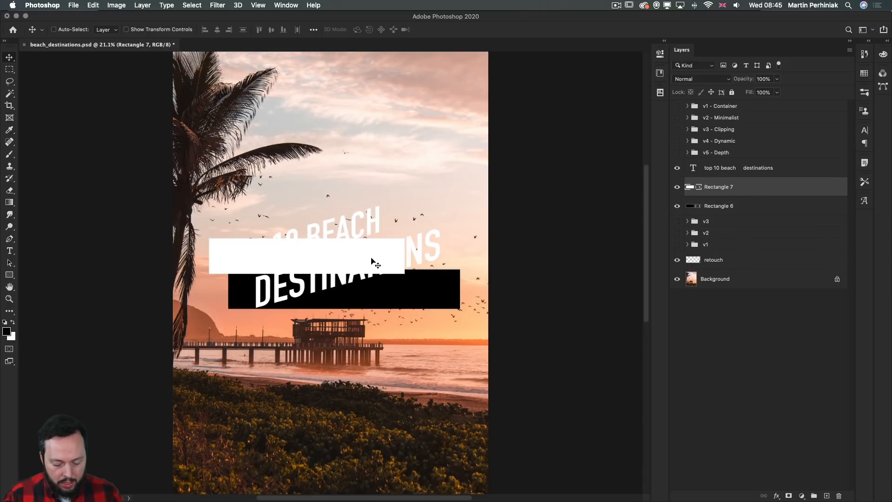
Step: Colour the TOP 10 BEACH line black
{"action": "key", "text": "t"}
{"action": "double_click", "coordinate": [336, 226]}
{"action": "triple_click", "coordinate": [336, 226]}
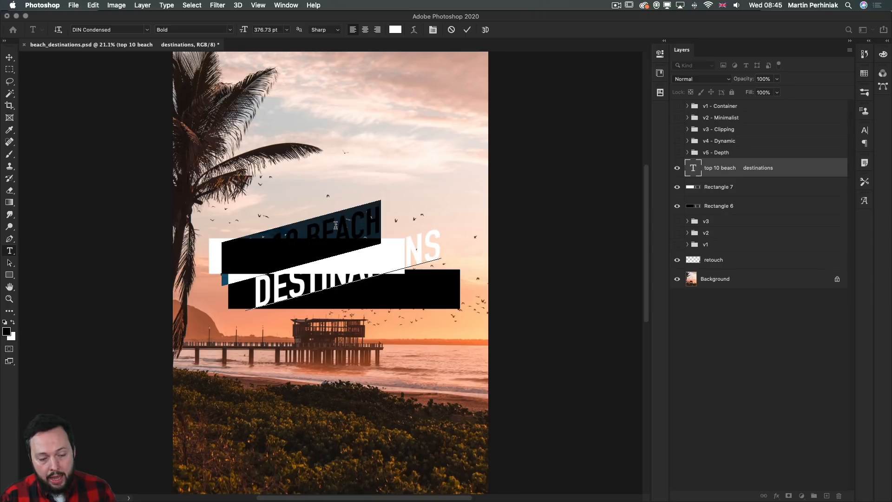
{"action": "key", "text": "alt+BackSpace"}
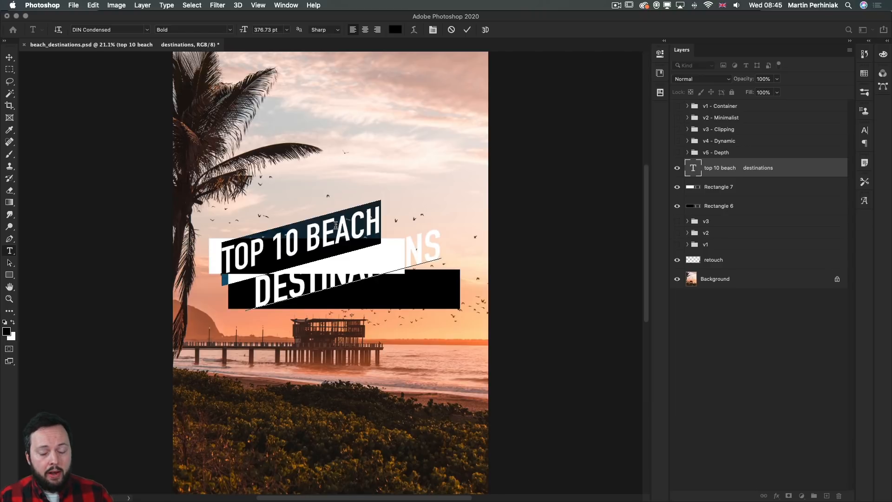
{"action": "key", "text": "Escape"}
Step: Skew both rectangles vertically by about -15° together and shift them behind the title lines
{"action": "key", "text": "v"}
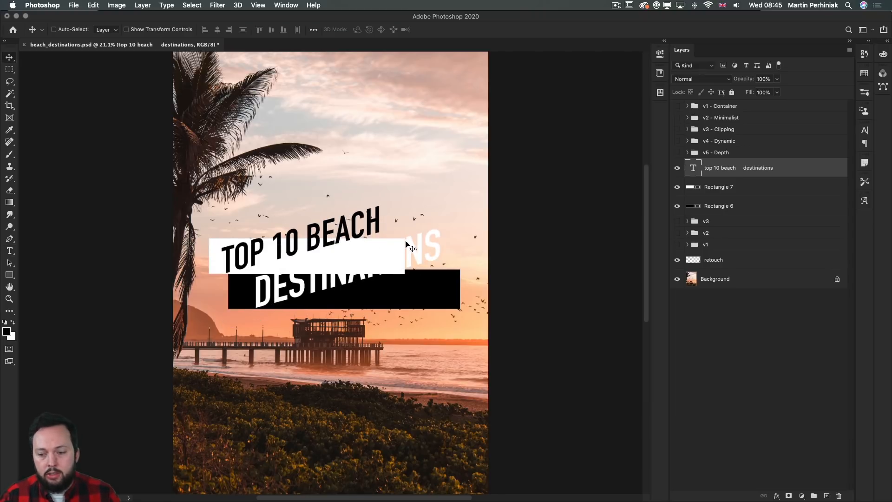
{"action": "left_click", "coordinate": [719, 187]}
{"action": "left_click", "coordinate": [733, 206], "text": "shift"}
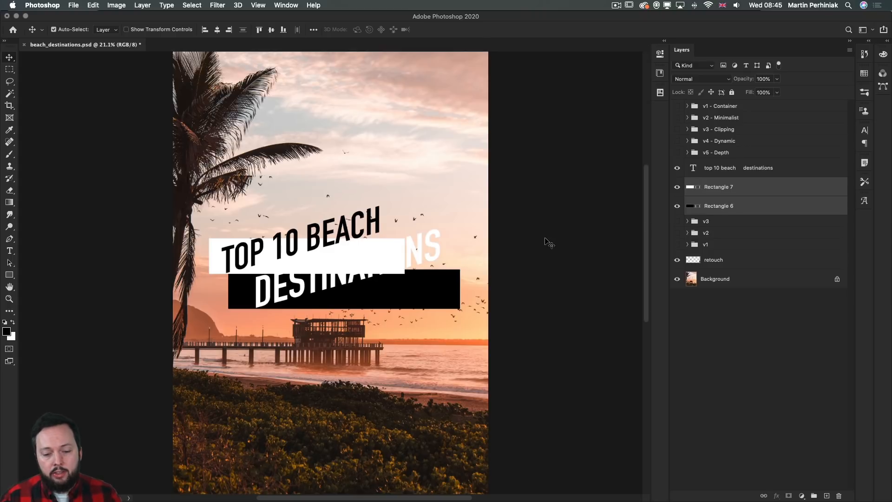
{"action": "key", "text": "super+t"}
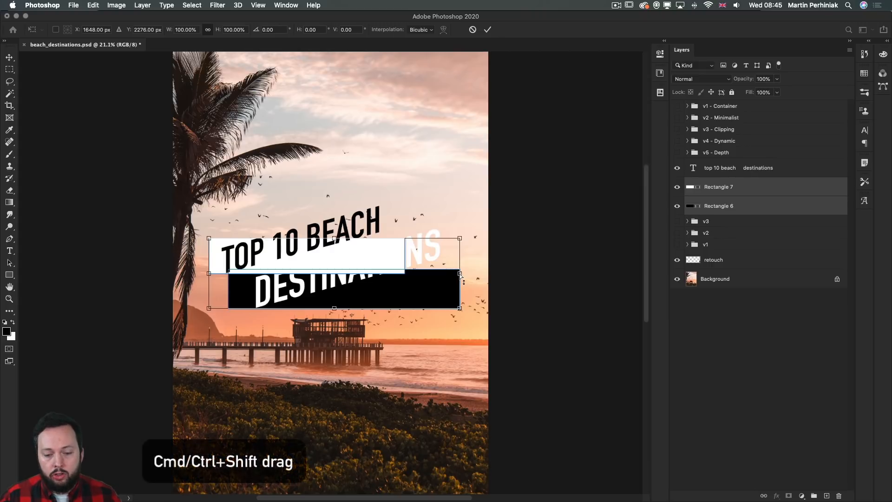
{"action": "left_click_drag", "start_coordinate": [461, 276], "coordinate": [456, 206]}
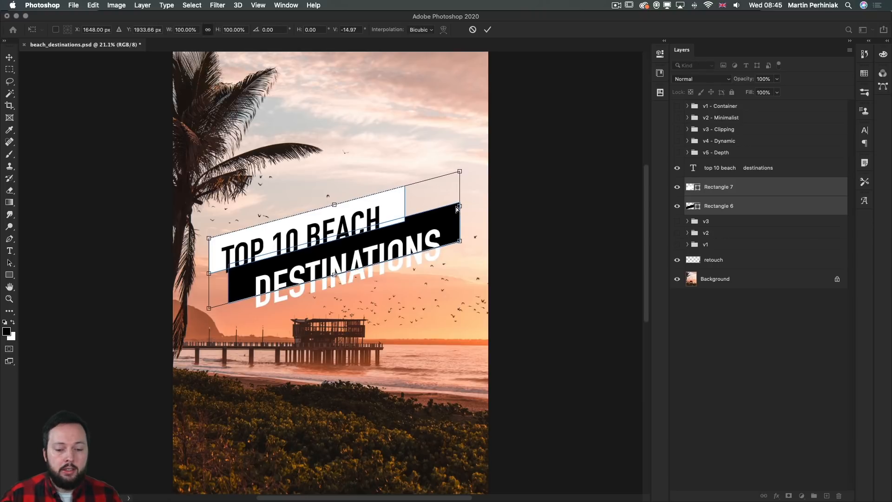
{"action": "key", "text": "Return"}
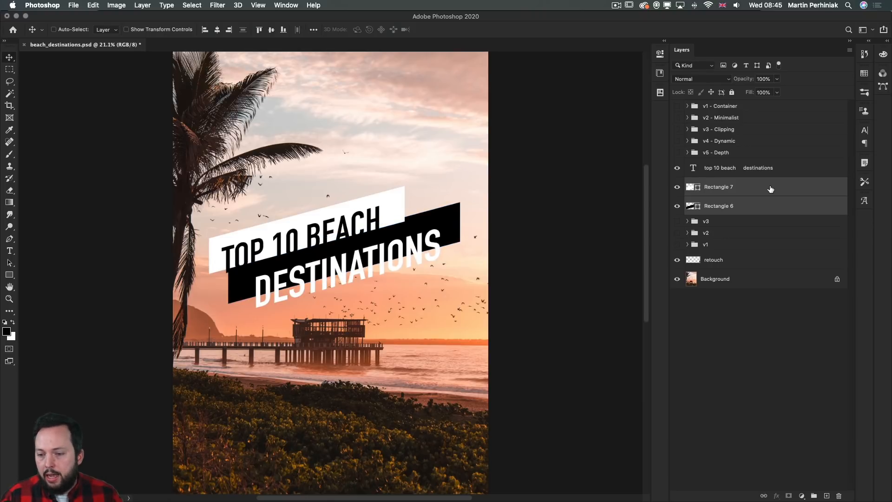
{"action": "left_click_drag", "start_coordinate": [346, 246], "coordinate": [355, 251]}
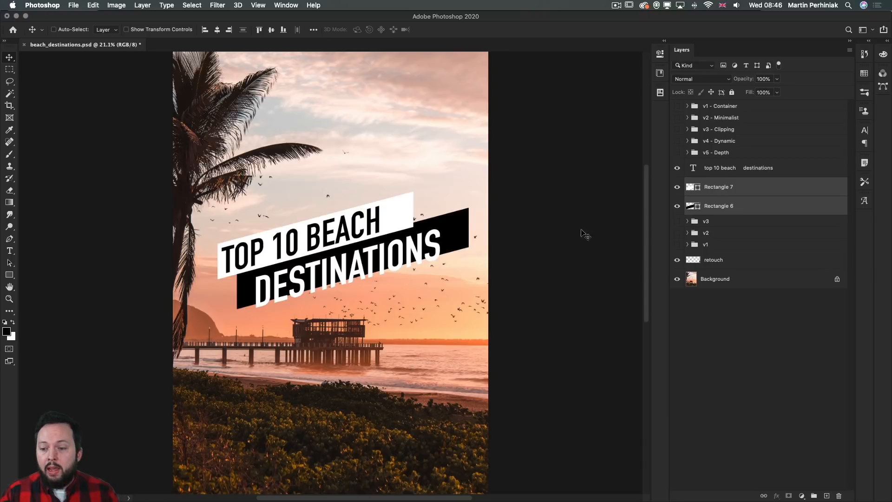
Step: Try changing the white rectangle's width, first with Free Transform, then by moving its right end points in to about 1711 px wide
{"action": "left_click", "coordinate": [732, 192]}
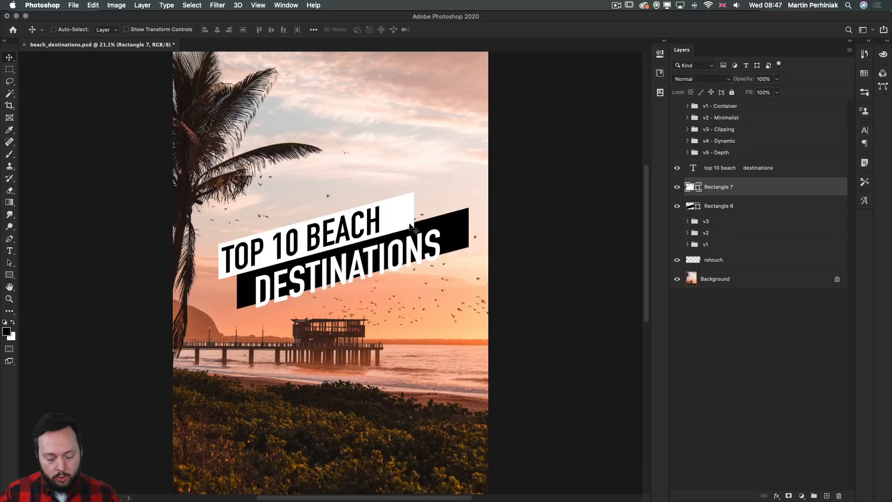
{"action": "left_click_drag", "start_coordinate": [404, 213], "coordinate": [433, 234]}
{"action": "key", "text": "ctrl+t"}
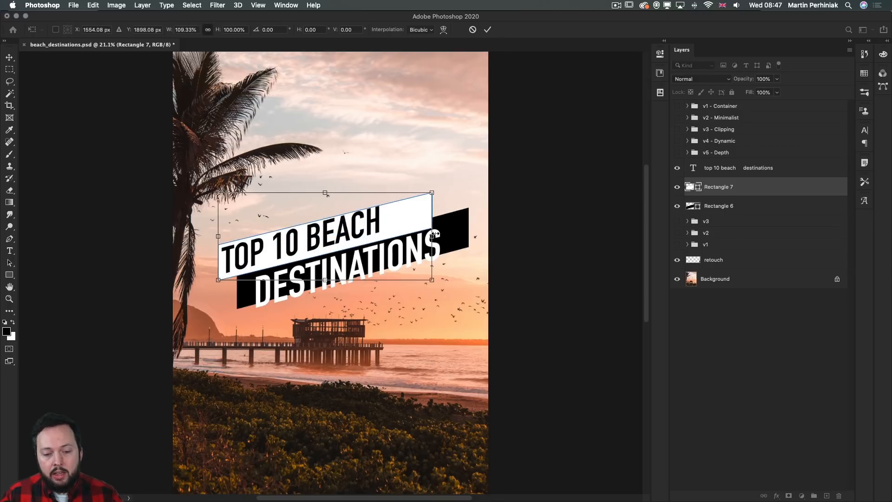
{"action": "key", "text": "Escape"}
{"action": "key", "text": "a"}
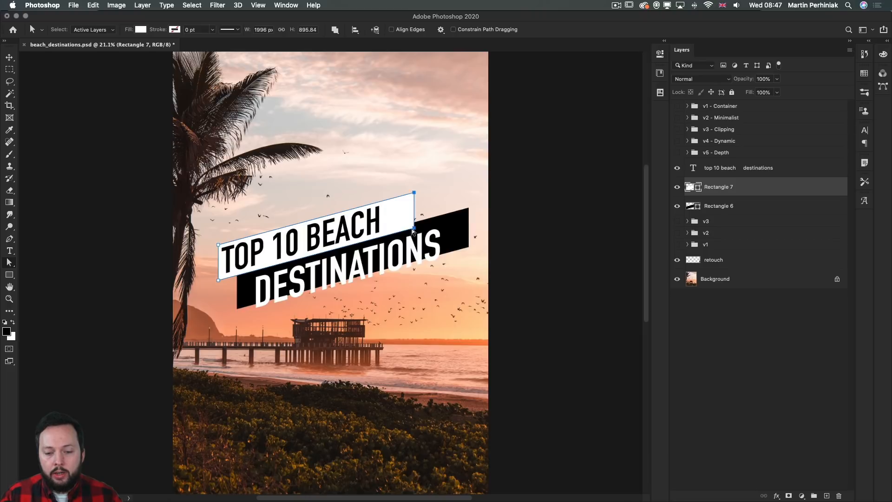
{"action": "left_click_drag", "start_coordinate": [414, 231], "coordinate": [386, 238]}
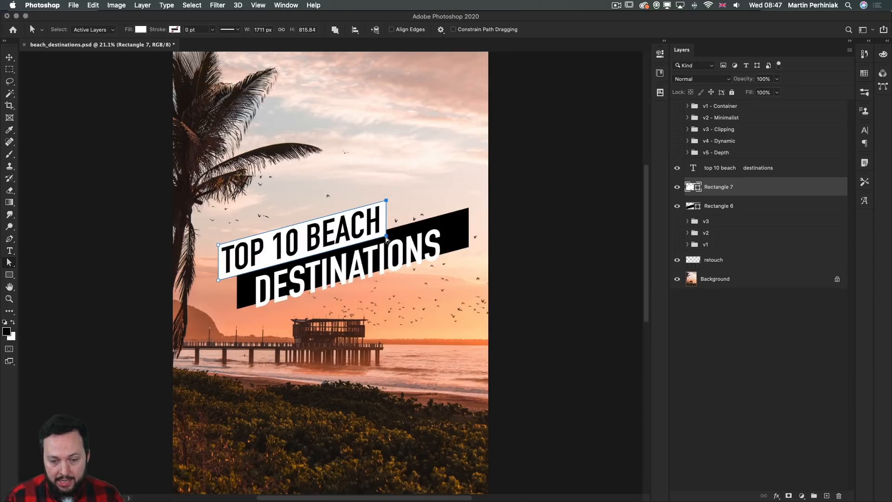
Step: Undo the white rectangle's shortening and the move and skew of both rectangles
{"action": "key", "text": "super+z"}
{"action": "key", "text": "super+z"}
{"action": "key", "text": "super+z"}
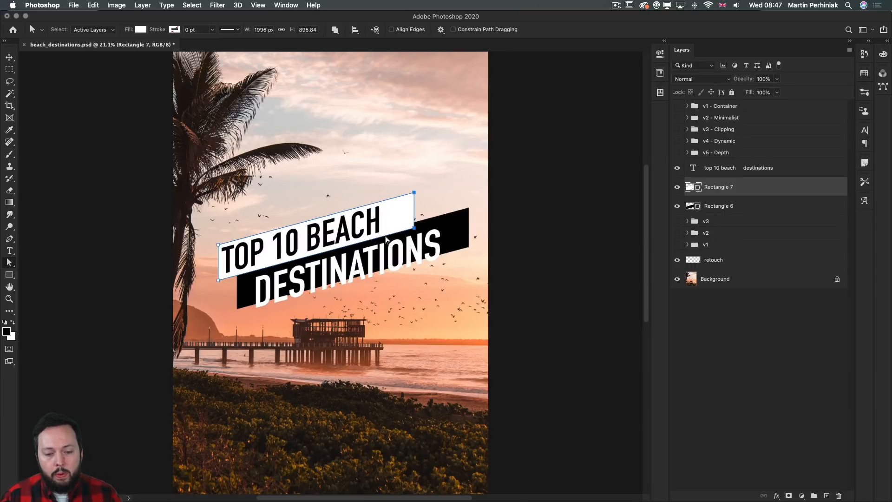
{"action": "key", "text": "super+z"}
{"action": "key", "text": "super+z"}
{"action": "key", "text": "super+z"}
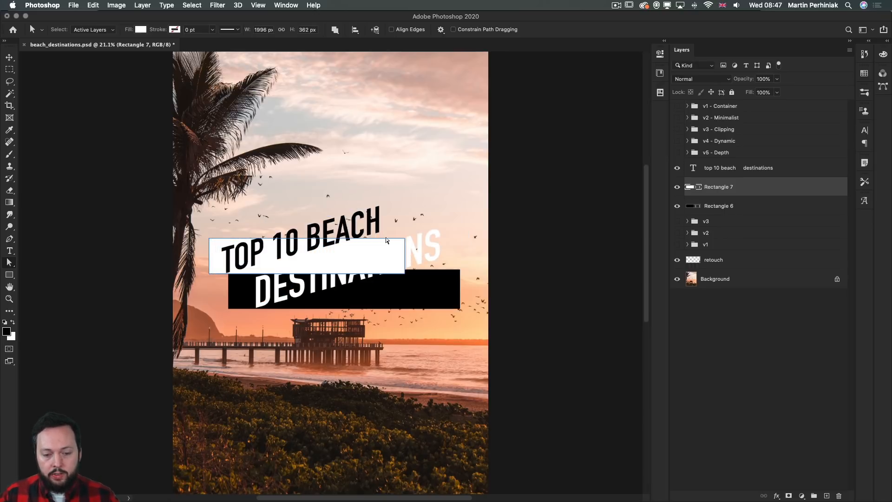
Step: Convert the white and the black rectangle each into its own smart object
{"action": "key", "text": "v"}
{"action": "left_click", "coordinate": [753, 213]}
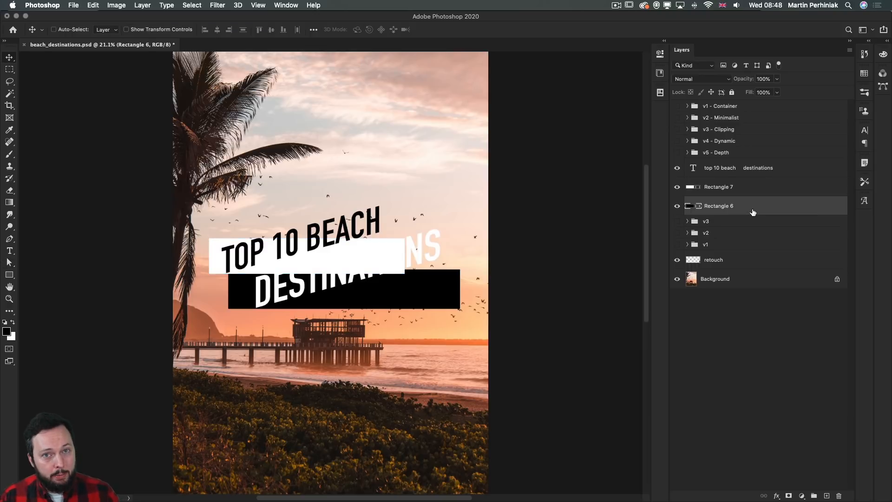
{"action": "right_click", "coordinate": [754, 210]}
{"action": "left_click", "coordinate": [740, 185]}
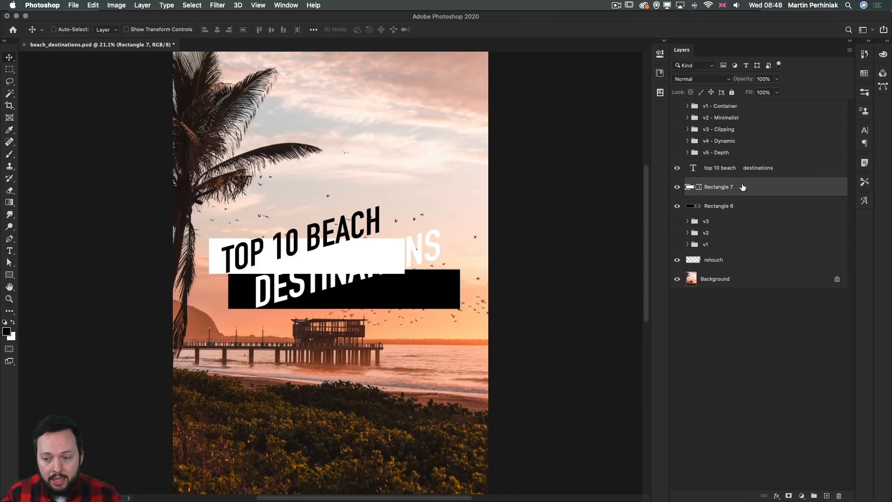
{"action": "right_click", "coordinate": [743, 187]}
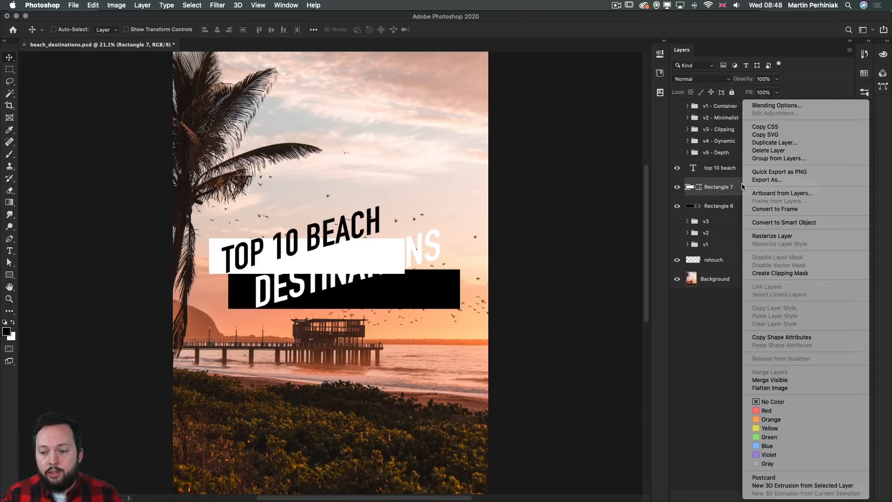
{"action": "left_click", "coordinate": [776, 223]}
{"action": "left_click", "coordinate": [768, 205]}
{"action": "right_click", "coordinate": [763, 205]}
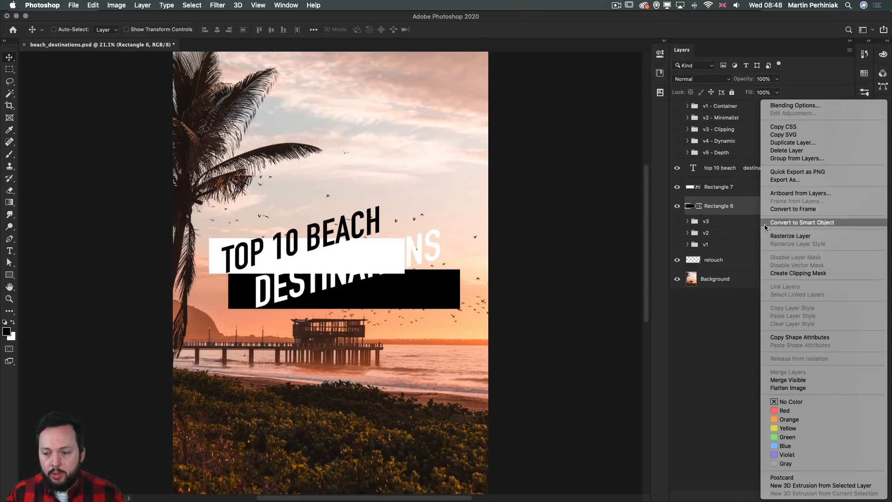
{"action": "left_click", "coordinate": [780, 223]}
Step: Skew both rectangle smart objects vertically by about -15° to match the slope of the title
{"action": "left_click", "coordinate": [746, 191], "text": "shift"}
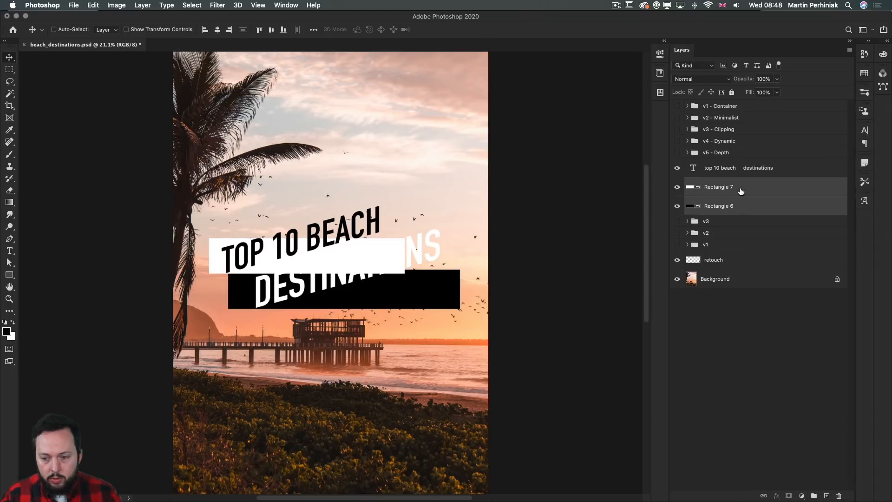
{"action": "key", "text": "ctrl+t"}
{"action": "left_click_drag", "start_coordinate": [460, 274], "coordinate": [455, 209]}
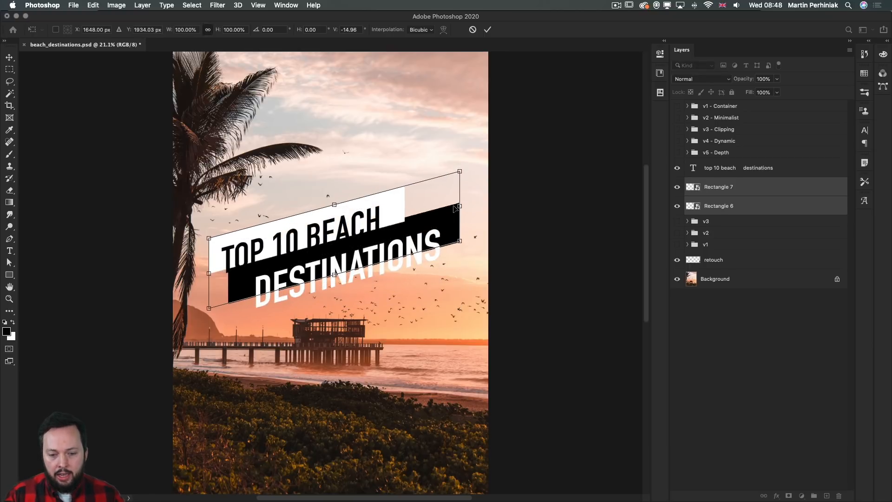
{"action": "key", "text": "Return"}
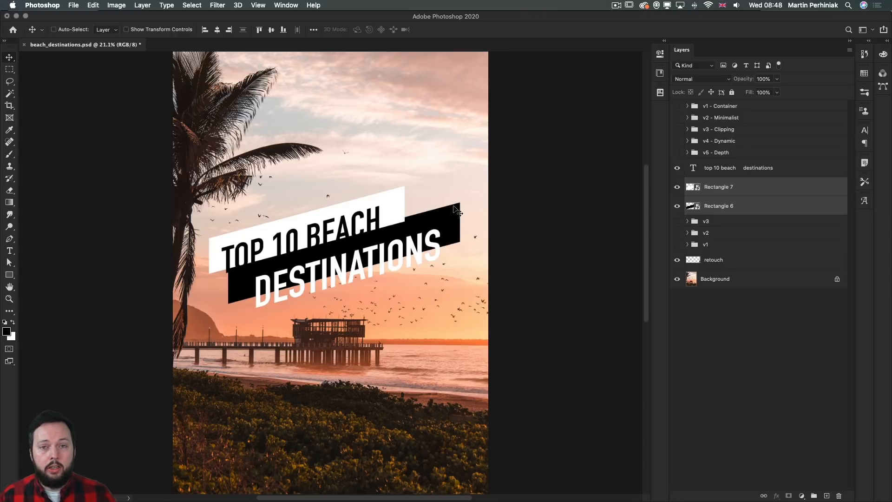
{"action": "left_click", "coordinate": [397, 202], "text": "super"}
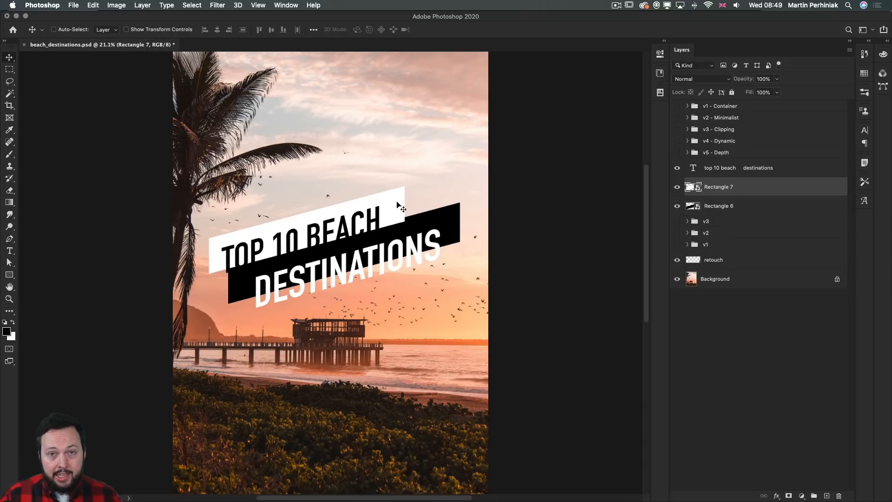
{"action": "key", "text": "super+t"}
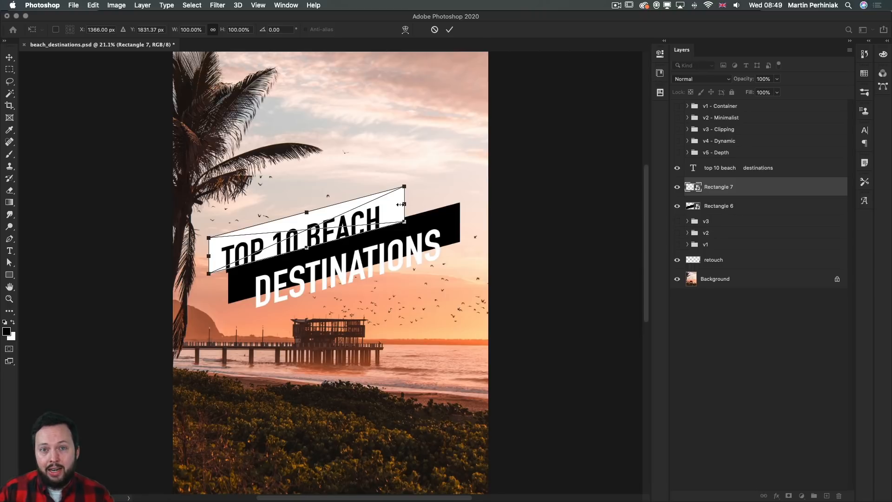
{"action": "key", "text": "Return"}
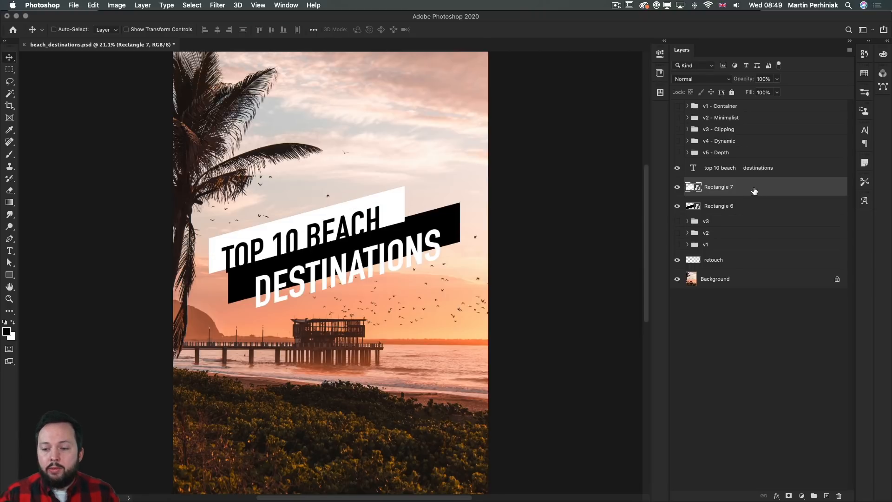
Step: Open the white rectangle's smart object contents and extend the canvas leftward with Crop by about half its width
{"action": "double_click", "coordinate": [692, 188]}
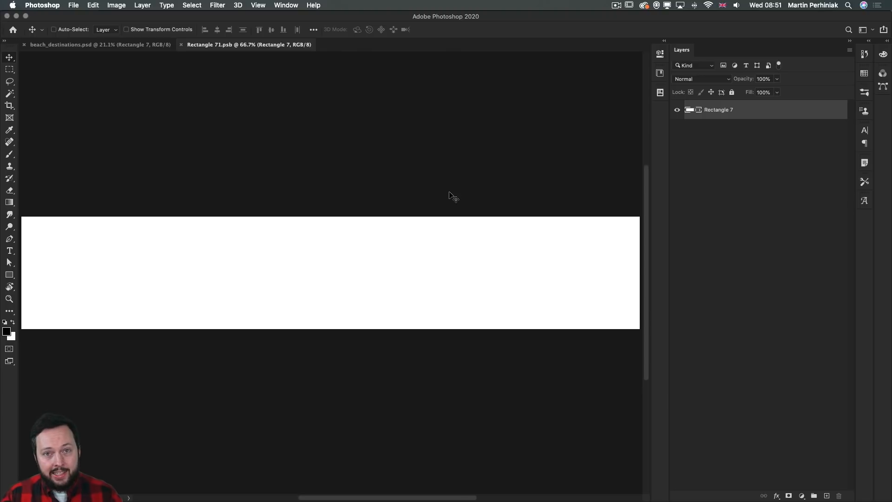
{"action": "left_click_drag", "start_coordinate": [459, 242], "coordinate": [430, 247]}
{"action": "key", "text": "c"}
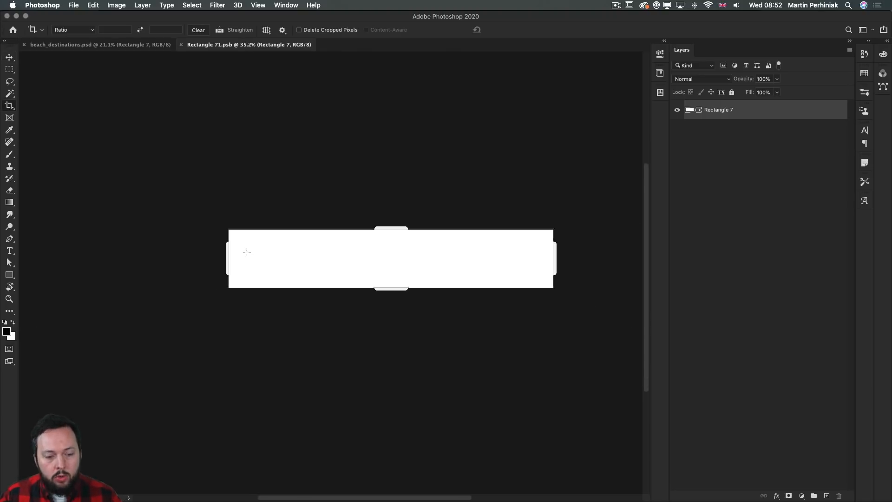
{"action": "left_click_drag", "start_coordinate": [228, 254], "coordinate": [148, 251]}
{"action": "key", "text": "Return"}
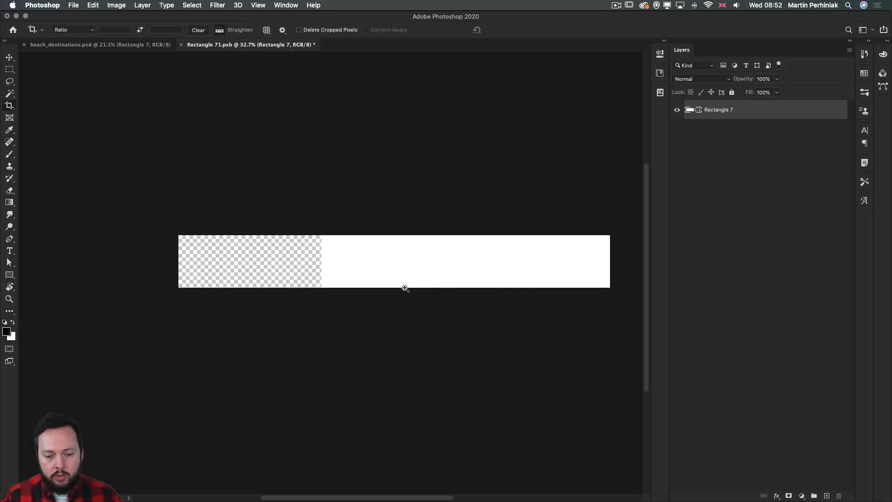
Step: Stretch the white rectangle with Free Transform until it covers the extended canvas, scaling it to about 151.6%
{"action": "key", "text": "super+t"}
{"action": "left_click_drag", "start_coordinate": [324, 262], "coordinate": [188, 260]}
{"action": "left_click_drag", "start_coordinate": [181, 261], "coordinate": [181, 260]}
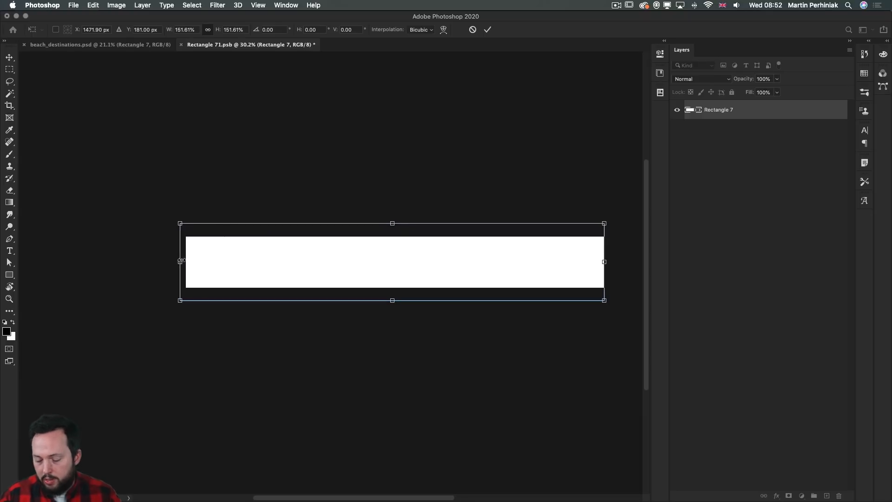
{"action": "key", "text": "Return"}
Step: Save and close the edited smart object, and move the lengthened white rectangle down and to the left behind "TOP 10 BEACH"
{"action": "key", "text": "c"}
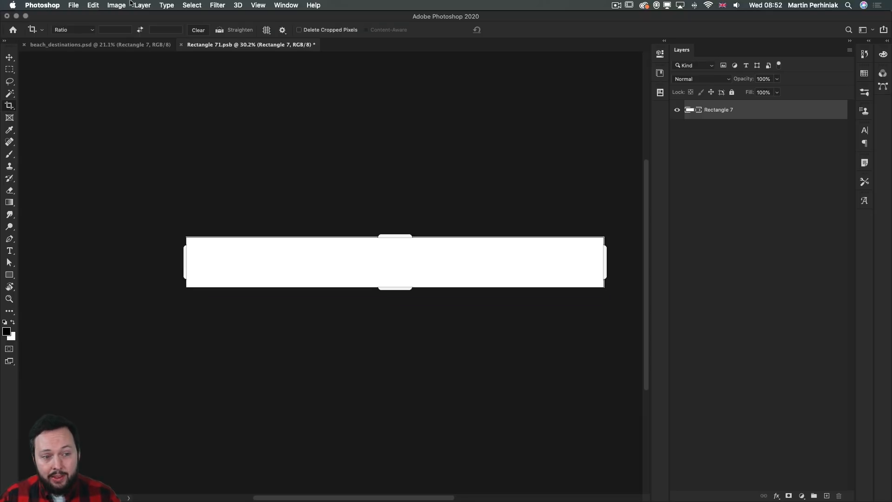
{"action": "left_click", "coordinate": [73, 5]}
{"action": "left_click", "coordinate": [111, 102]}
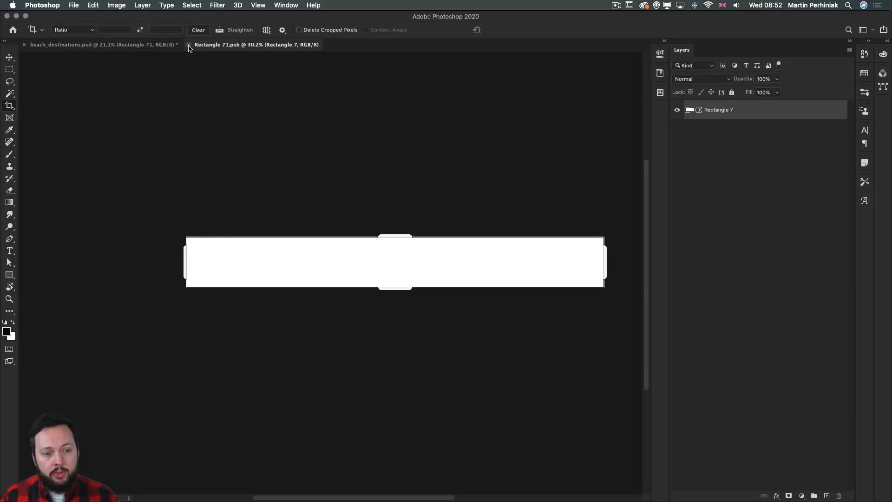
{"action": "left_click", "coordinate": [189, 44]}
{"action": "key", "text": "v"}
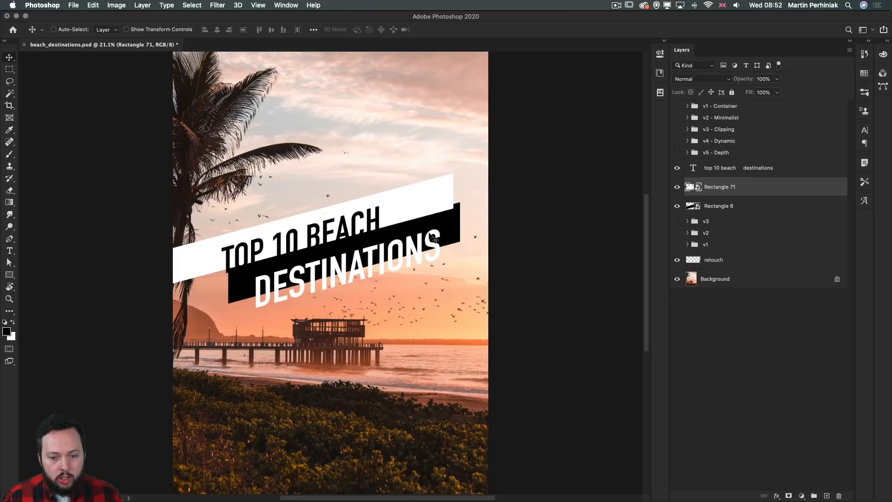
{"action": "left_click_drag", "start_coordinate": [407, 205], "coordinate": [338, 230]}
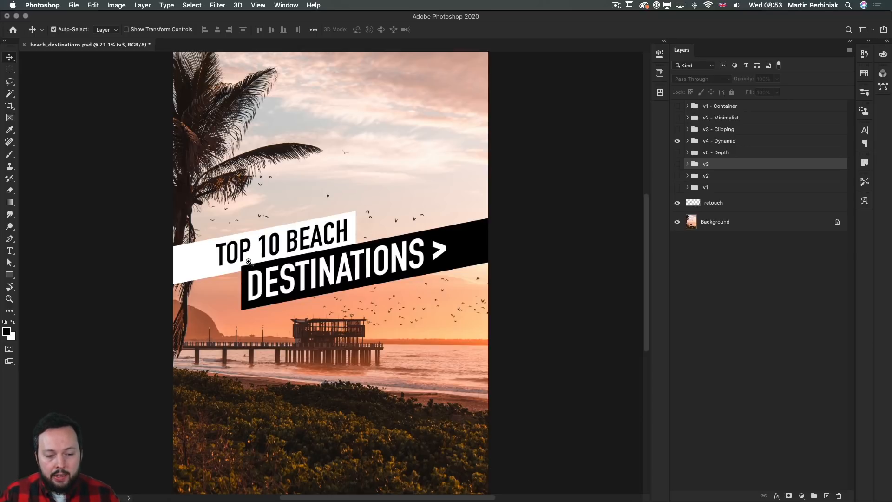
{"action": "scroll", "coordinate": [246, 266], "scroll_direction": "up", "scroll_amount": 4}
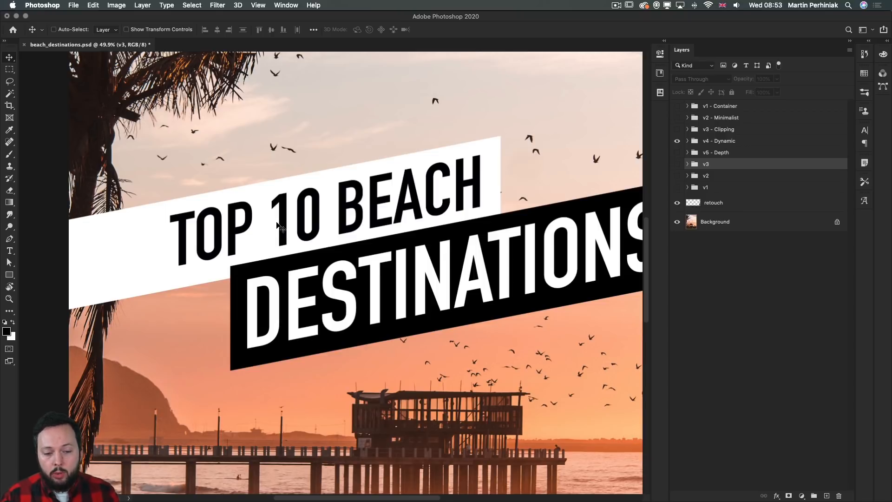
{"action": "left_click_drag", "start_coordinate": [492, 247], "coordinate": [341, 261]}
{"action": "key", "text": "super+0"}
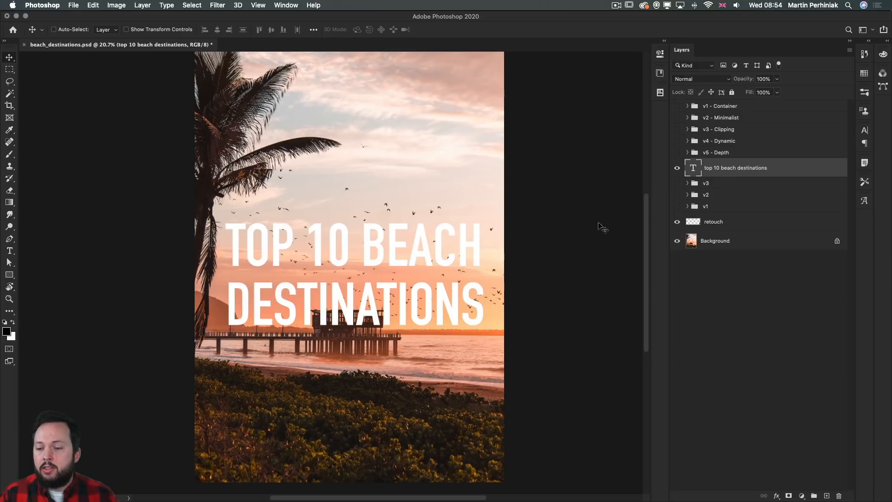
Step: Place a merged copy of the retouch and Background layers directly above the "top 10 beach destinations" text layer
{"action": "left_click", "coordinate": [727, 241]}
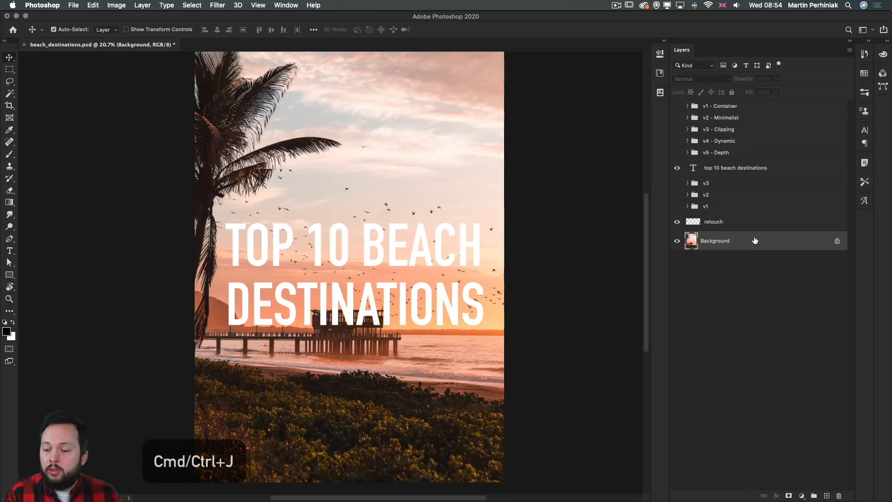
{"action": "key", "text": "super+j"}
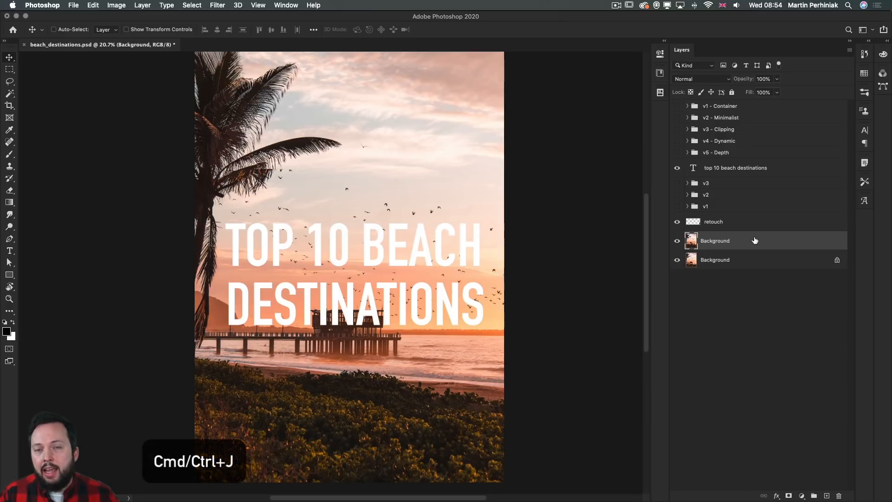
{"action": "key", "text": "super+z"}
{"action": "left_click", "coordinate": [753, 227], "text": "shift"}
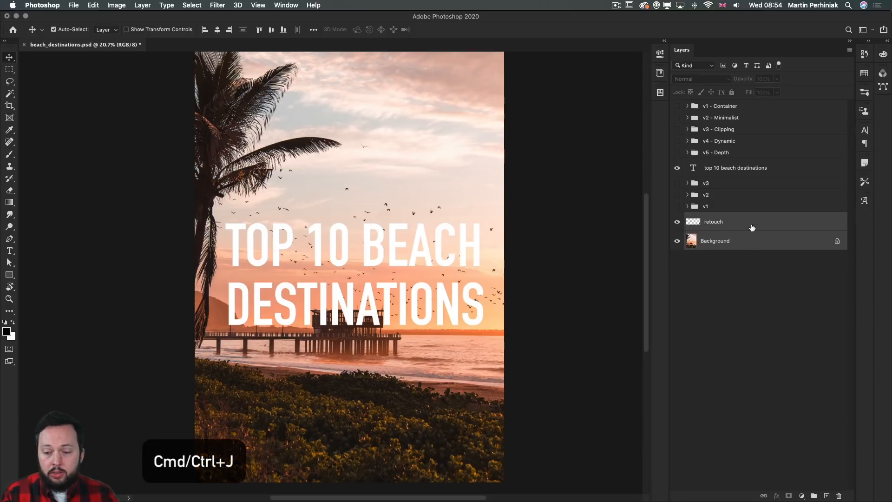
{"action": "key", "text": "super+j"}
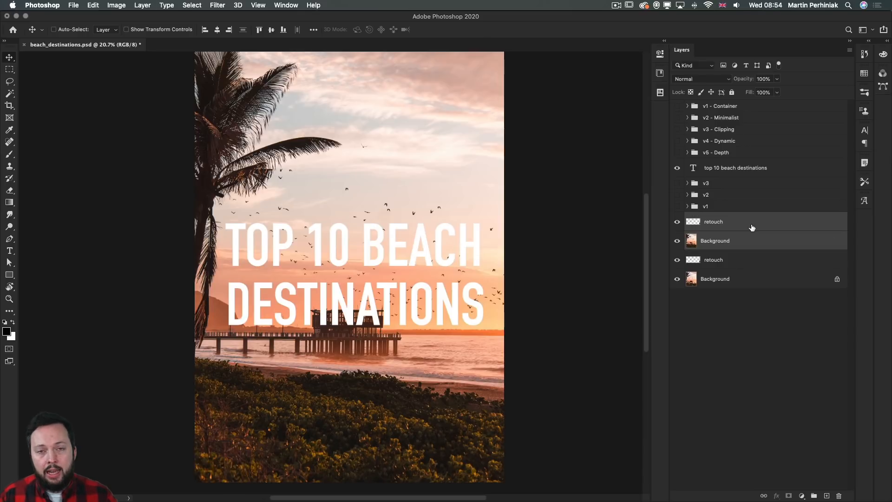
{"action": "key", "text": "super+e"}
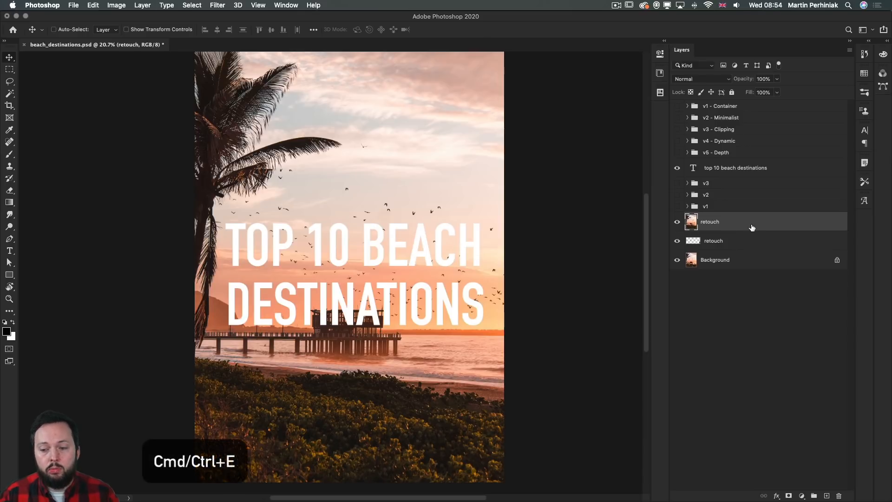
{"action": "mouse_move", "coordinate": [730, 227]}
{"action": "left_mouse_down"}
{"action": "mouse_move", "coordinate": [763, 194]}
{"action": "mouse_move", "coordinate": [753, 167]}
{"action": "mouse_move", "coordinate": [741, 167]}
{"action": "left_mouse_up"}
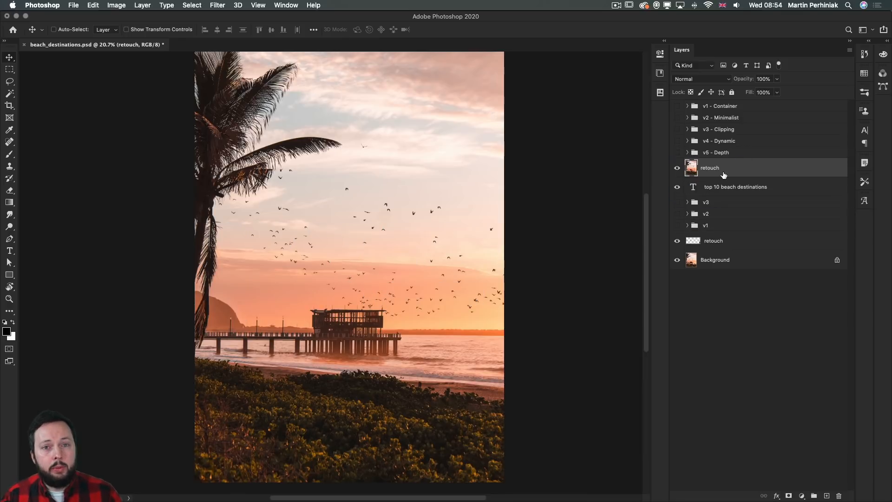
Step: Select the pier and matching dark tones throughout the merged photo copy with the Magic Wand, adding the pier's lighter supports
{"action": "key", "text": "w"}
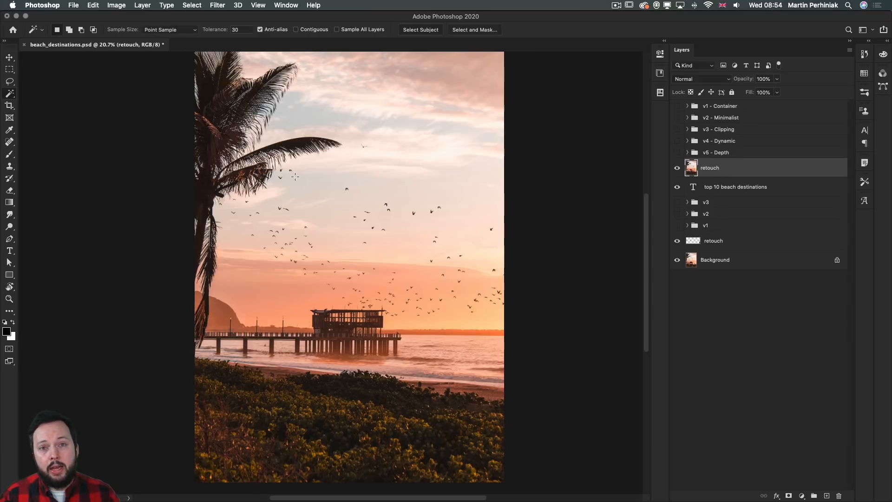
{"action": "left_click_drag", "start_coordinate": [326, 326], "coordinate": [371, 324]}
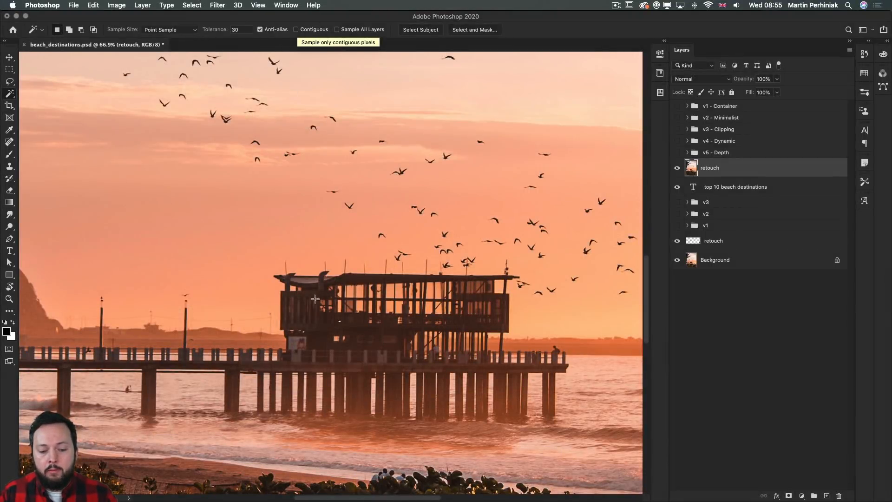
{"action": "left_click", "coordinate": [350, 325]}
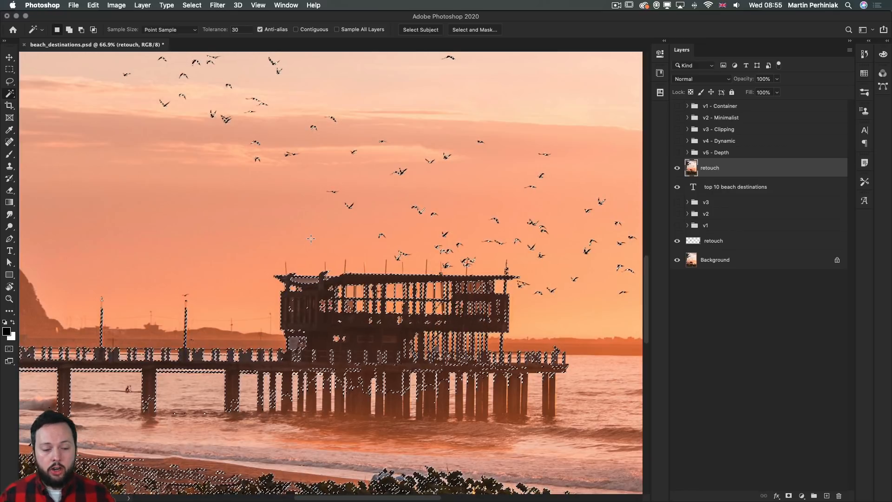
{"action": "left_click_drag", "start_coordinate": [329, 229], "coordinate": [302, 232]}
{"action": "left_click_drag", "start_coordinate": [363, 196], "coordinate": [342, 225]}
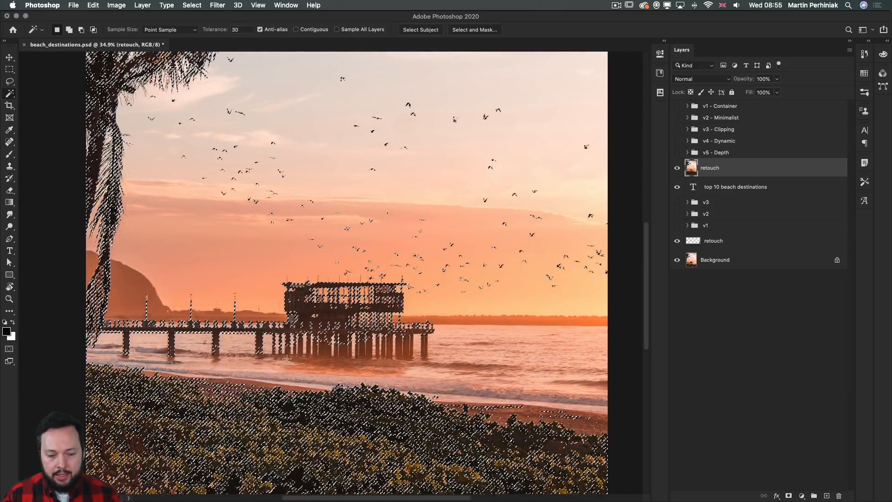
{"action": "left_click_drag", "start_coordinate": [325, 343], "coordinate": [356, 344]}
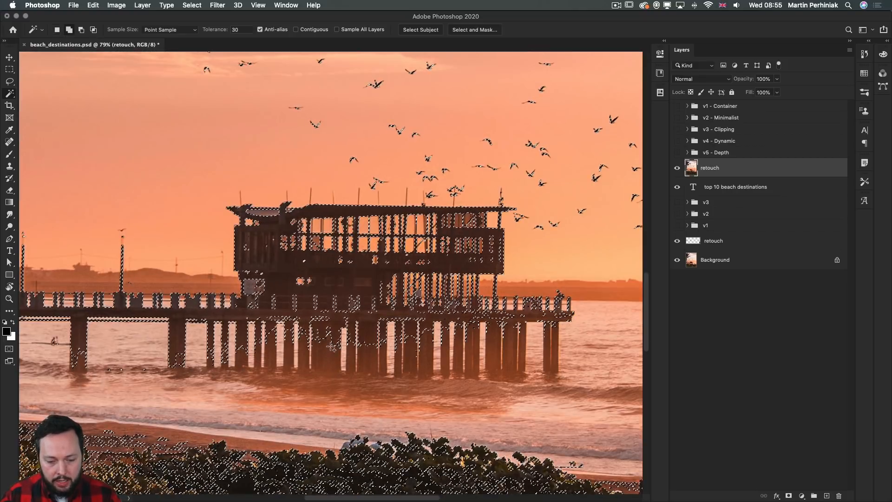
{"action": "left_click", "coordinate": [271, 323]}
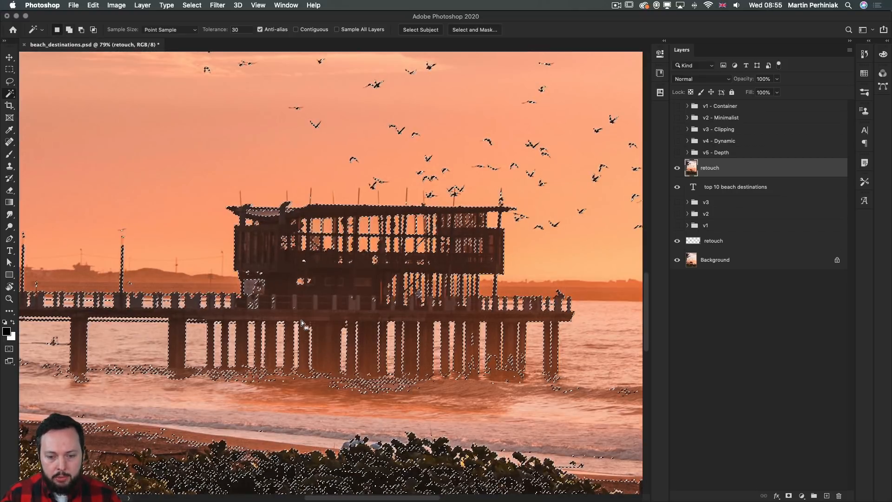
Step: Add a layer mask from the selection to the merged photo copy so the pier, palm and foliage sit in front of the title
{"action": "key", "text": "super+d"}
{"action": "left_click_drag", "start_coordinate": [301, 320], "coordinate": [269, 324]}
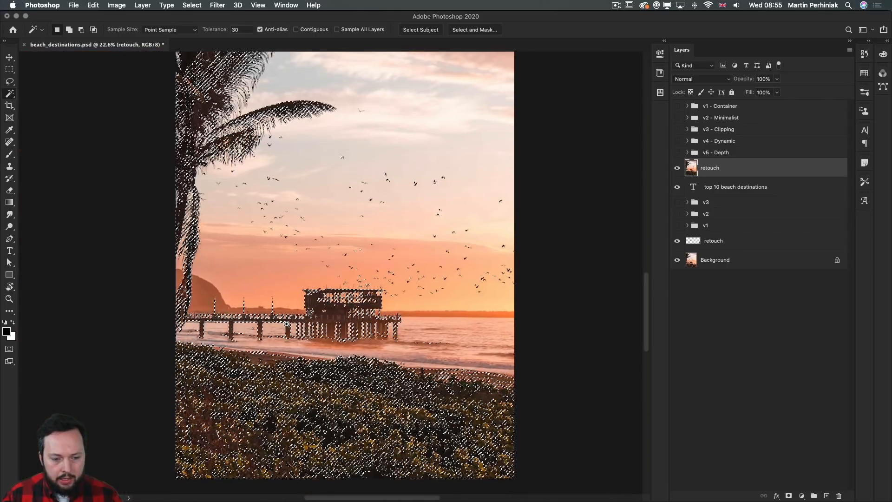
{"action": "left_click", "coordinate": [205, 301]}
{"action": "scroll", "coordinate": [205, 300], "scroll_direction": "up", "scroll_amount": 3}
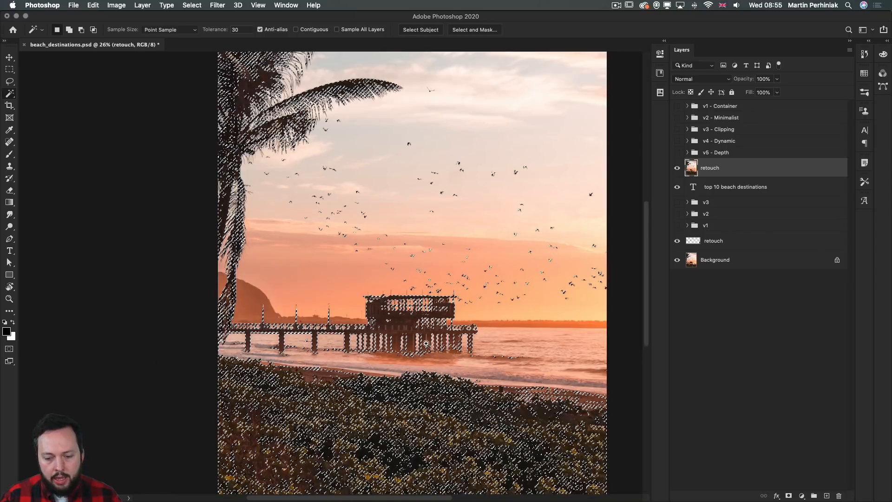
{"action": "scroll", "coordinate": [412, 346], "scroll_direction": "down", "scroll_amount": 3}
{"action": "key", "text": "ctrl+d"}
{"action": "scroll", "coordinate": [412, 346], "scroll_direction": "down", "scroll_amount": 1}
{"action": "left_click", "coordinate": [412, 345]}
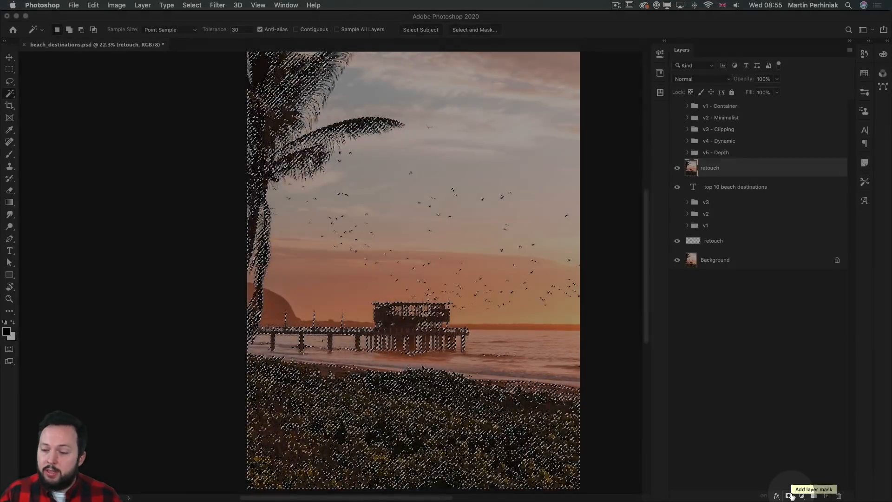
{"action": "left_click", "coordinate": [790, 496]}
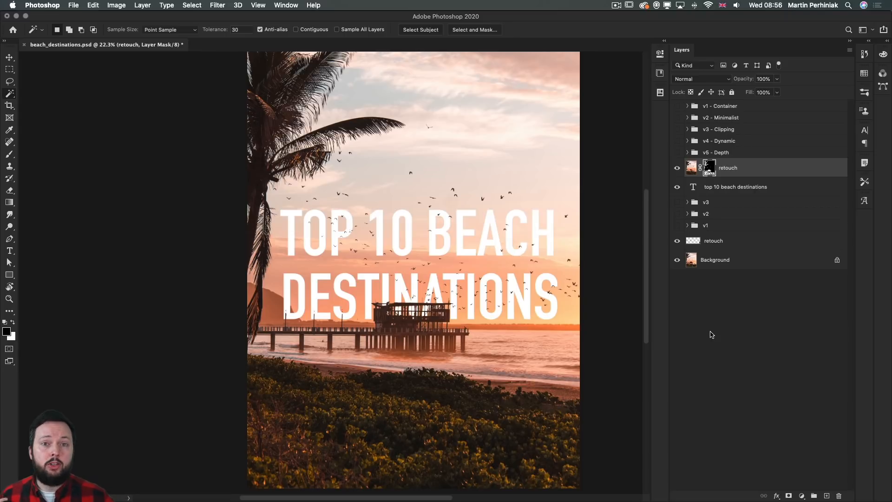
Step: Move the title text slightly up and to the right, keeping the pier building overlapping the lower part of "DESTINATIONS"
{"action": "scroll", "coordinate": [439, 309], "scroll_direction": "up", "scroll_amount": 3}
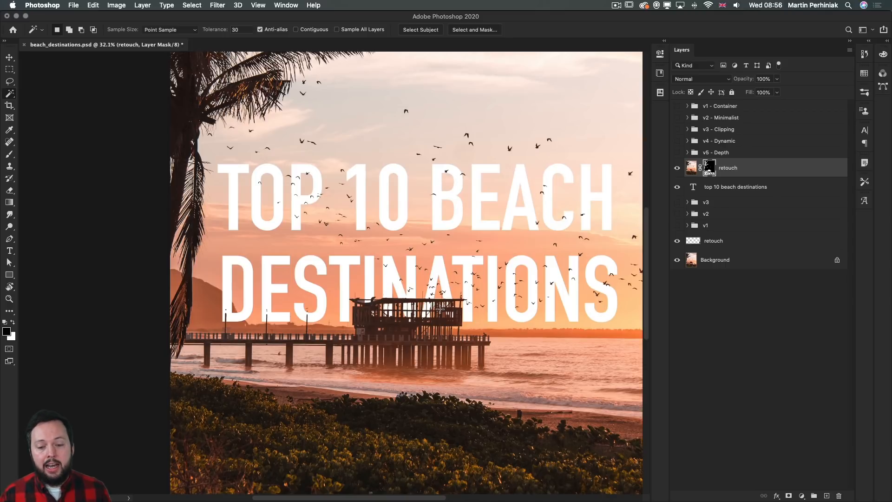
{"action": "key", "text": "v"}
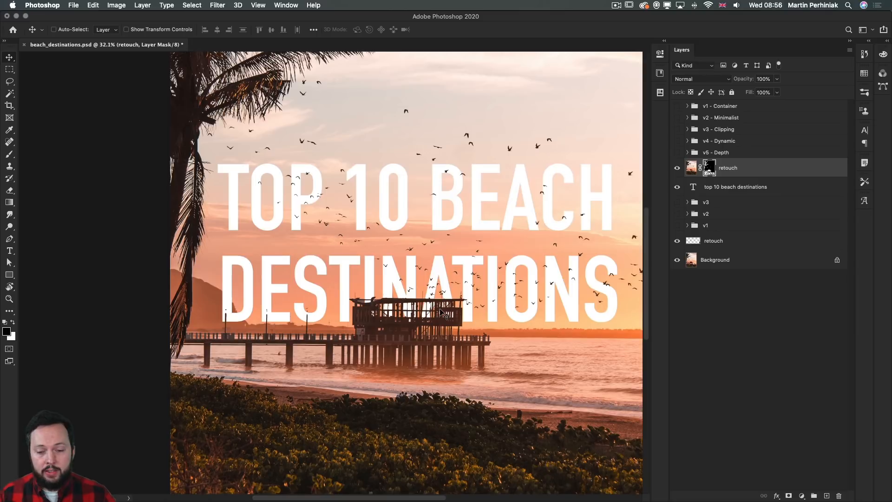
{"action": "scroll", "coordinate": [419, 302], "scroll_direction": "right", "scroll_amount": 3}
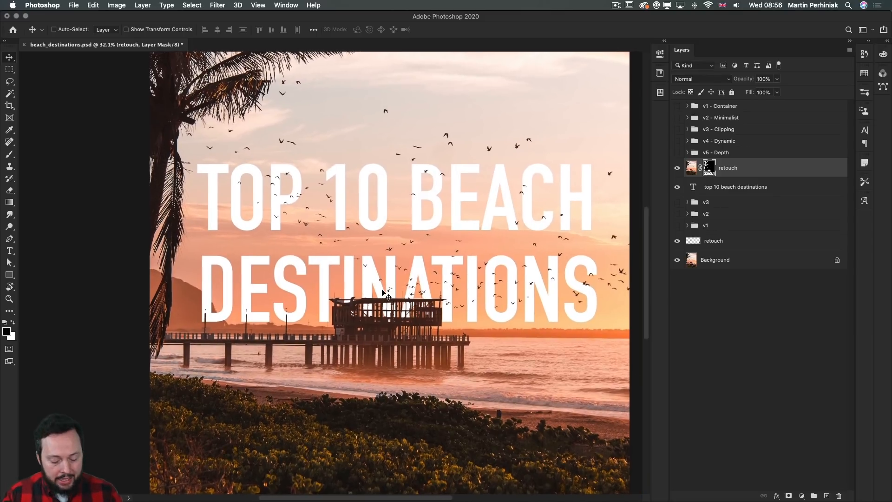
{"action": "mouse_move", "coordinate": [424, 290]}
{"action": "left_mouse_down"}
{"action": "mouse_move", "coordinate": [416, 288]}
{"action": "mouse_move", "coordinate": [429, 289]}
{"action": "left_mouse_up"}
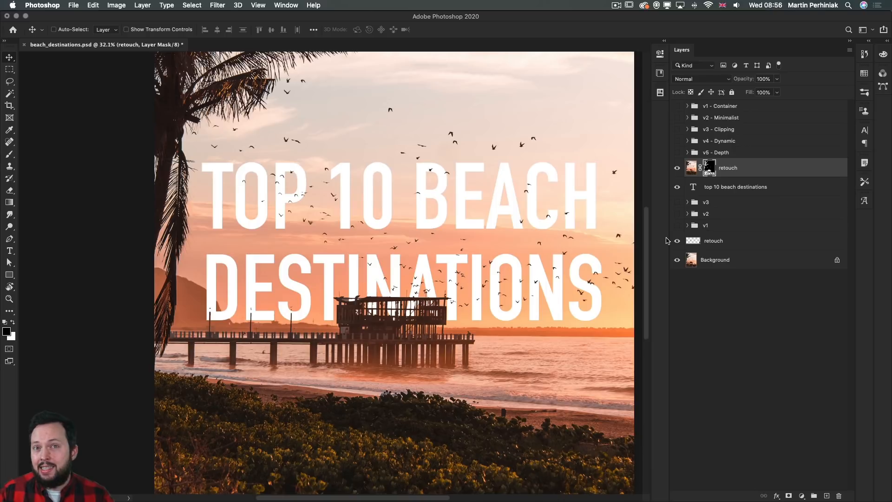
{"action": "left_click", "coordinate": [734, 187]}
{"action": "left_click_drag", "start_coordinate": [453, 279], "coordinate": [434, 280]}
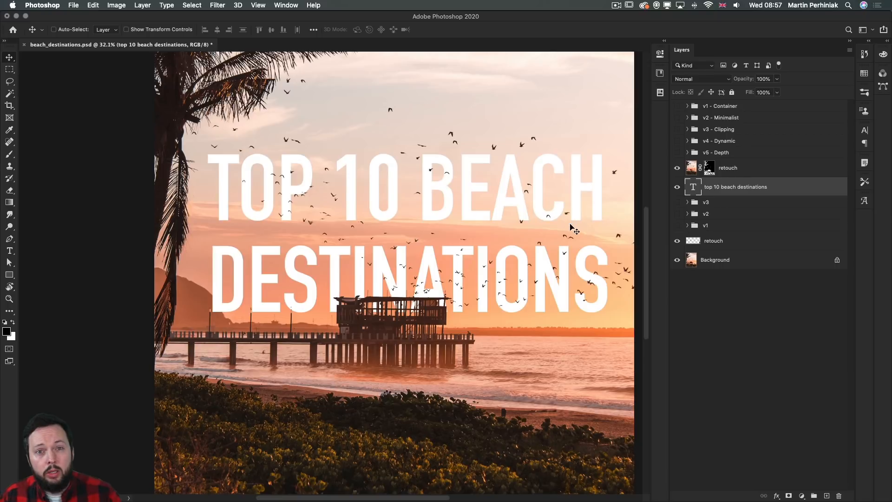
Step: Paint white on the merged photo copy's layer mask at 100% opacity so the hill covers the lower-left corner of the "D" in "DESTINATIONS"
{"action": "left_click", "coordinate": [711, 170]}
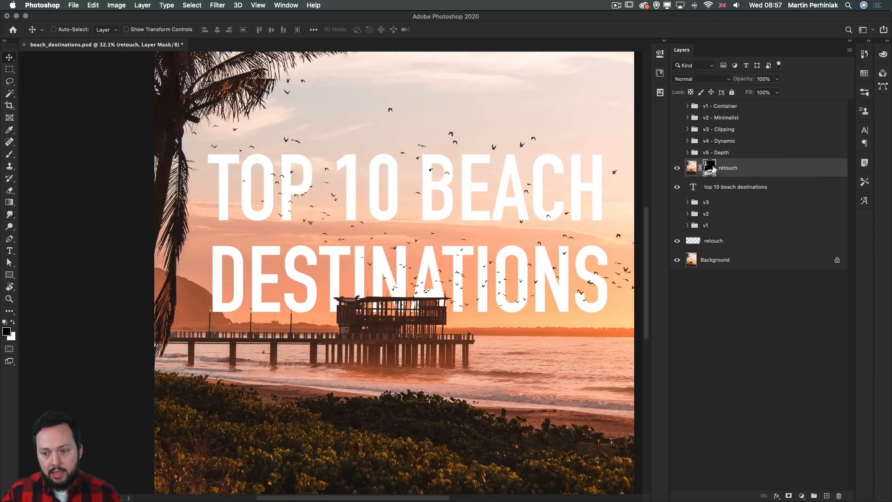
{"action": "left_click_drag", "start_coordinate": [213, 307], "coordinate": [243, 298]}
{"action": "key", "text": "b"}
{"action": "mouse_move", "coordinate": [312, 329]}
{"action": "left_mouse_down"}
{"action": "mouse_move", "coordinate": [177, 328]}
{"action": "mouse_move", "coordinate": [209, 321]}
{"action": "left_mouse_up"}
{"action": "left_click_drag", "start_coordinate": [269, 276], "coordinate": [271, 286]}
{"action": "mouse_move", "coordinate": [298, 296]}
{"action": "left_mouse_down"}
{"action": "mouse_move", "coordinate": [243, 299]}
{"action": "mouse_move", "coordinate": [254, 297]}
{"action": "left_mouse_up"}
{"action": "key", "text": "0"}
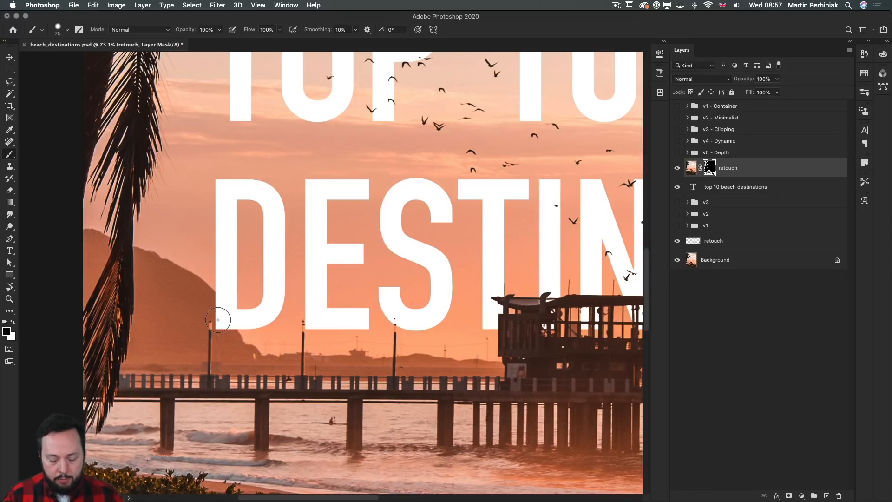
{"action": "key", "text": "x"}
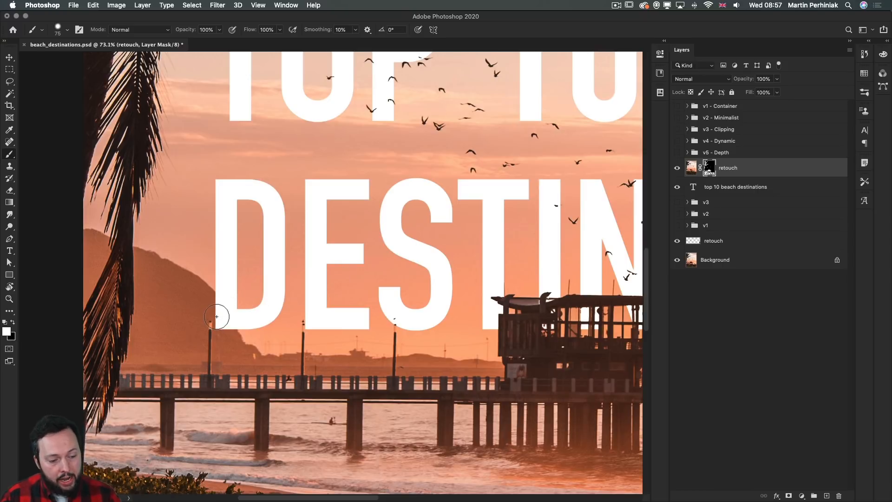
{"action": "key", "text": "x"}
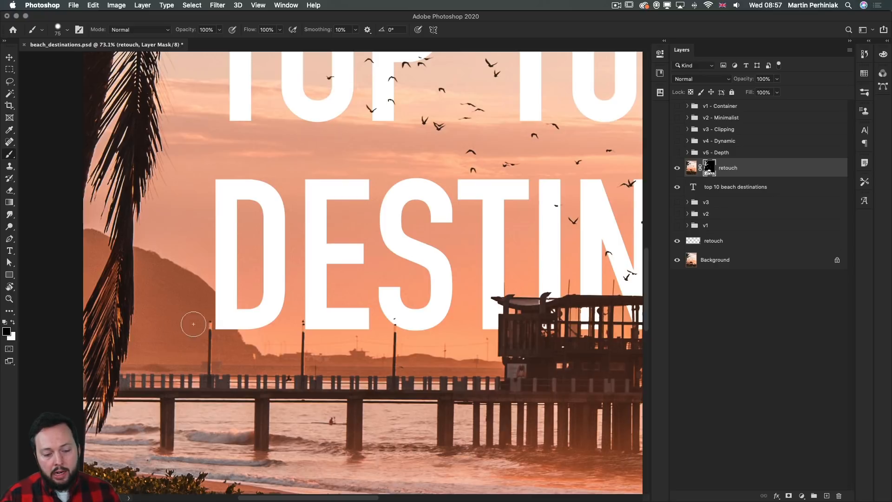
{"action": "key", "text": "x"}
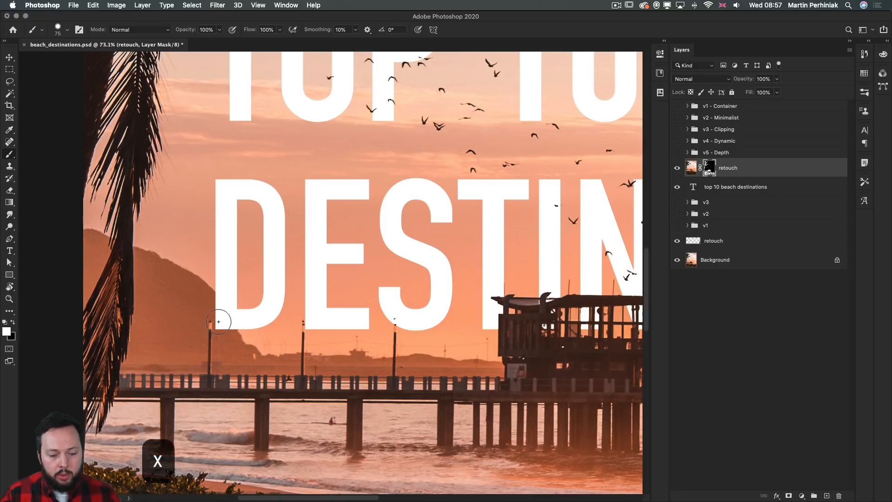
{"action": "left_click", "coordinate": [218, 322]}
{"action": "left_click_drag", "start_coordinate": [219, 322], "coordinate": [217, 302]}
{"action": "mouse_move", "coordinate": [218, 303]}
{"action": "left_mouse_down"}
{"action": "mouse_move", "coordinate": [218, 395]}
{"action": "mouse_move", "coordinate": [211, 357]}
{"action": "left_mouse_up"}
{"action": "mouse_move", "coordinate": [243, 308]}
{"action": "left_mouse_down"}
{"action": "mouse_move", "coordinate": [214, 296]}
{"action": "mouse_move", "coordinate": [224, 324]}
{"action": "left_mouse_up"}
Step: Refine the layer mask's edge along the hill slope beside the "D", alternating black and white with a 44 px brush
{"action": "key", "text": "x"}
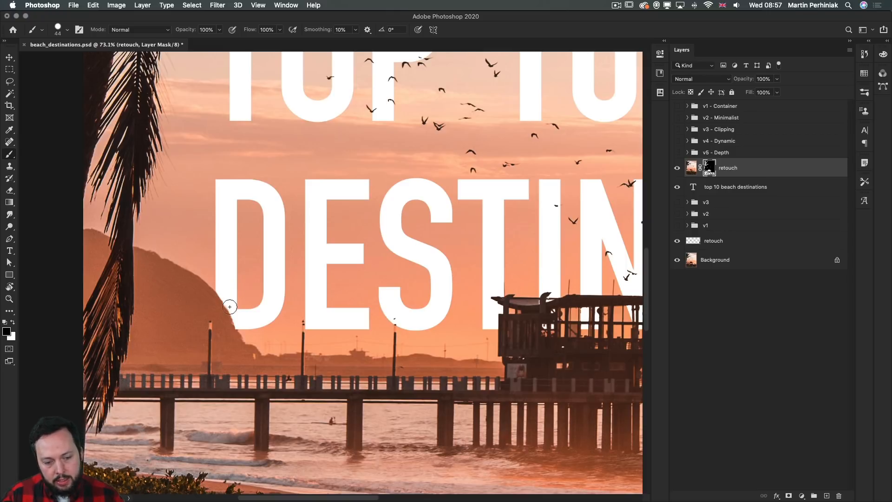
{"action": "key", "text": "x"}
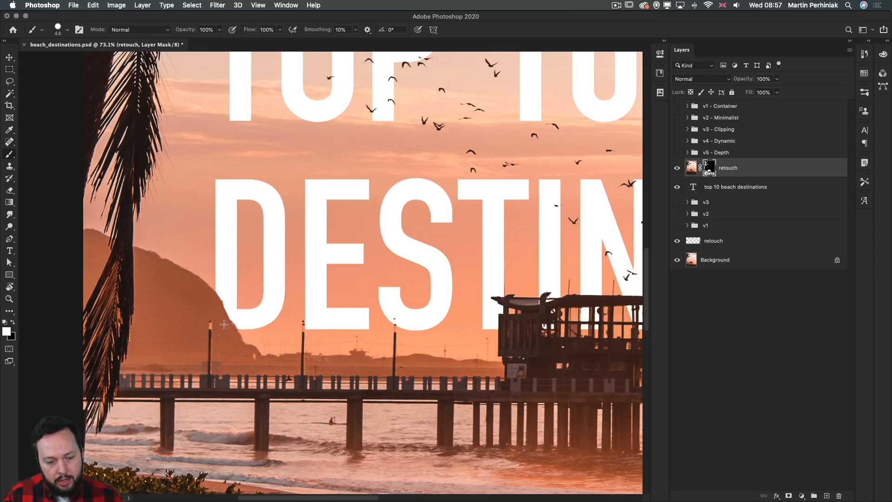
{"action": "key", "text": "x"}
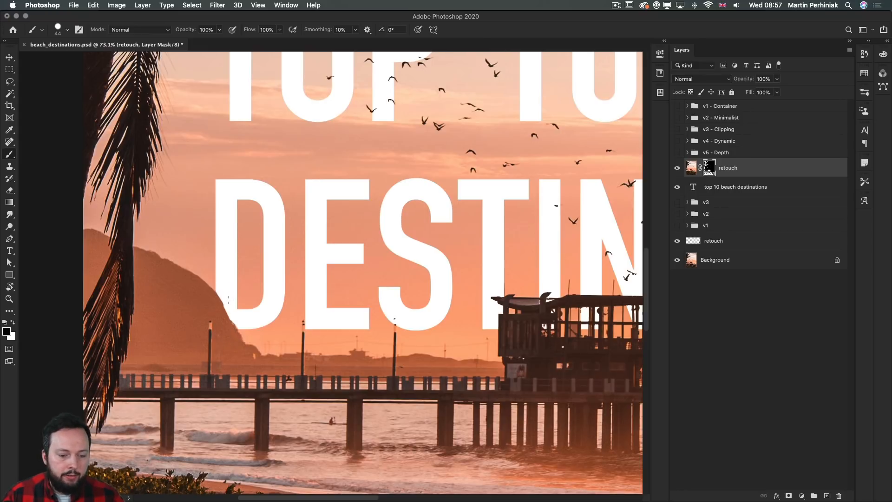
{"action": "scroll", "coordinate": [343, 305], "scroll_direction": "down", "scroll_amount": 5}
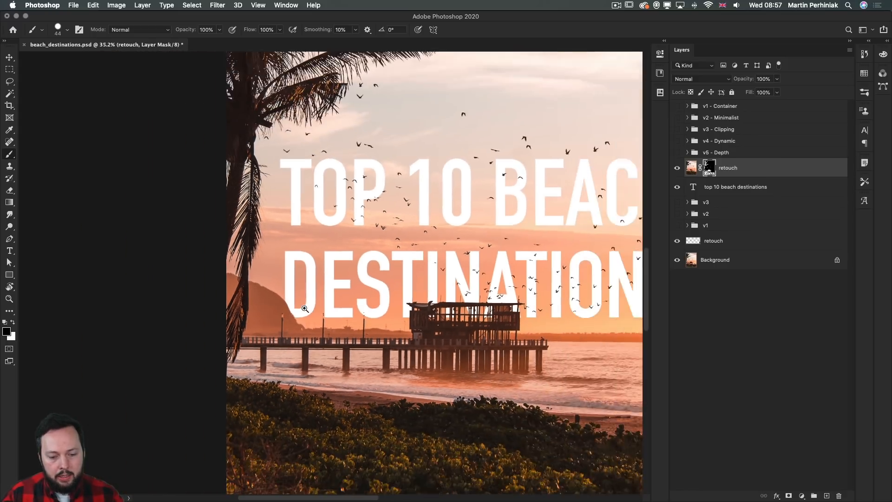
{"action": "left_click_drag", "start_coordinate": [395, 305], "coordinate": [332, 306]}
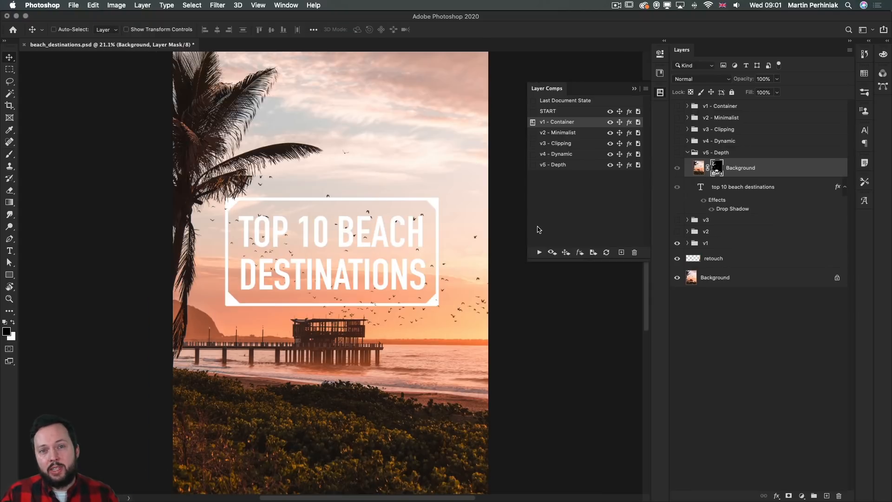
Step: Step through the layer comps from v2 - Minimalist to v5 - Depth to compare the finished title versions
{"action": "left_click", "coordinate": [539, 252]}
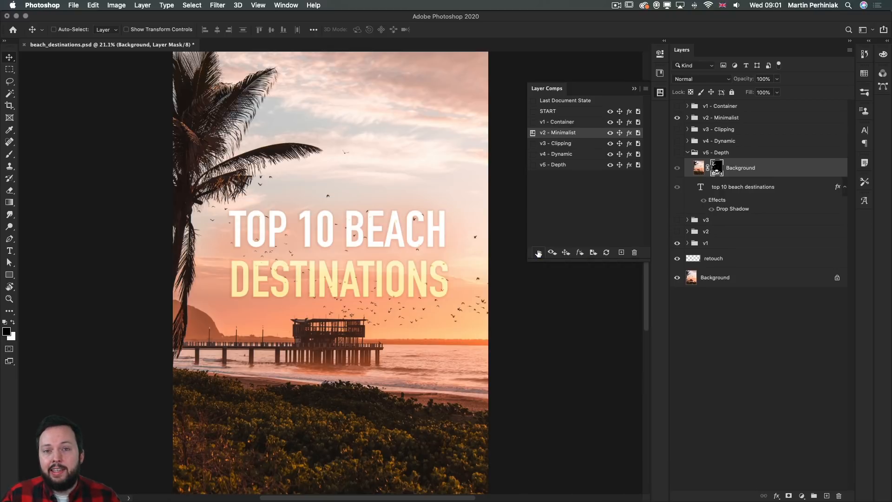
{"action": "left_click", "coordinate": [539, 253]}
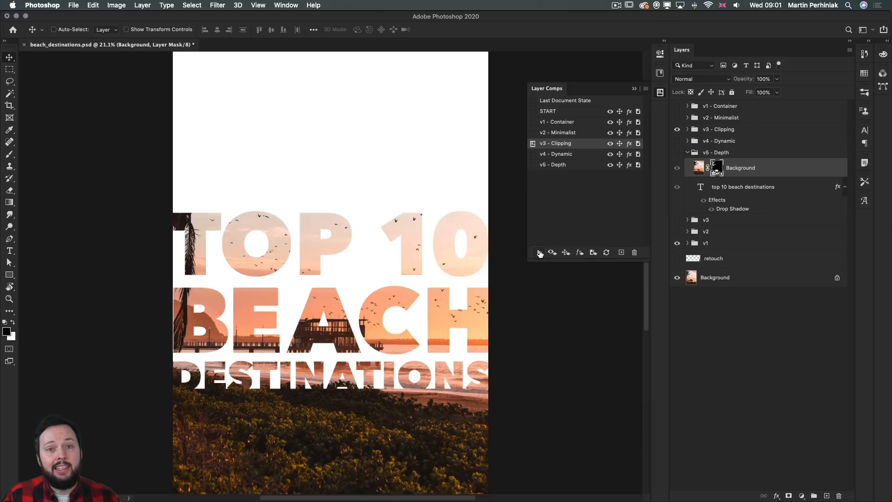
{"action": "left_click", "coordinate": [539, 252]}
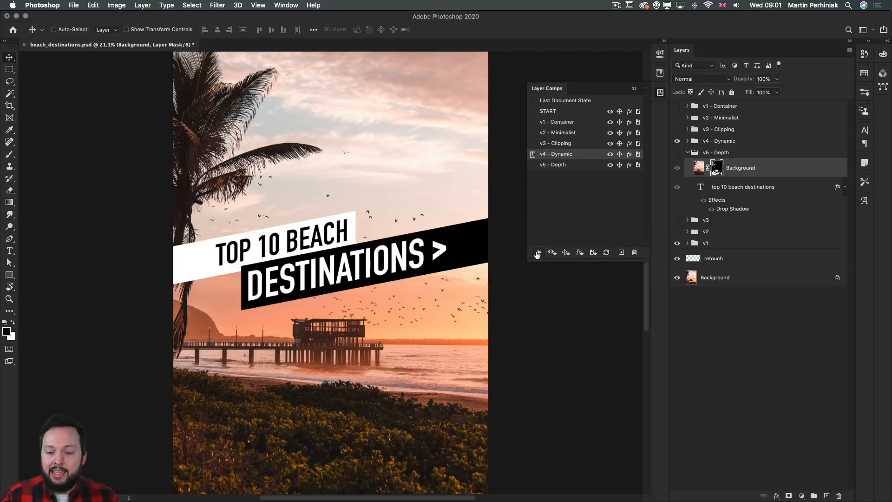
{"action": "left_click", "coordinate": [539, 253]}
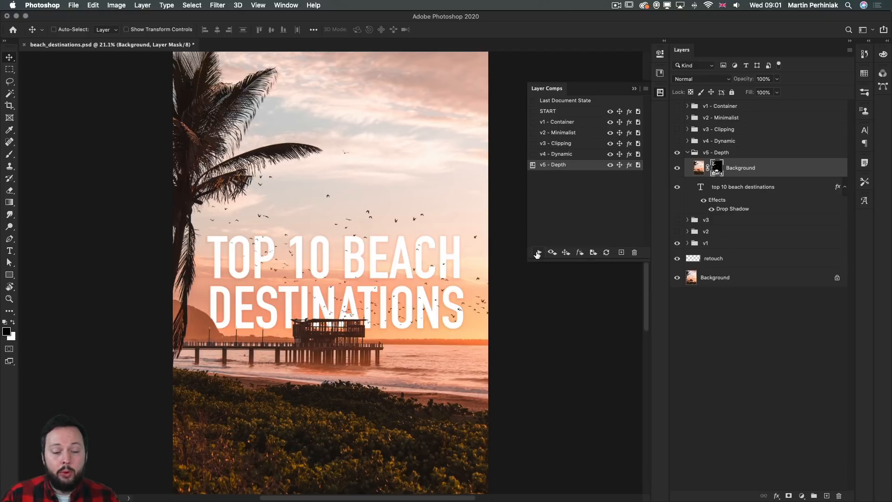